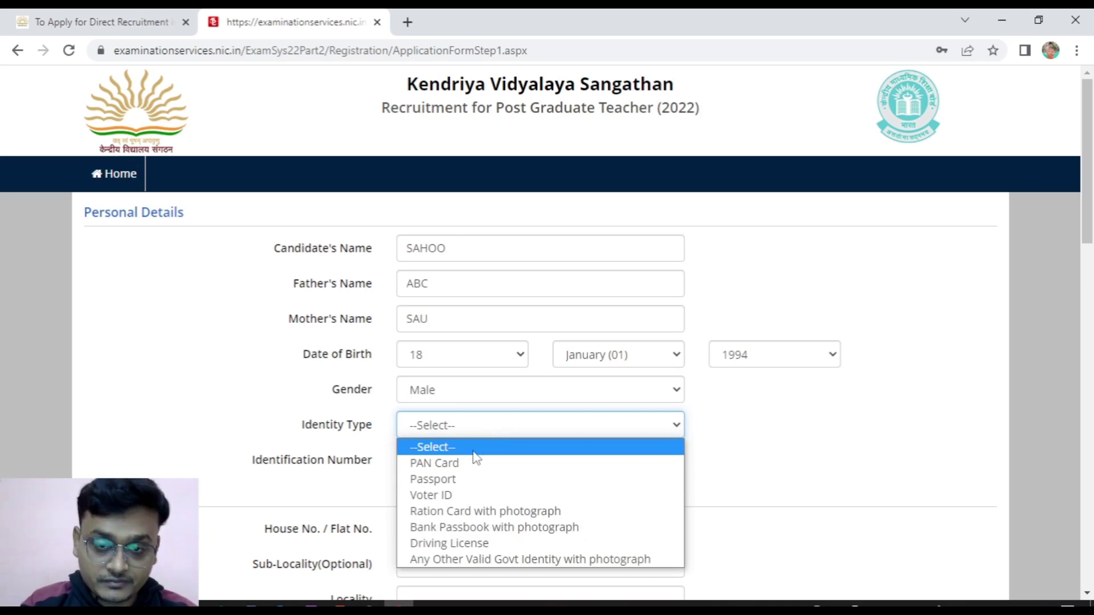
- Set Identity Type to 'Any Other Valid Govt Identity with photograph' and enter the identity number
key(Down)
key(Down)
key(Down)
key(Down)
key(Down)
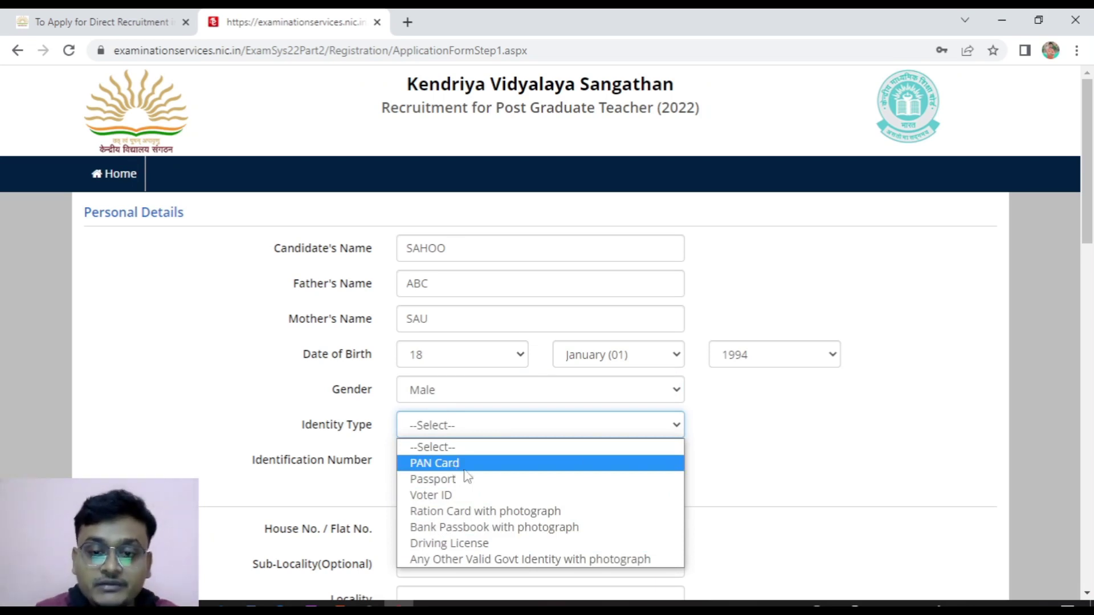
click(616, 556)
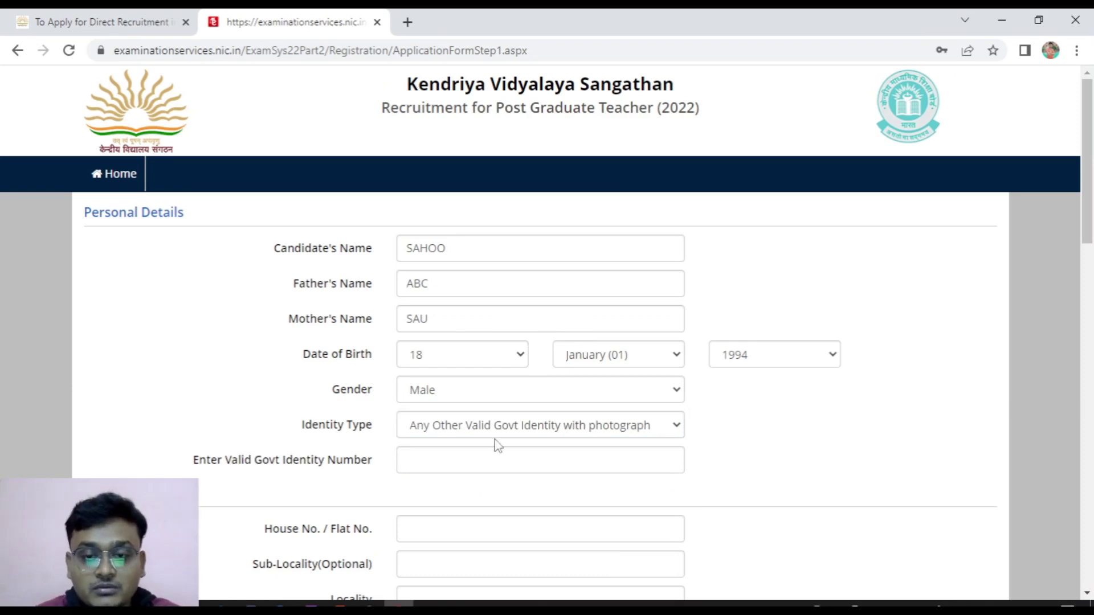
click(465, 460)
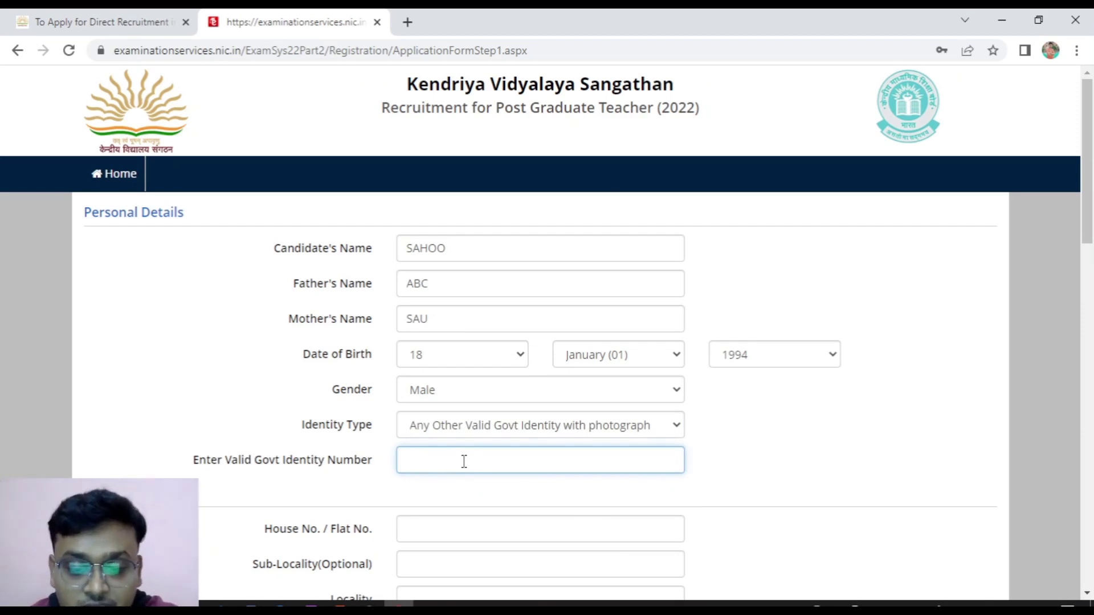
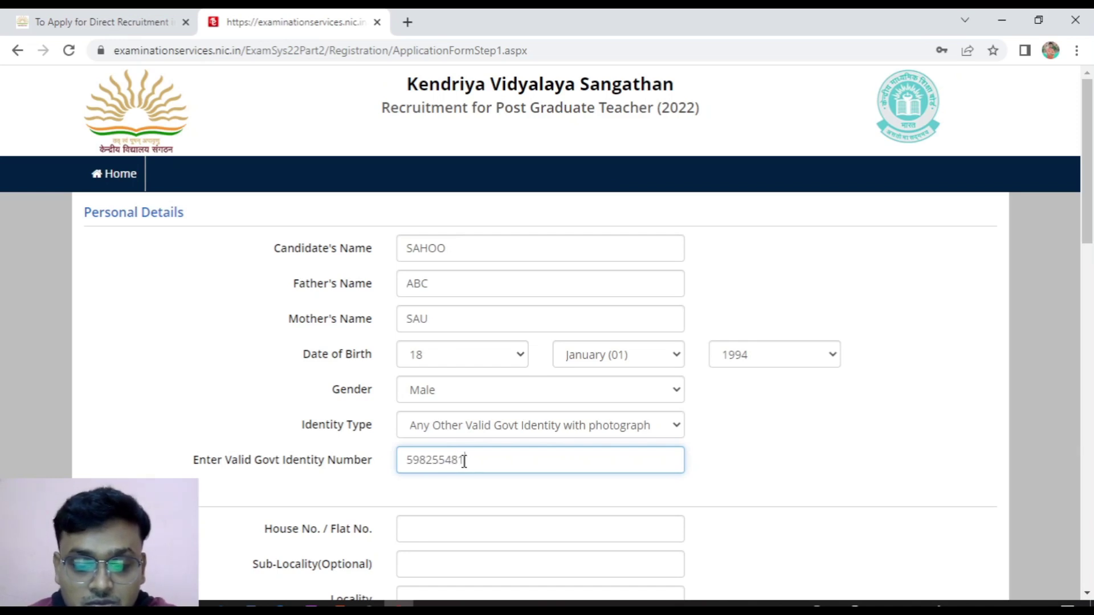
click(431, 523)
- Enter the house/flat number in the address section
click(430, 523)
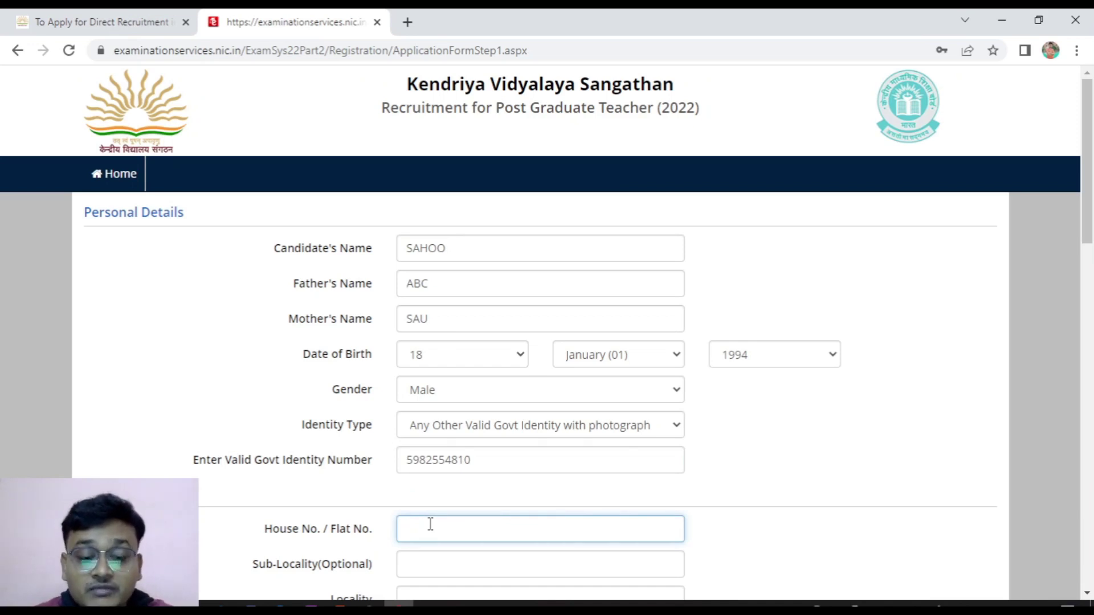
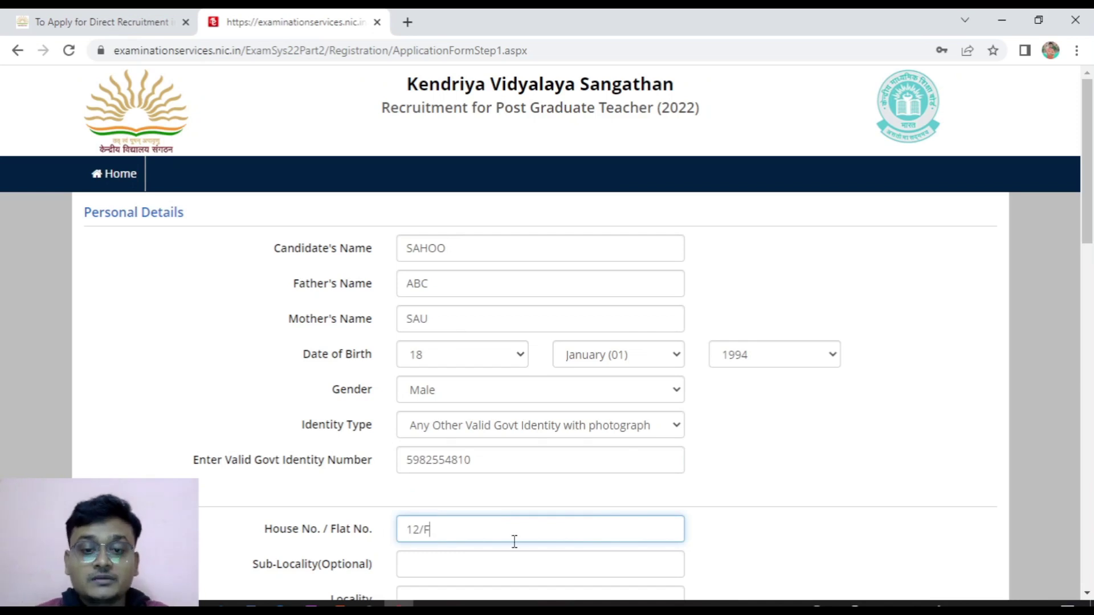
scroll(1088, 595, down, 5)
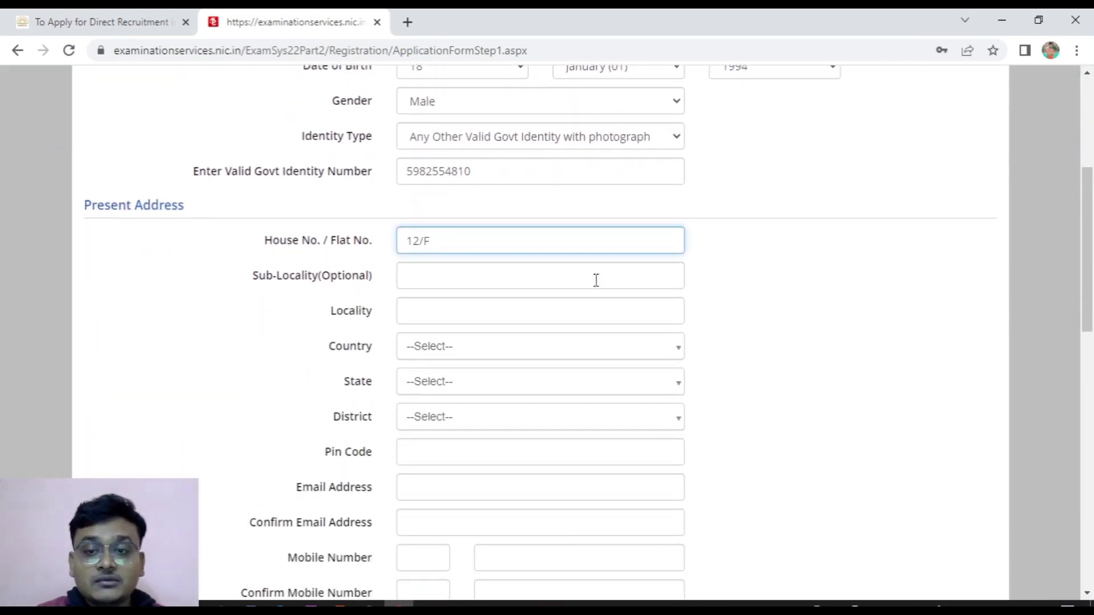
- Fill in the Sub-Locality and Locality fields of the present address
click(594, 279)
text(D)
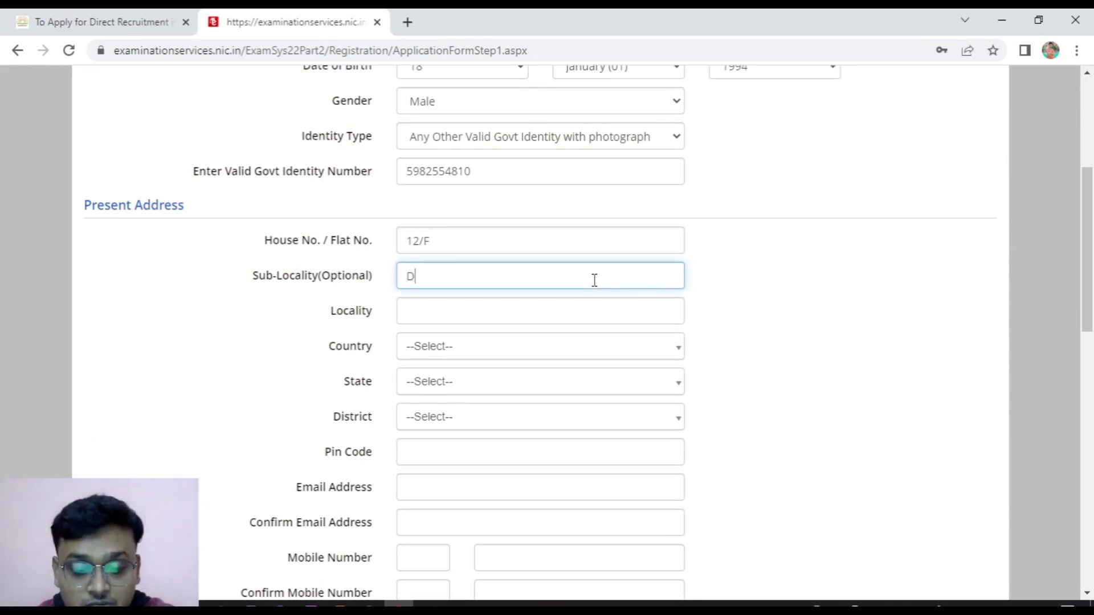
text(ANTANT)
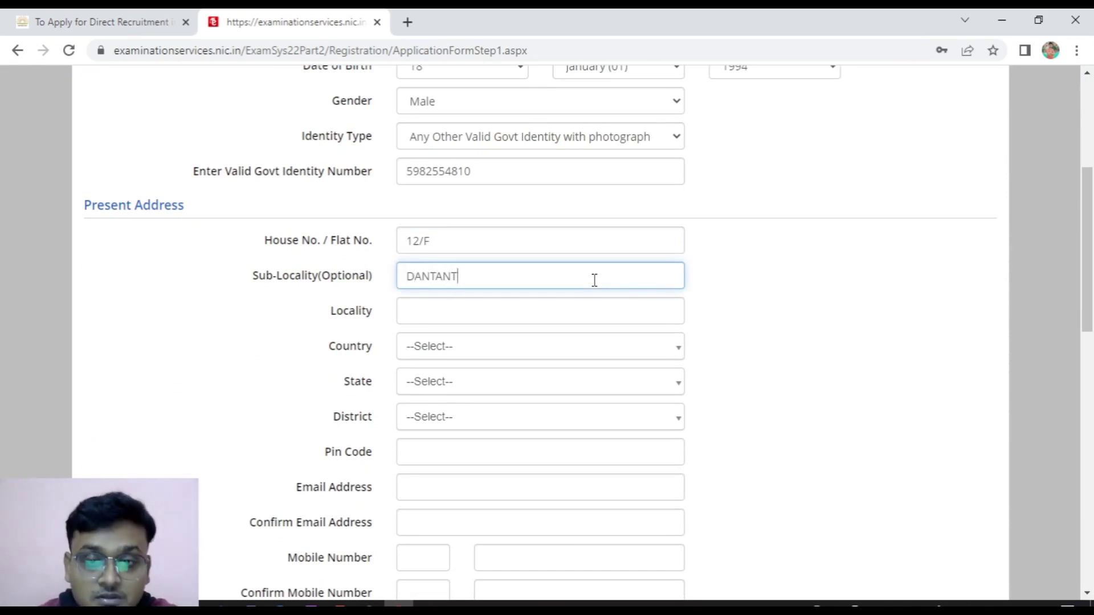
key(BackSpace)
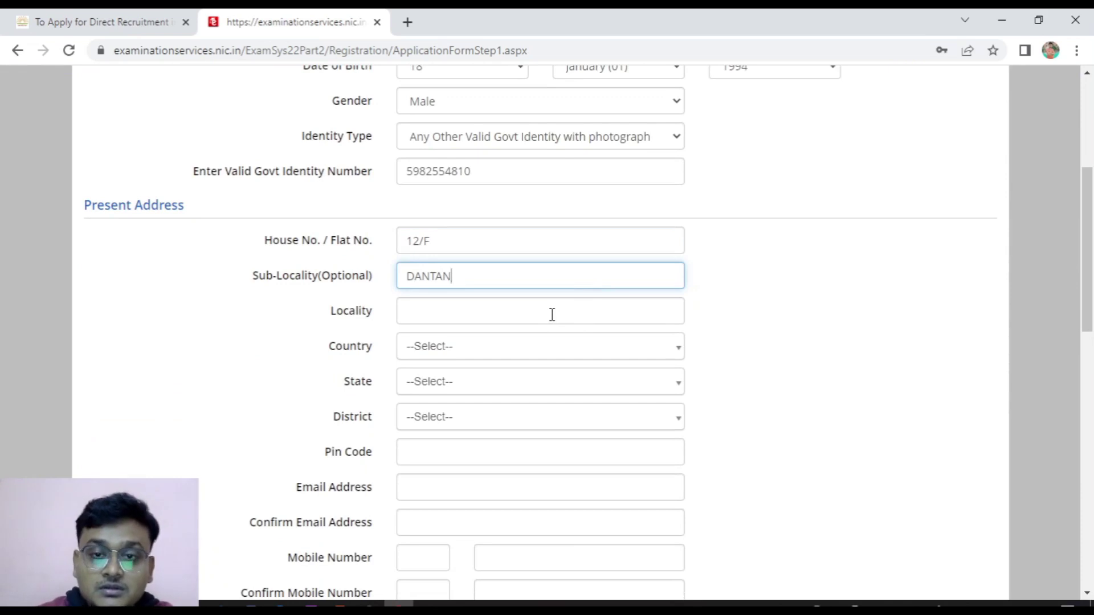
click(502, 323)
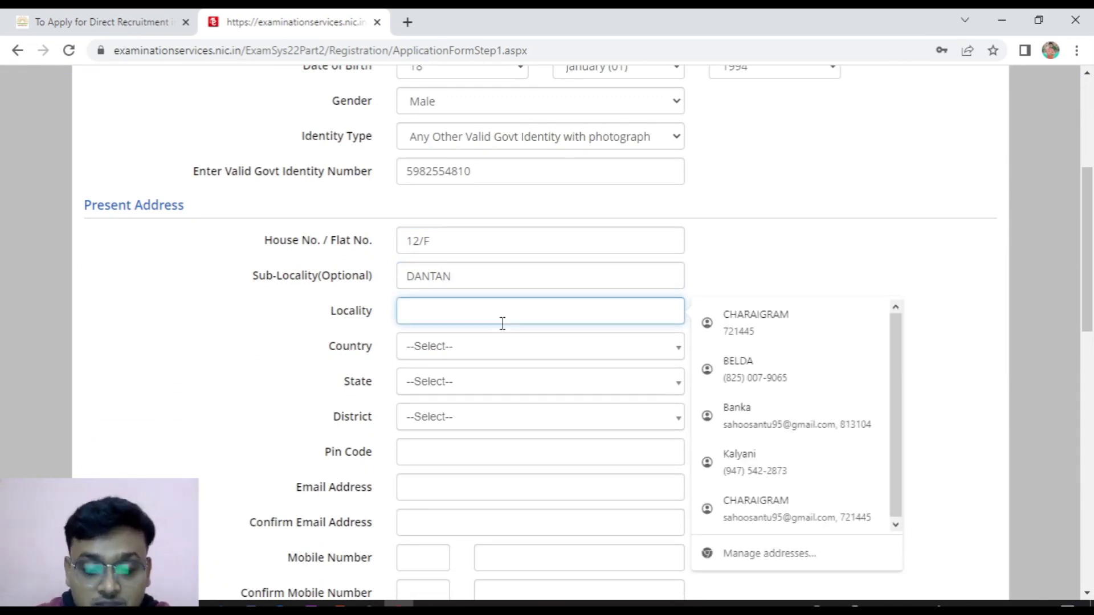
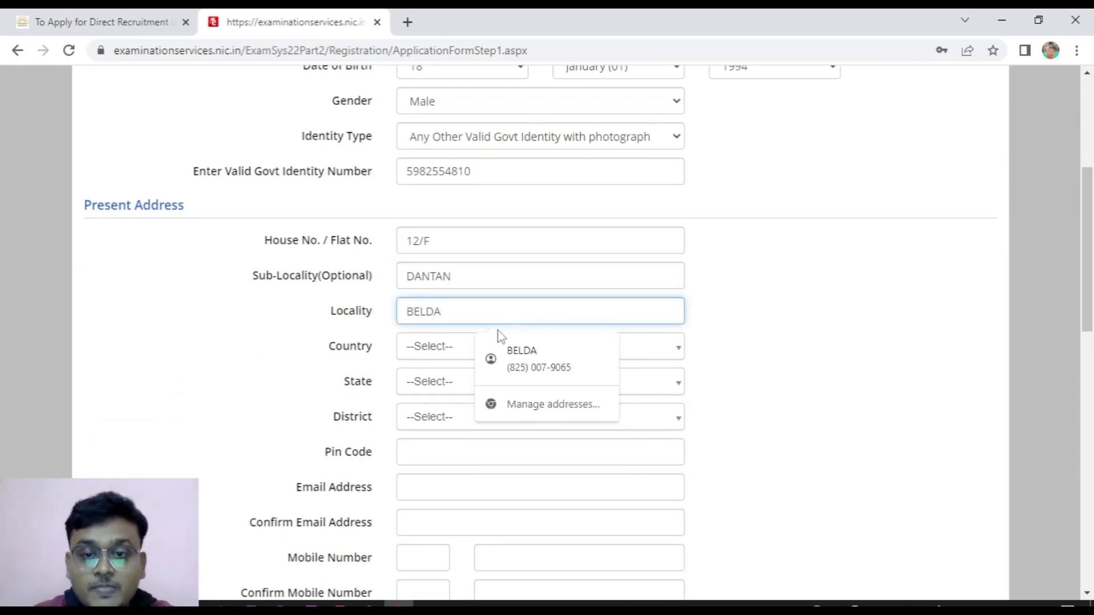
- Set the country to India and pick the state from the filtered state list
click(463, 357)
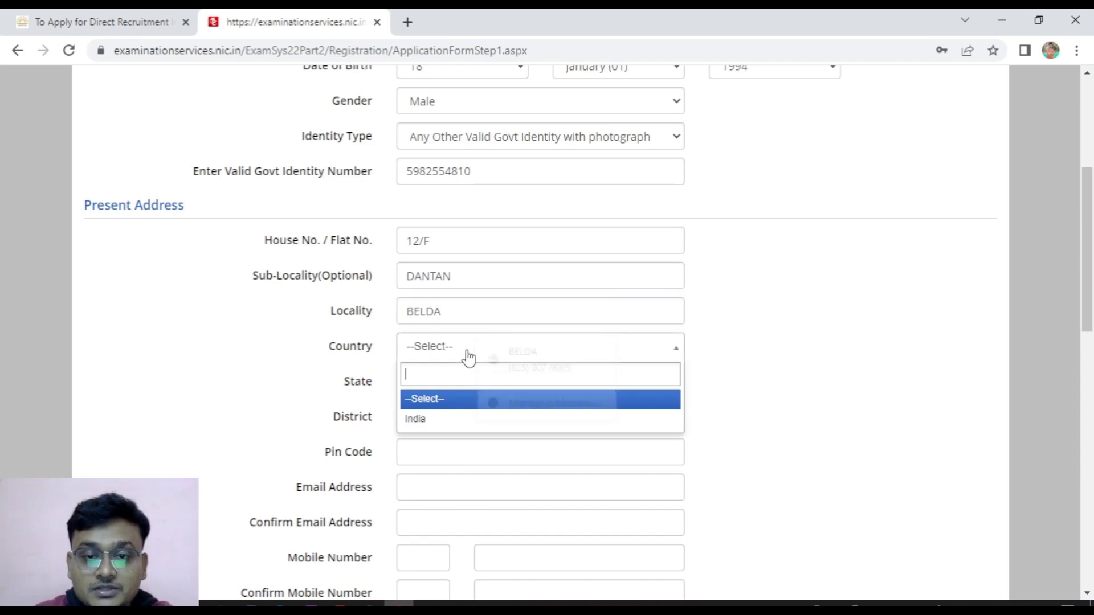
click(444, 421)
click(445, 383)
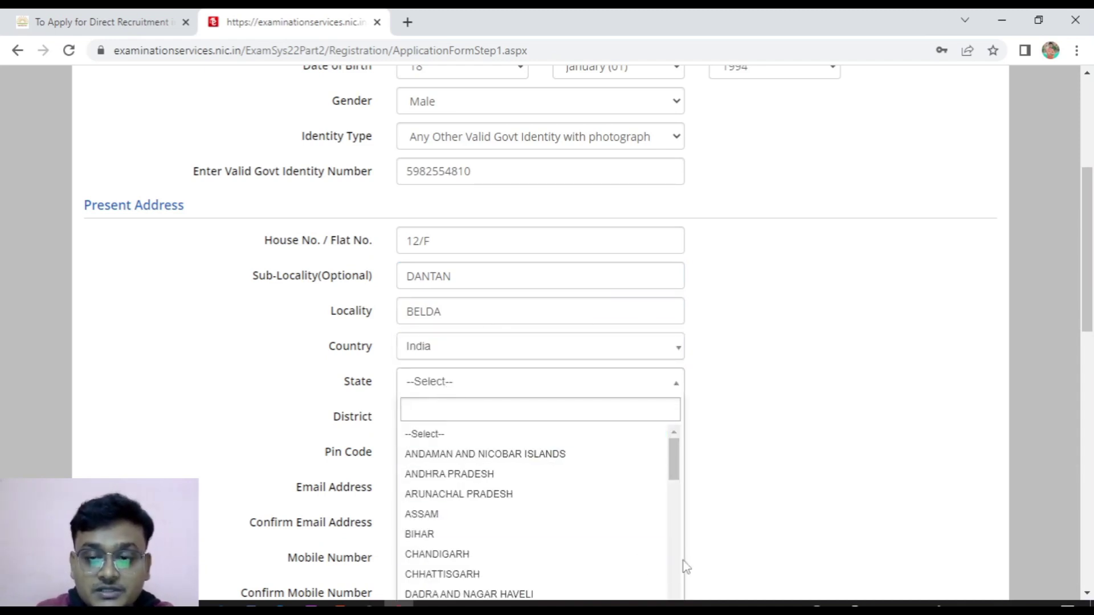
scroll(677, 570, down, 8)
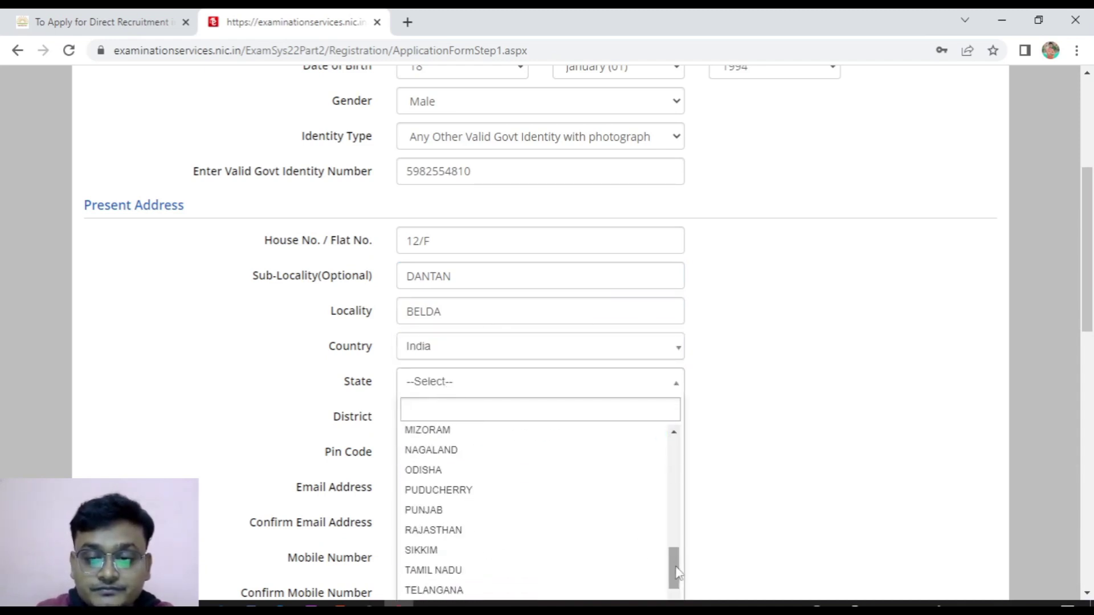
scroll(676, 575, down, 3)
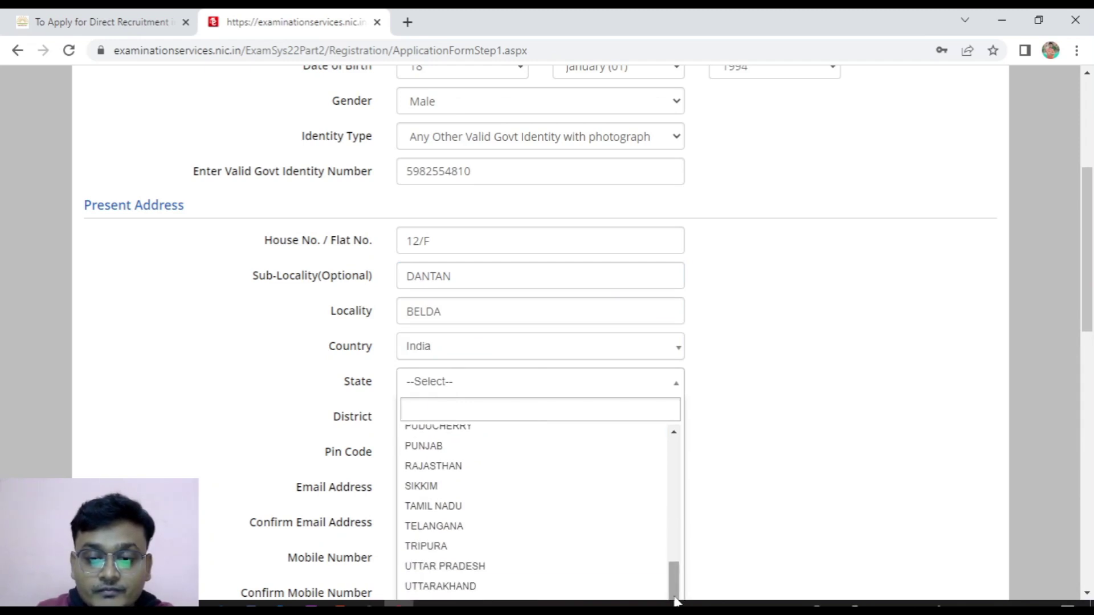
text(WES)
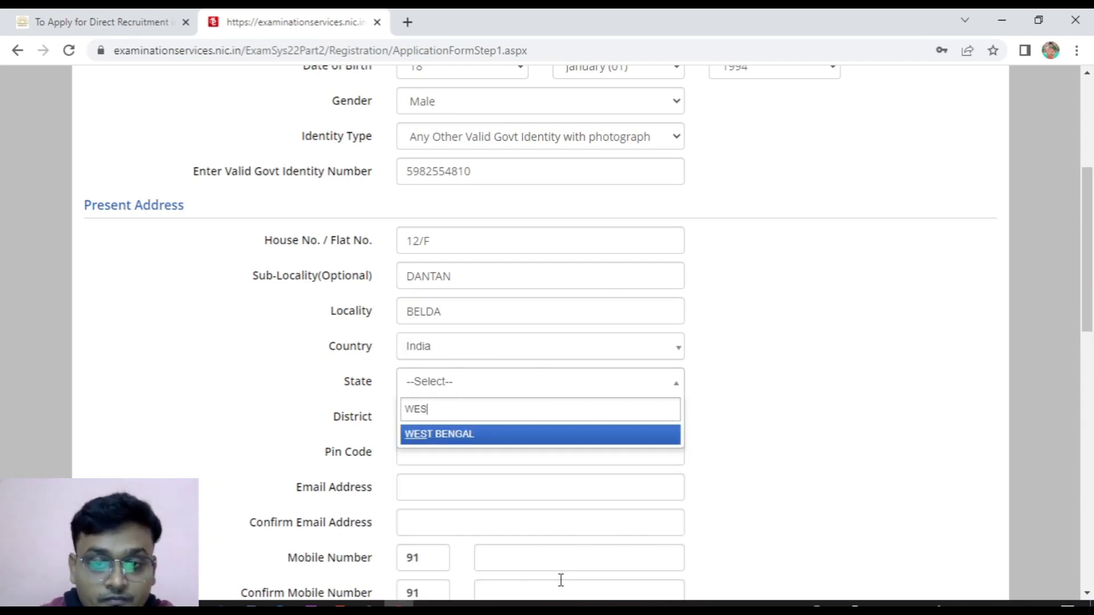
click(474, 440)
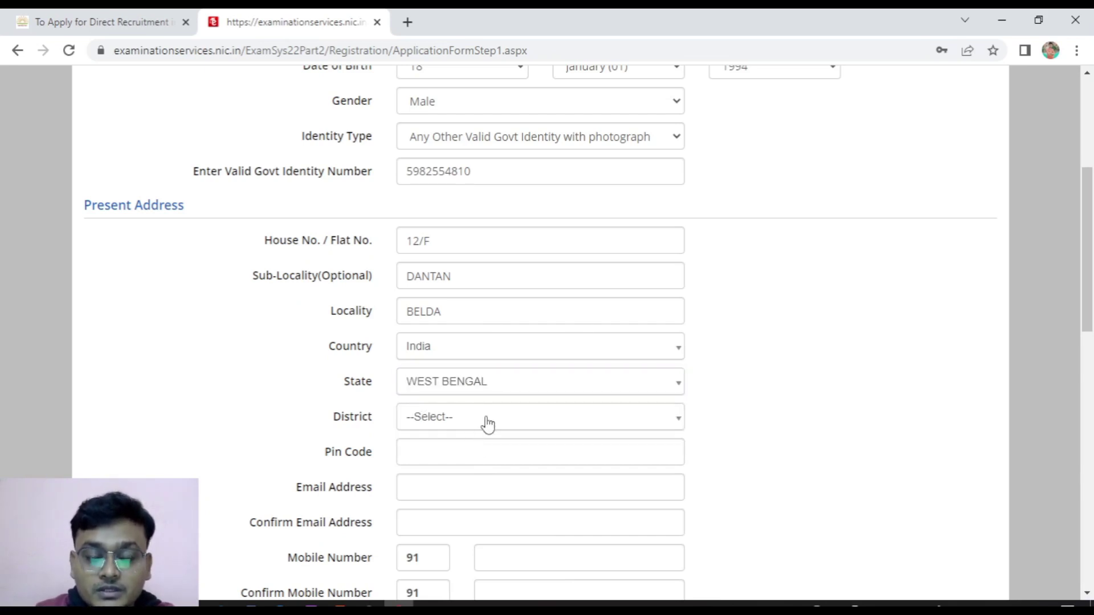
- Pick the district from the filtered list and enter the pin code
click(485, 423)
text(PASCH)
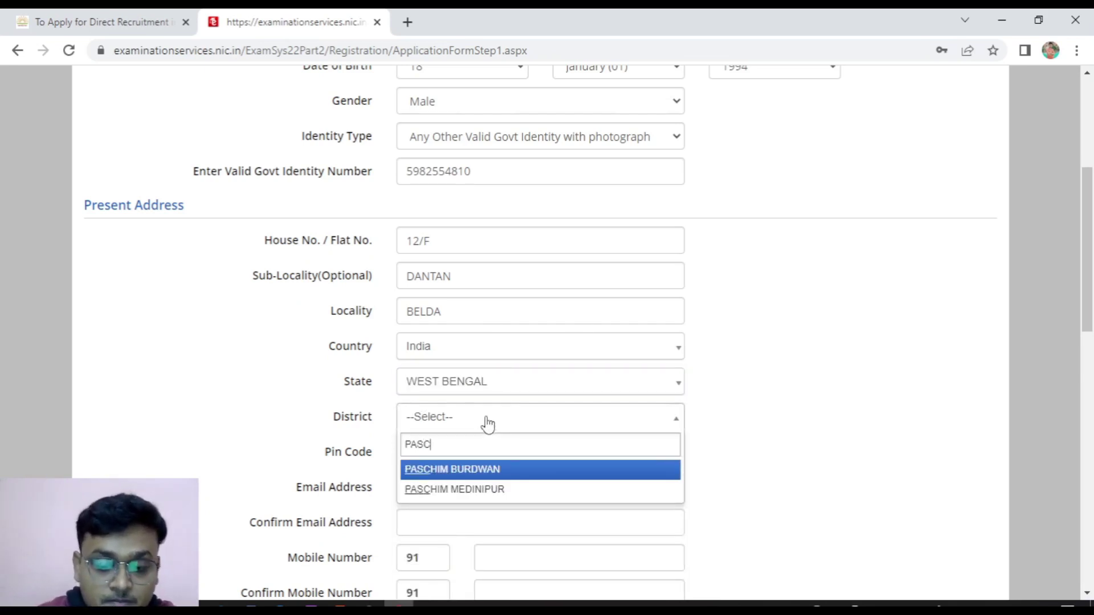
click(473, 489)
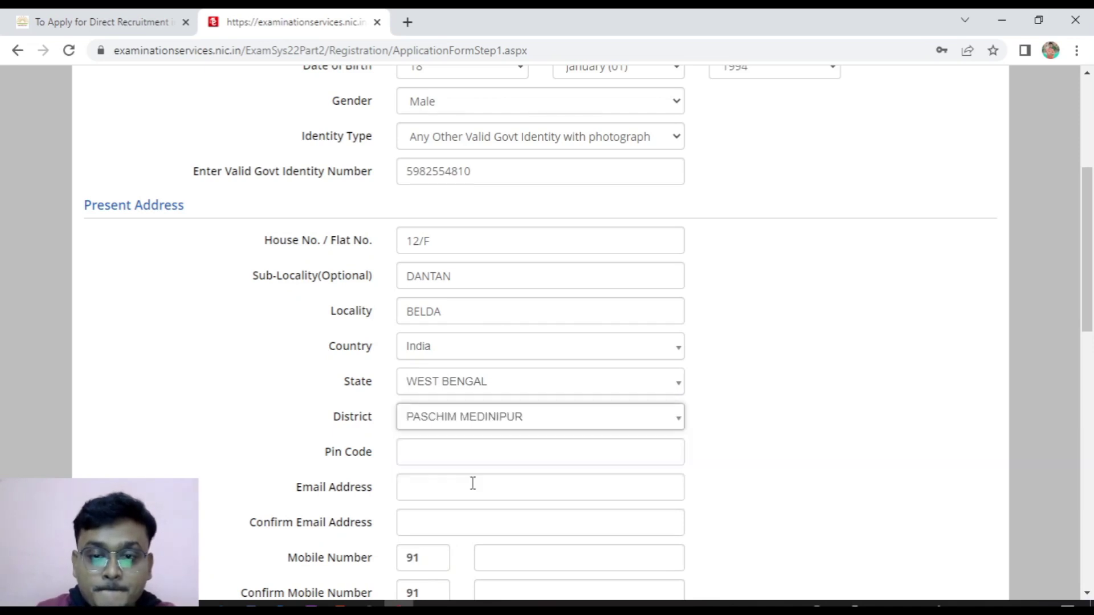
click(479, 459)
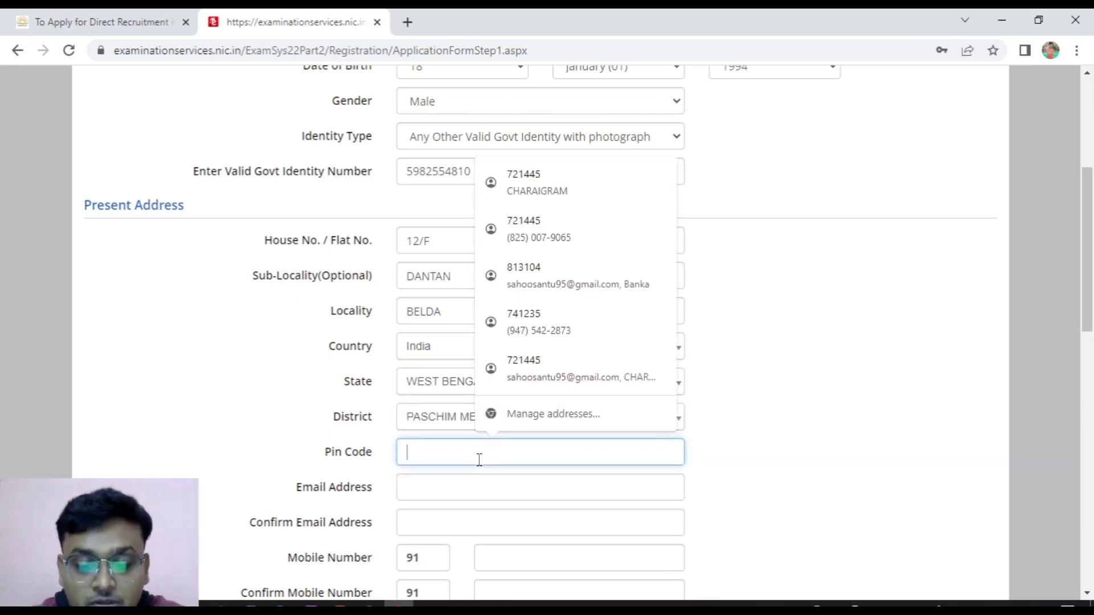
text(72144)
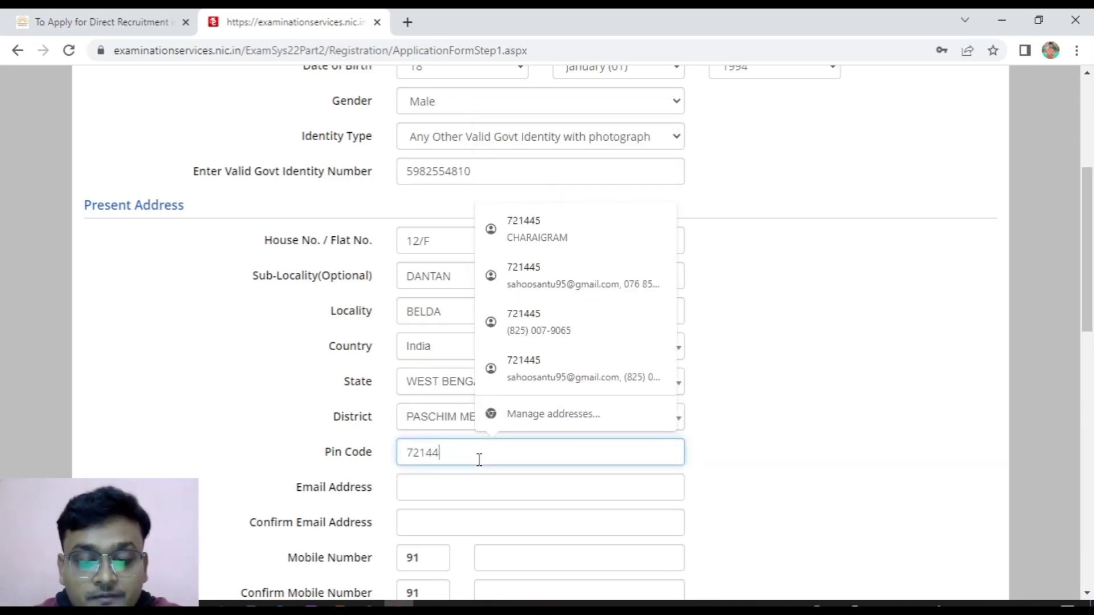
text(5)
- Enter the candidate's e-mail address and repeat it in Confirm Email Address
click(465, 488)
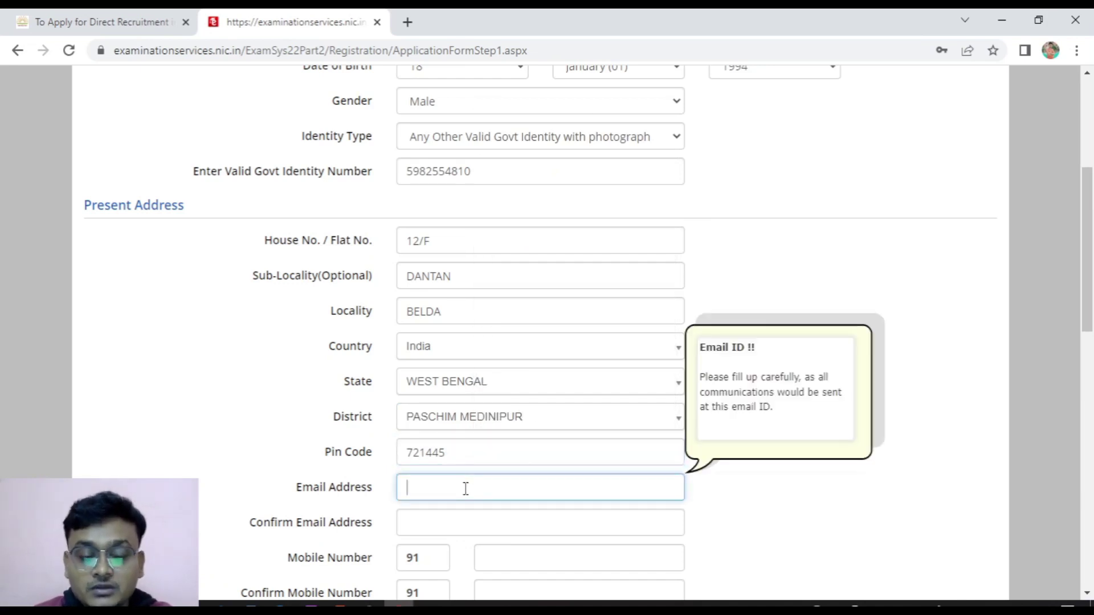
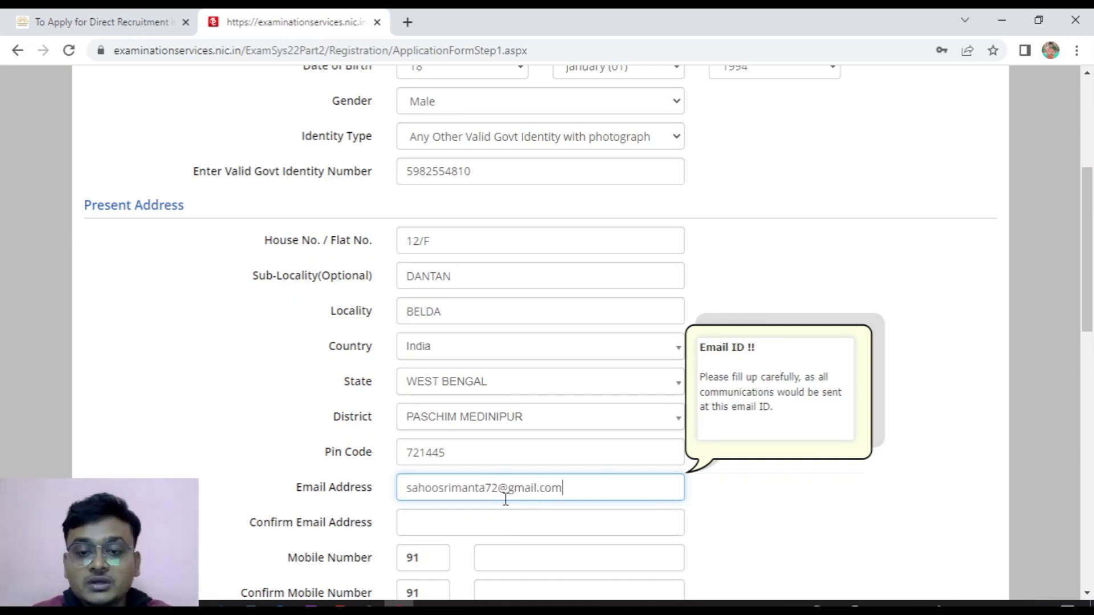
click(474, 521)
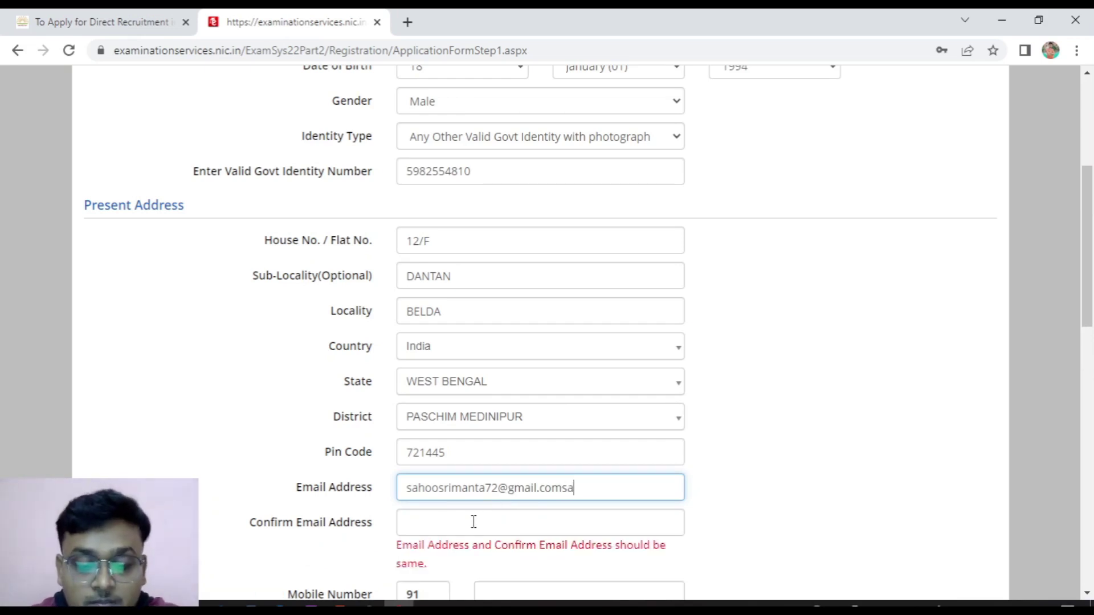
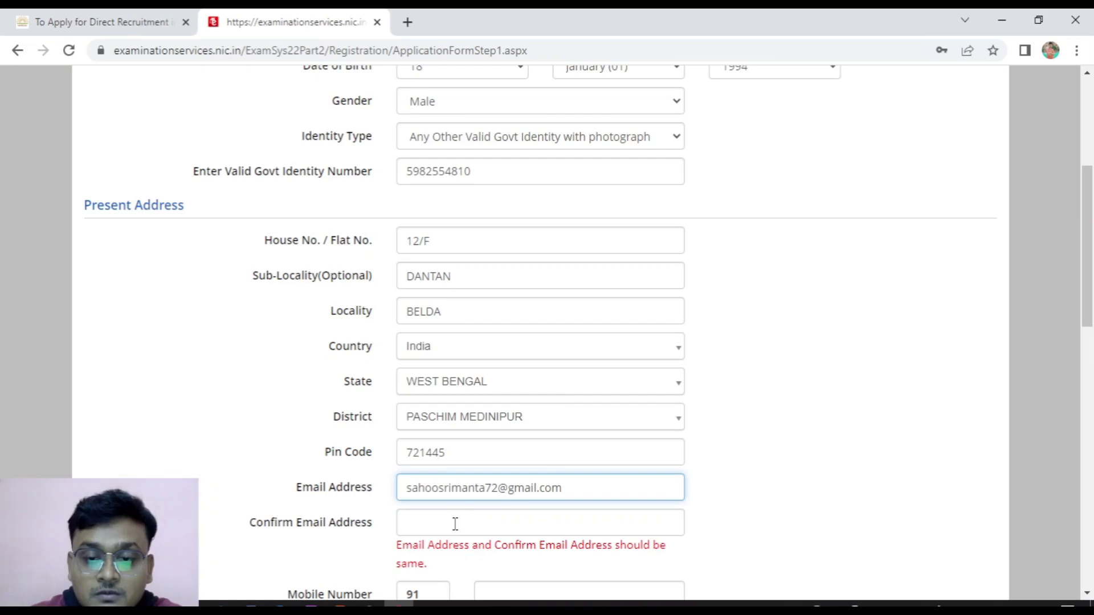
click(454, 523)
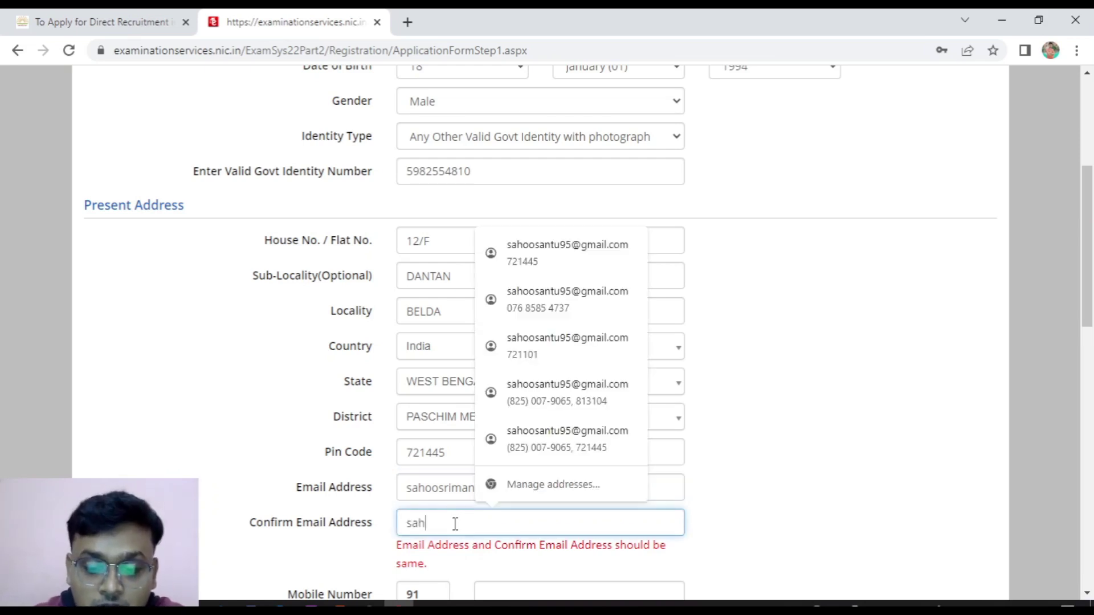
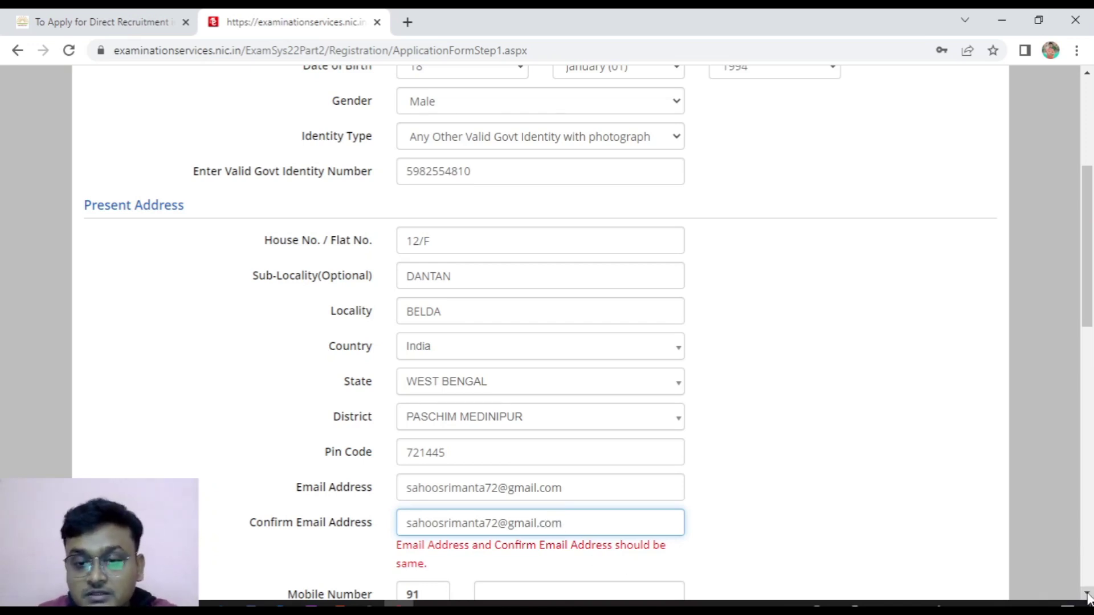
- Enter the candidate's mobile number and repeat it in Confirm Mobile Number
scroll(1088, 595, down, 3)
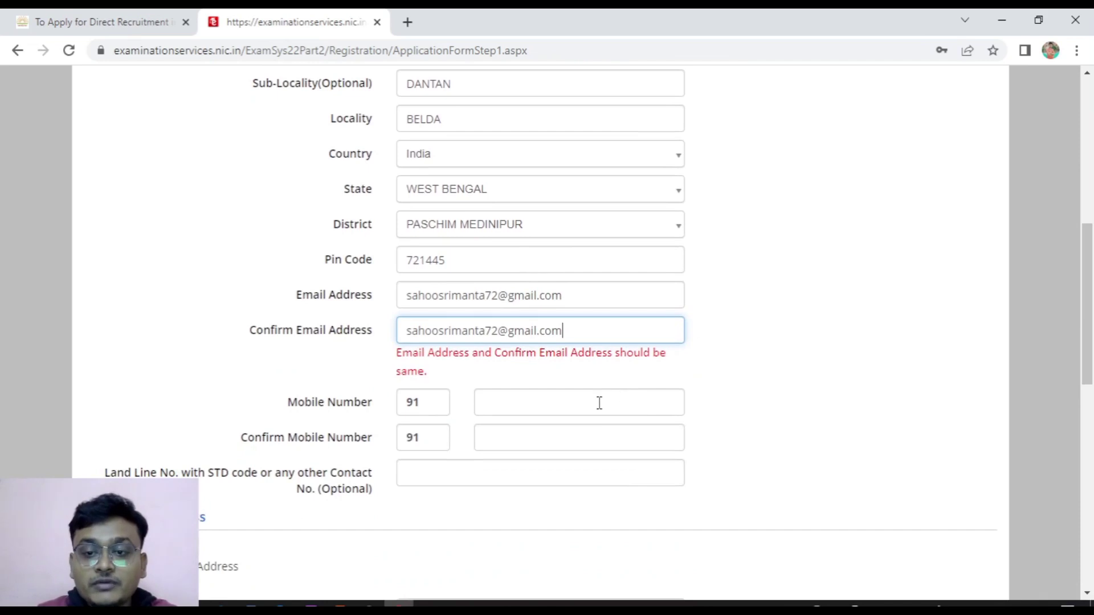
click(600, 403)
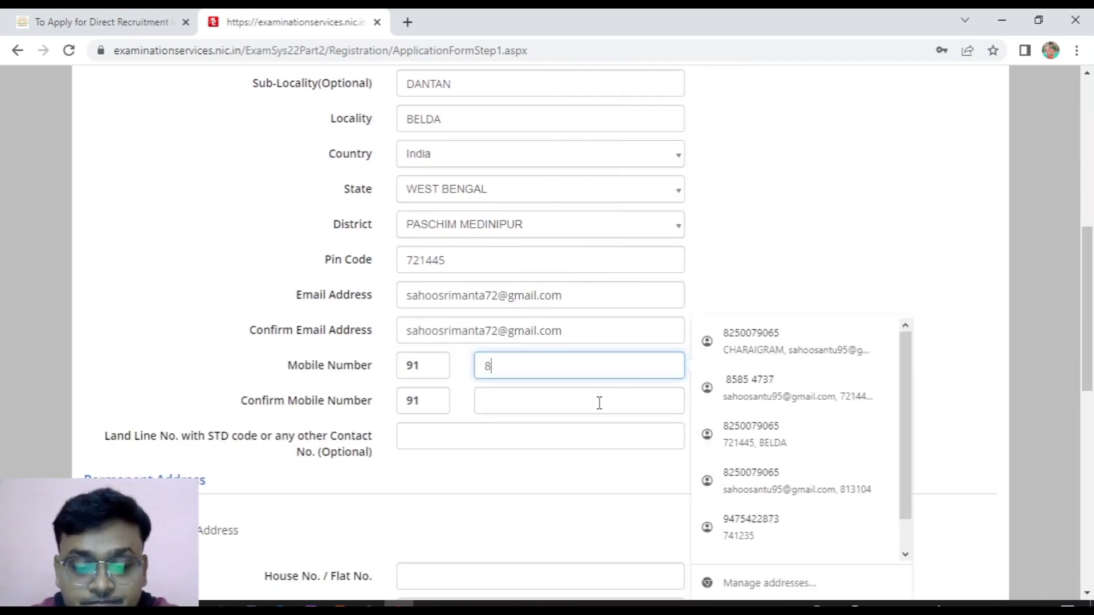
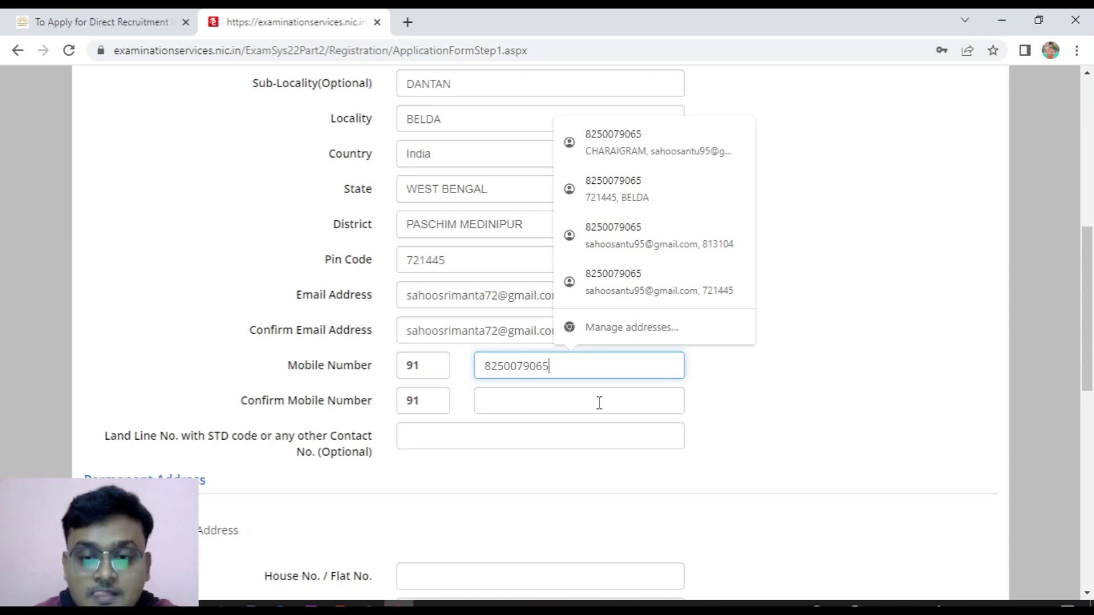
click(564, 404)
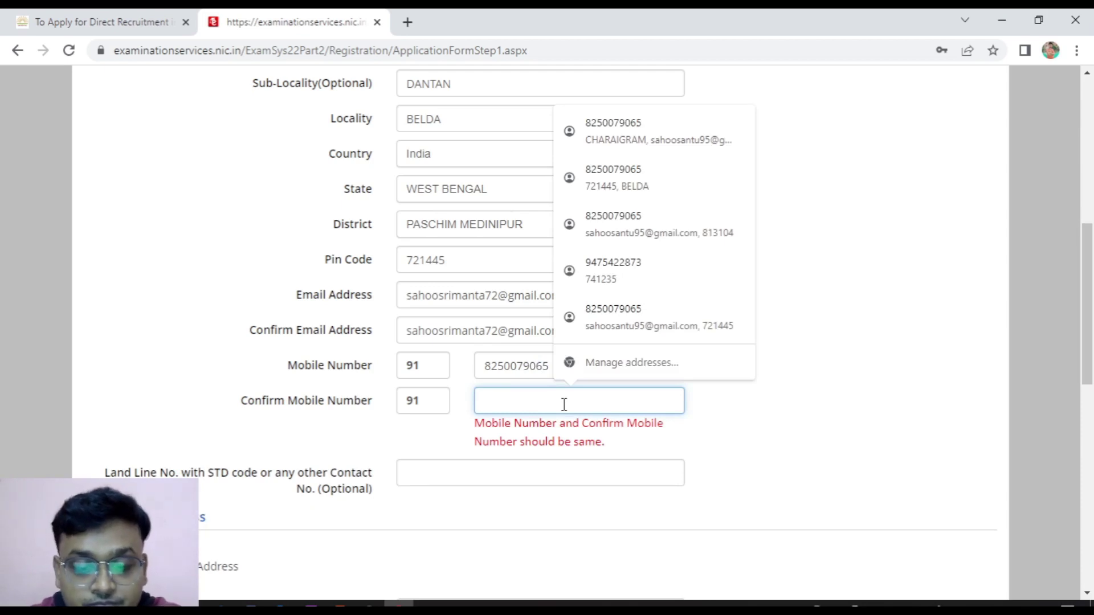
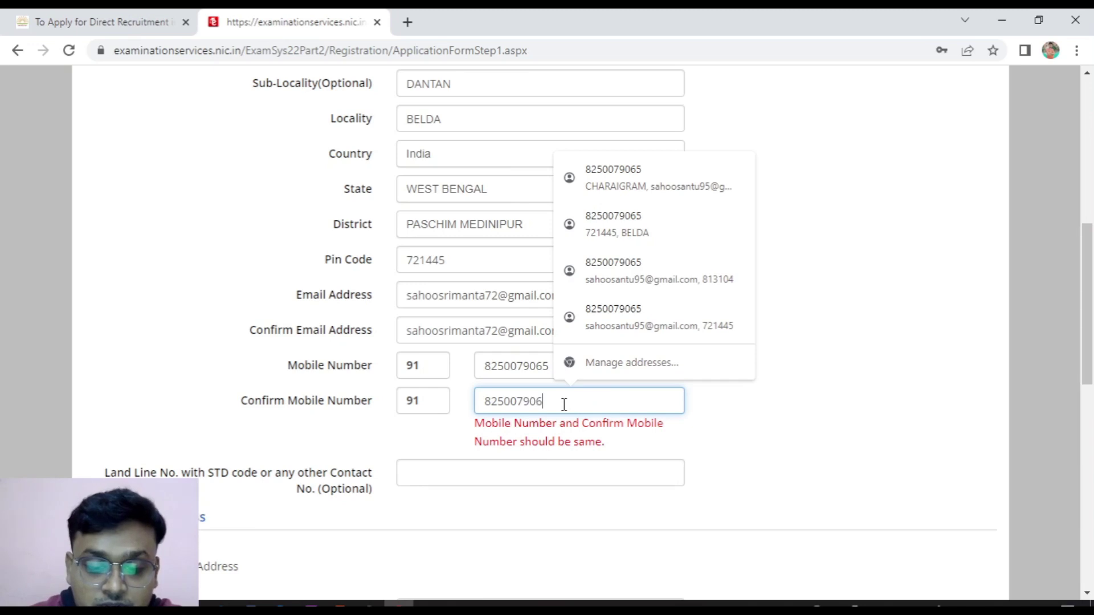
click(499, 468)
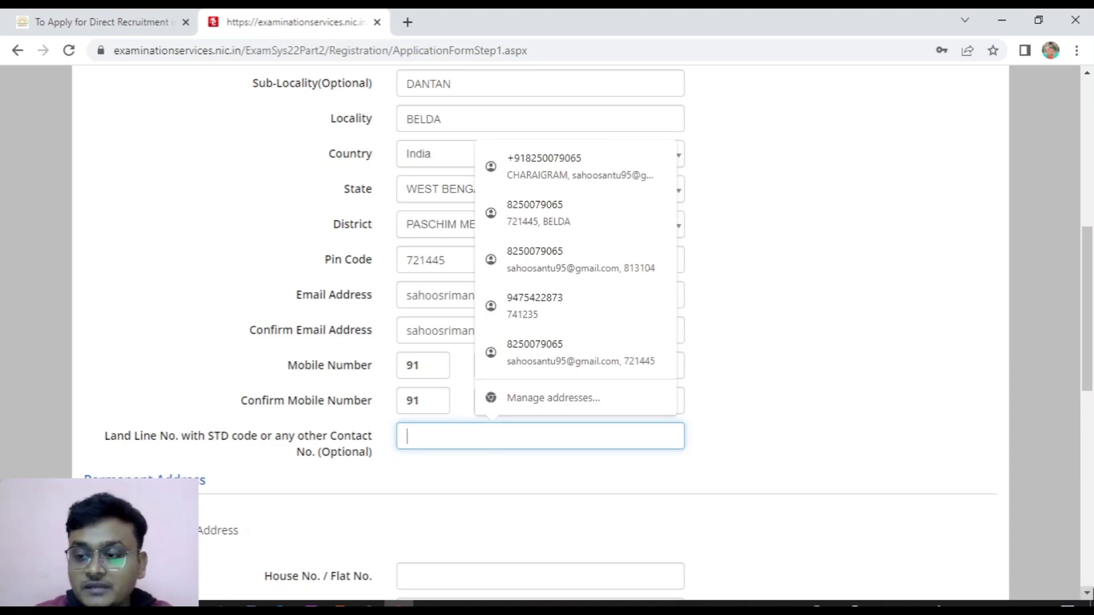
click(1087, 593)
drag(1086, 593, 1087, 593)
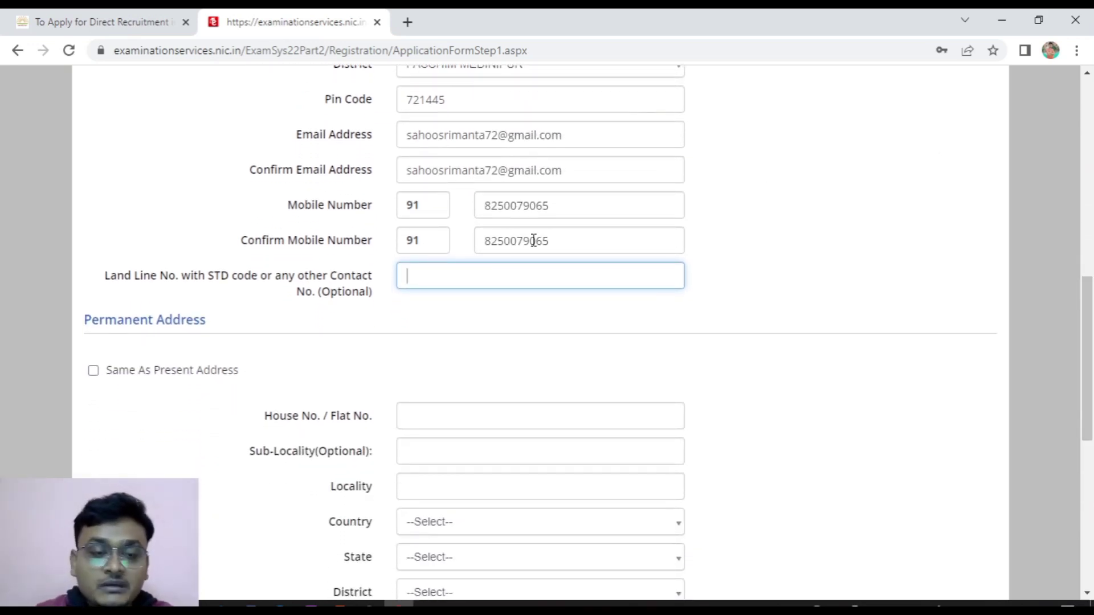
- Tick 'Same As Present Address' for the permanent address
click(93, 371)
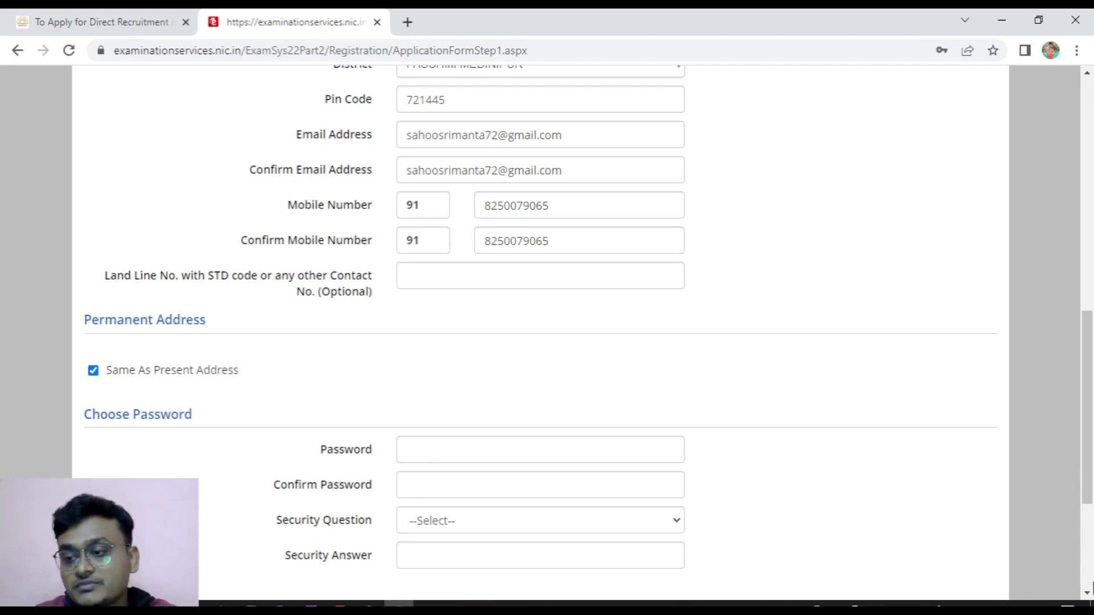
scroll(1089, 590, down, 3)
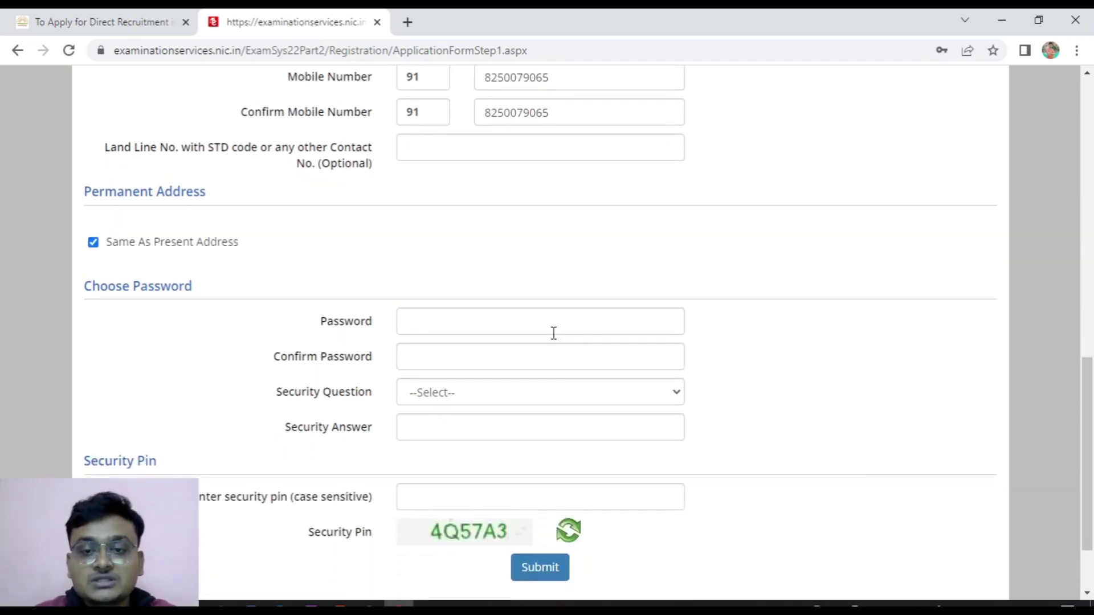
click(538, 330)
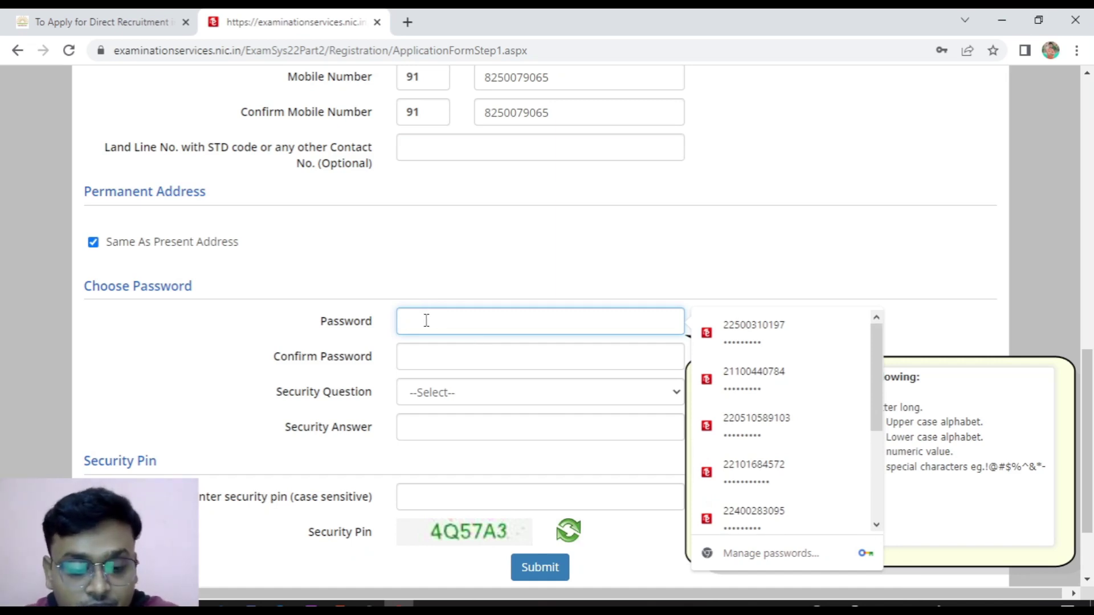
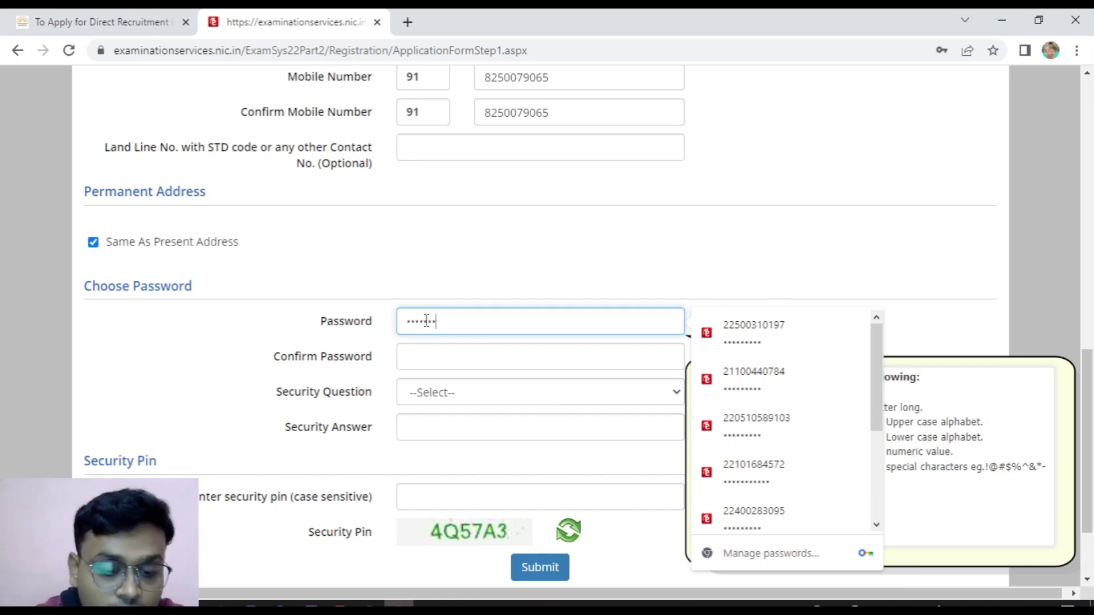
- Enter and confirm the account password, and choose security question 'Which is your favourite book ?'
click(442, 350)
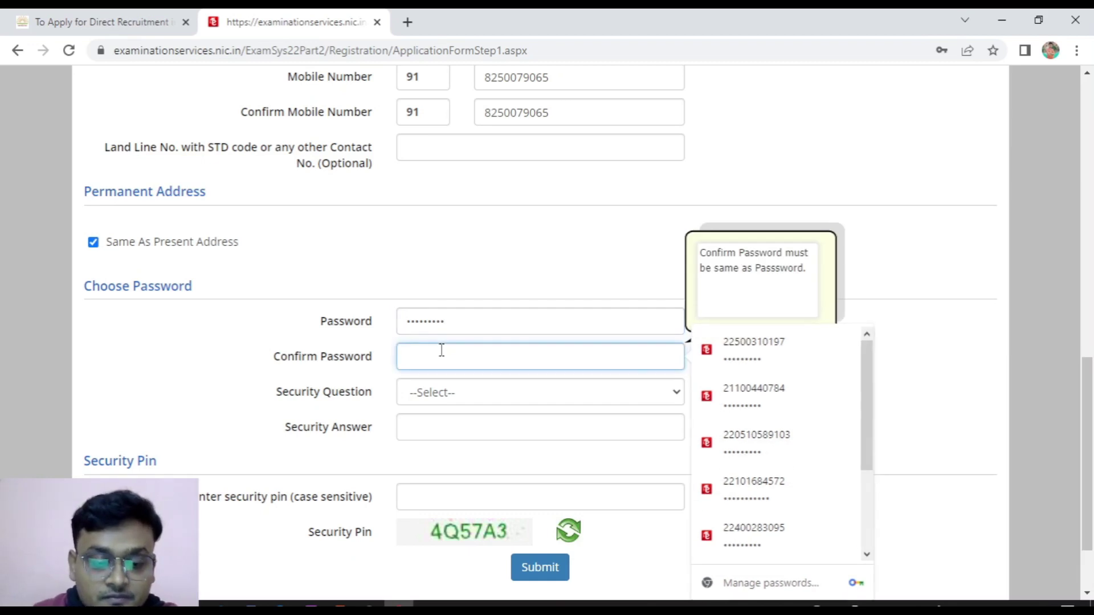
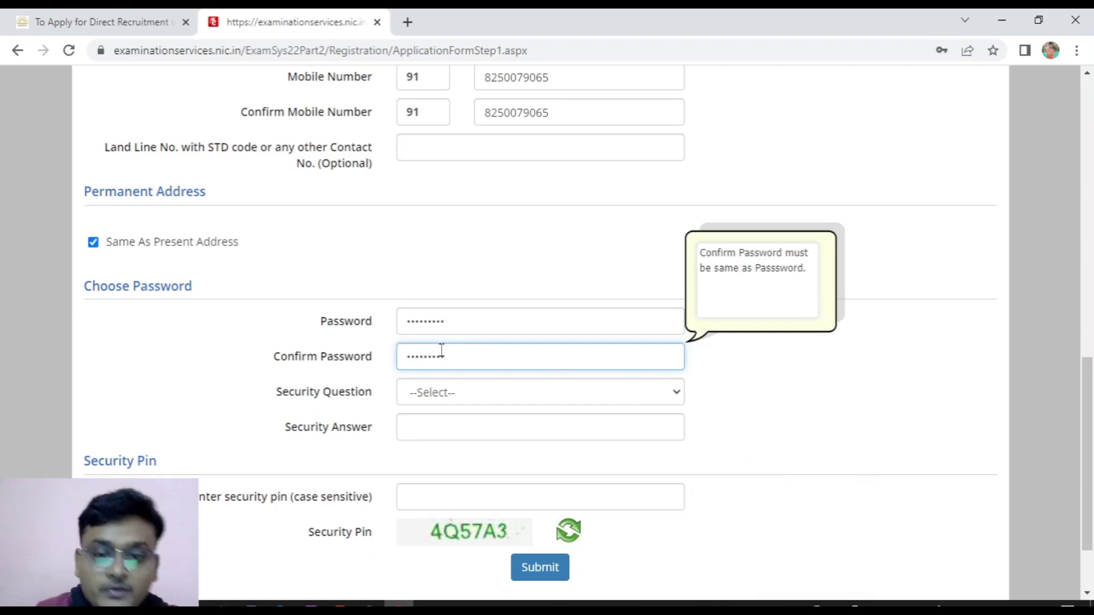
click(433, 399)
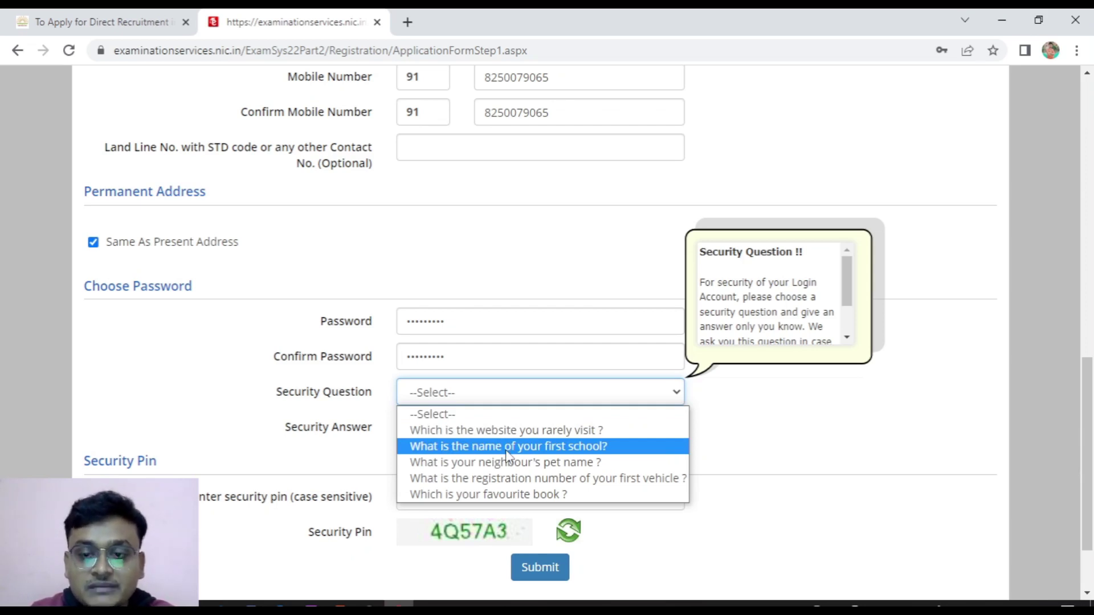
click(546, 495)
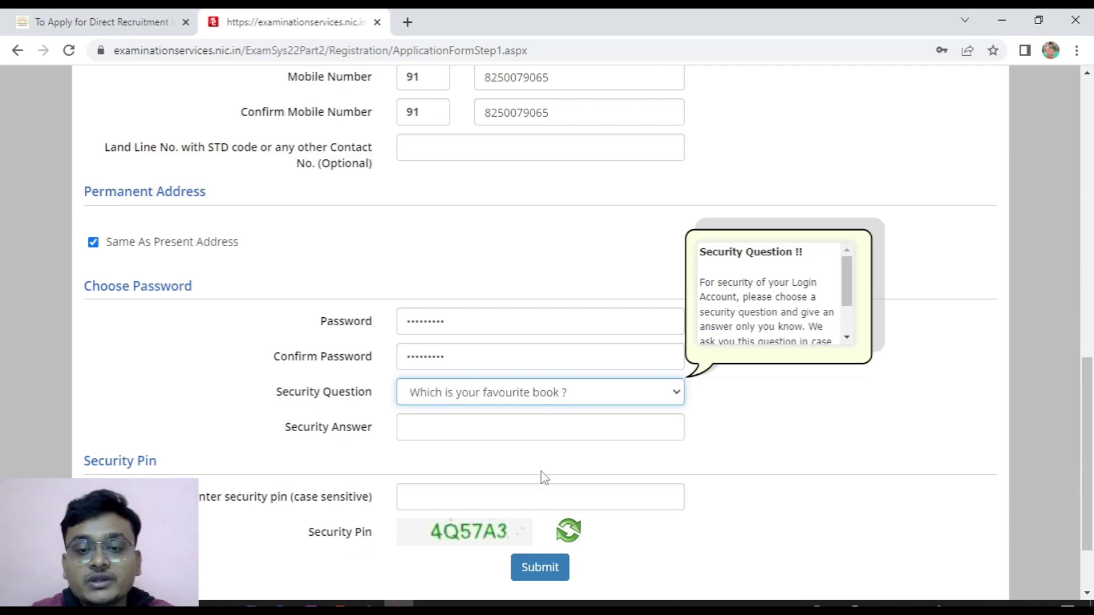
- Type the security answer and the security pin shown in the captcha image
click(511, 422)
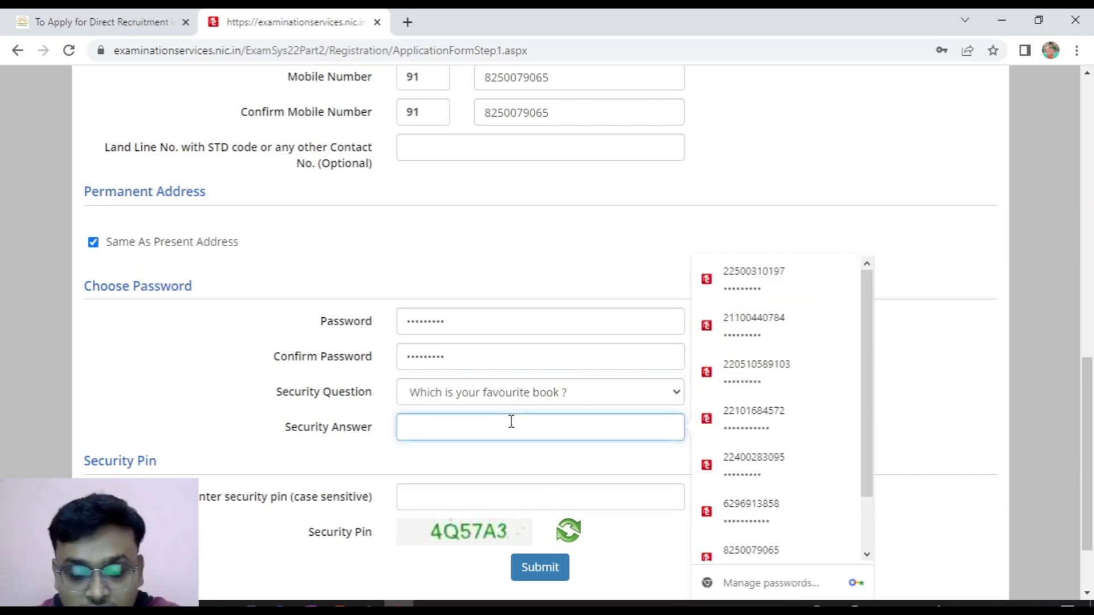
text(•••••••)
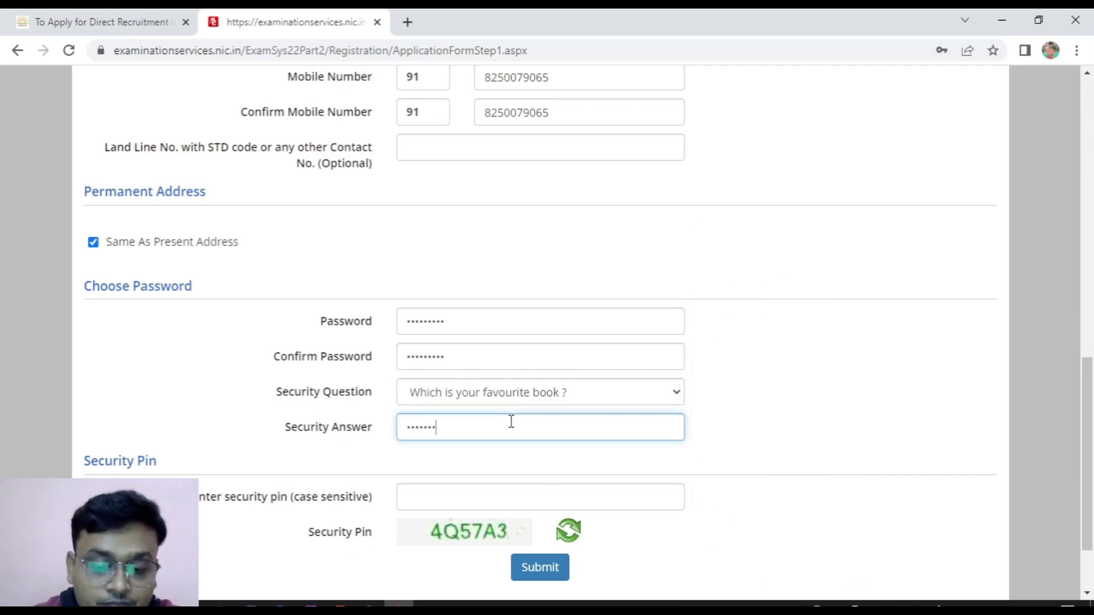
click(438, 496)
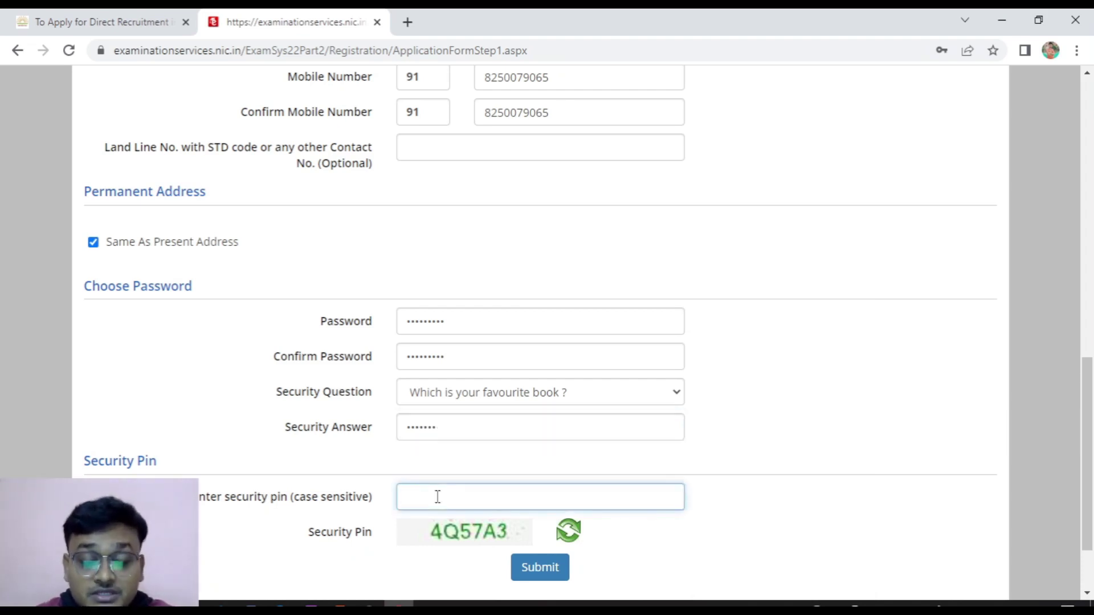
text(4Q5)
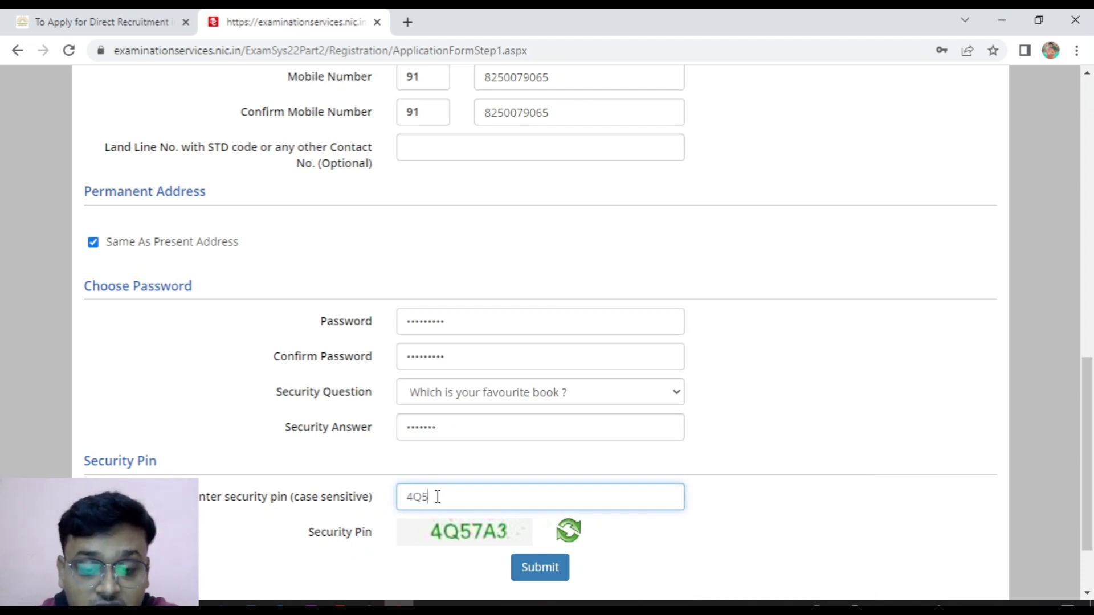
text(7A3)
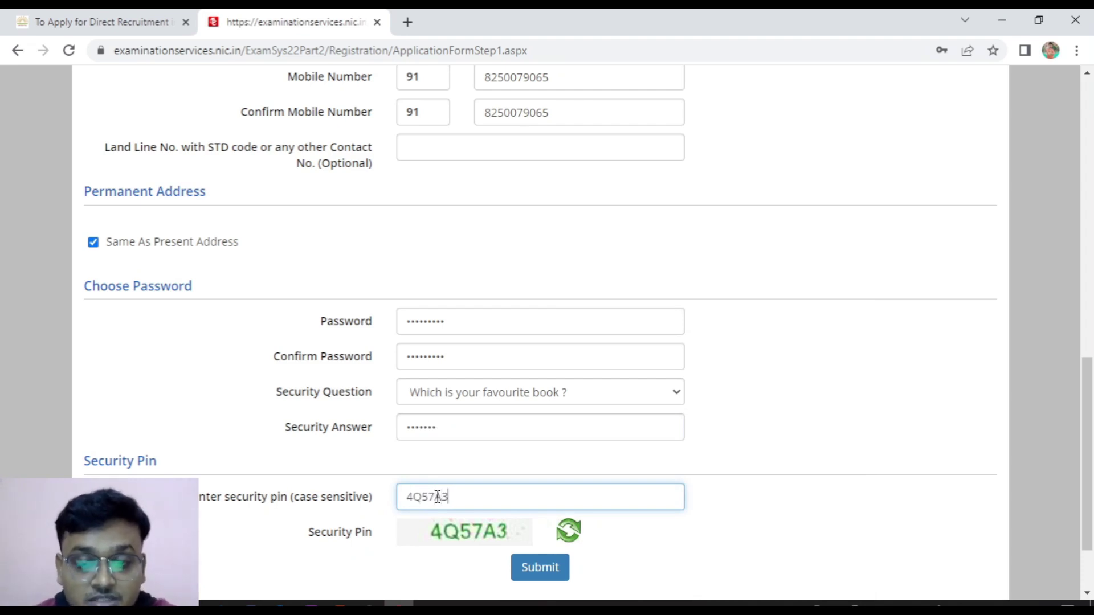
click(1086, 593)
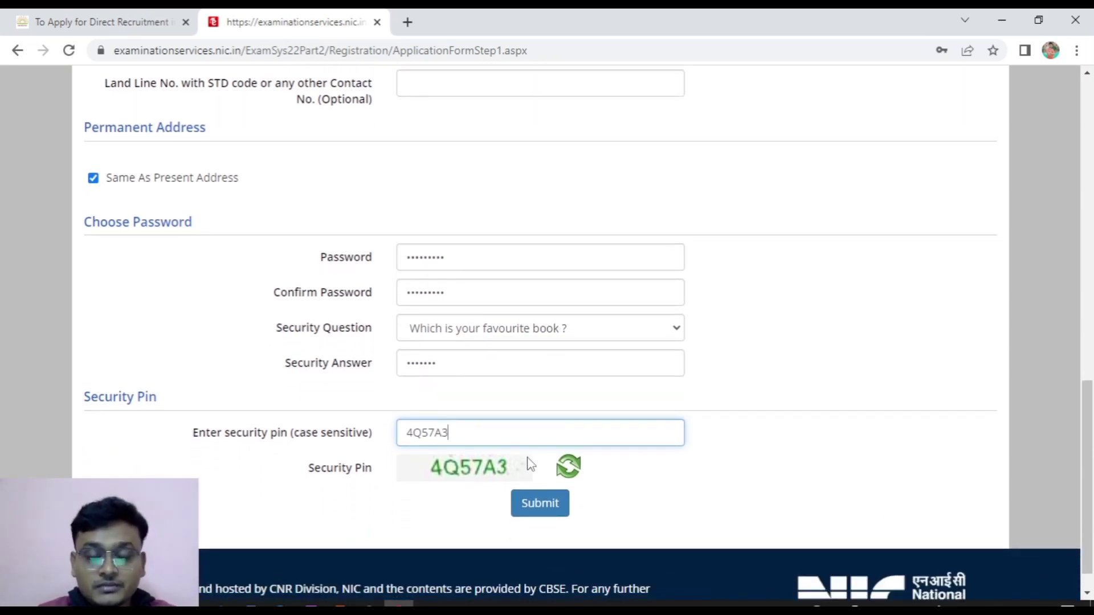
- Submit the registration details and close the Review Page notice to view the summary
click(534, 506)
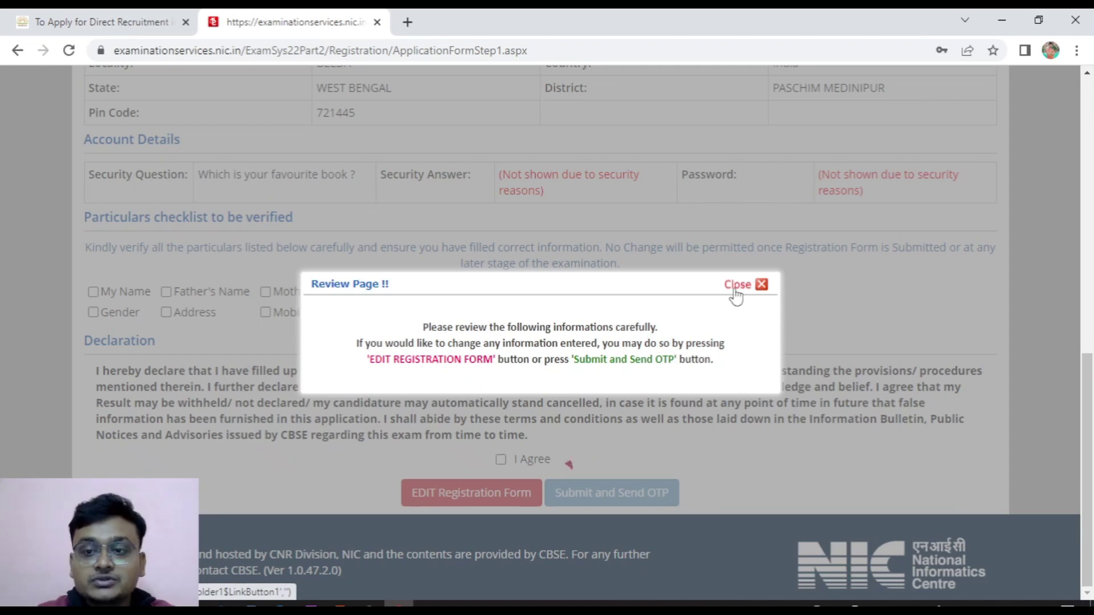
click(735, 290)
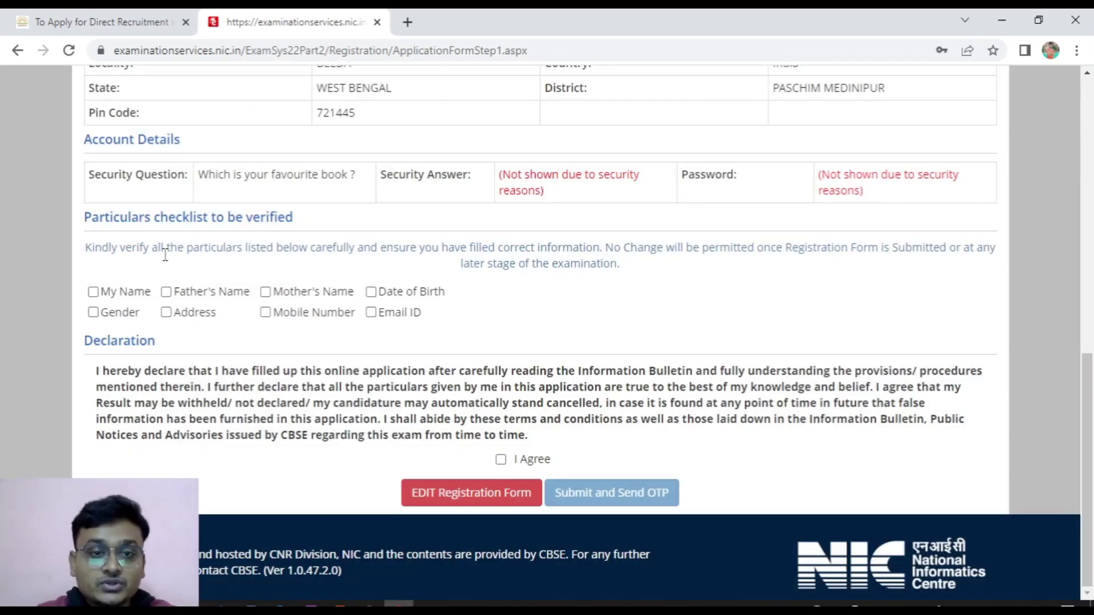
- Tick Name, Father's Name, Mother's Name, Date of Birth, Gender, Mobile Number and Email ID as verified
click(94, 293)
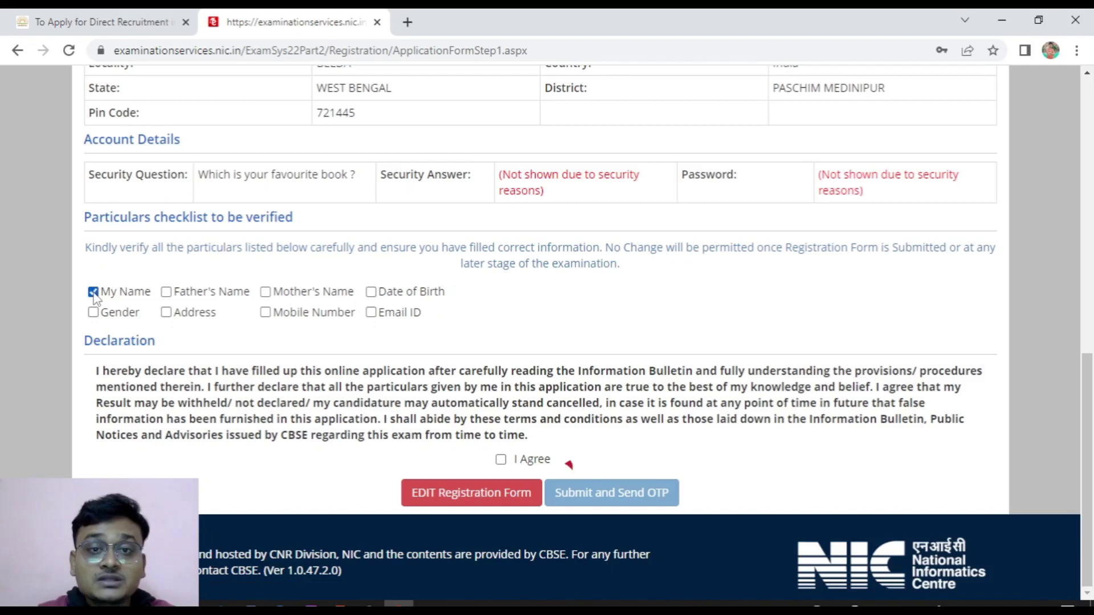
click(166, 293)
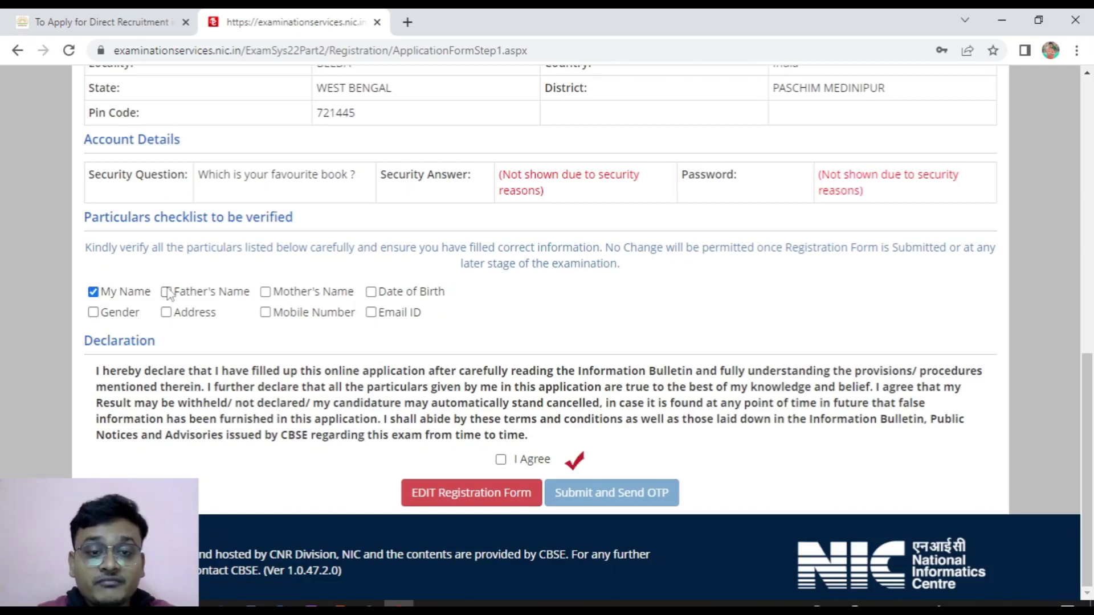
click(266, 292)
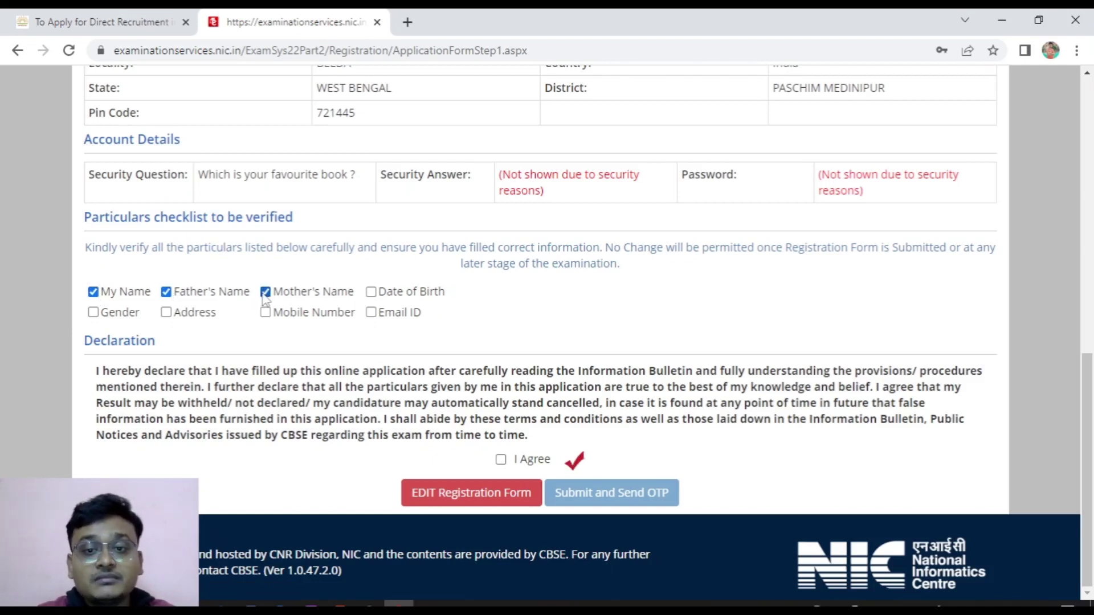
click(370, 292)
click(93, 314)
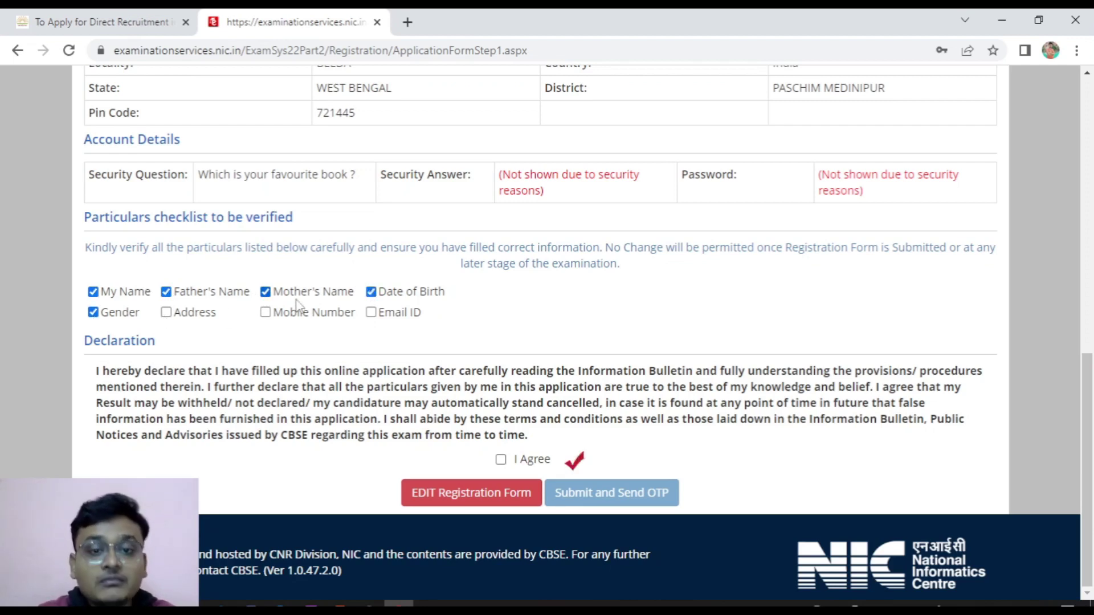
click(266, 313)
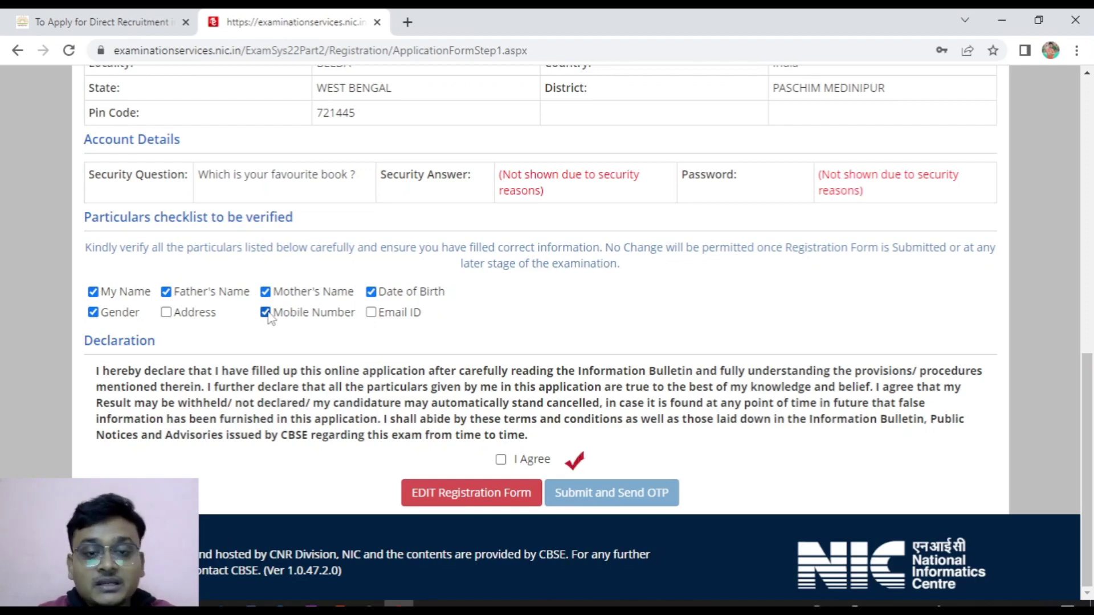
click(371, 313)
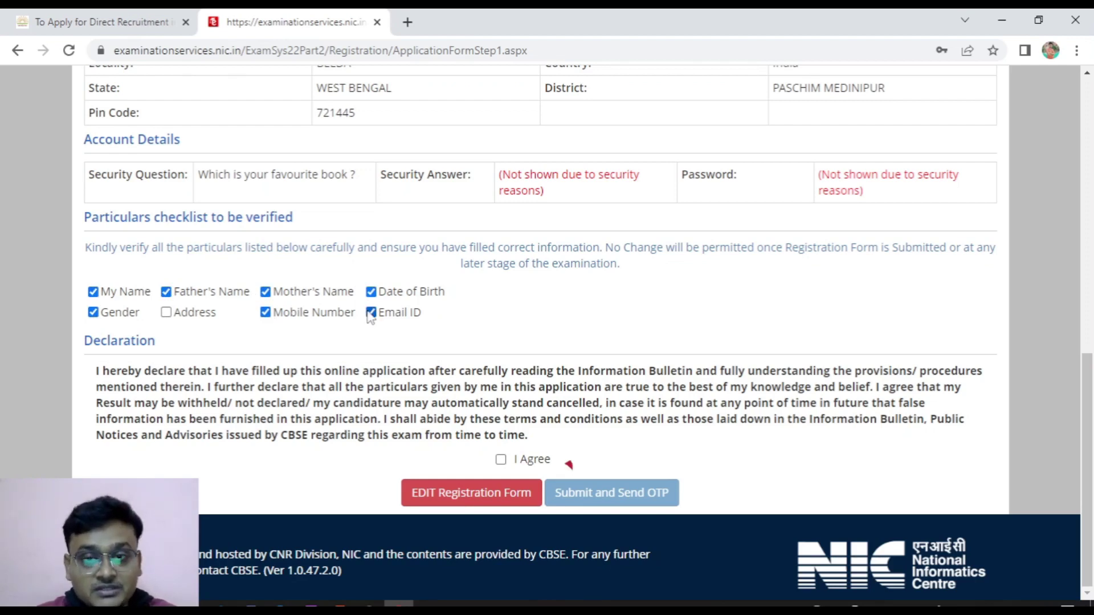
- Tick the missing Address particular after dismissing the warnings, then check I Agree
click(500, 461)
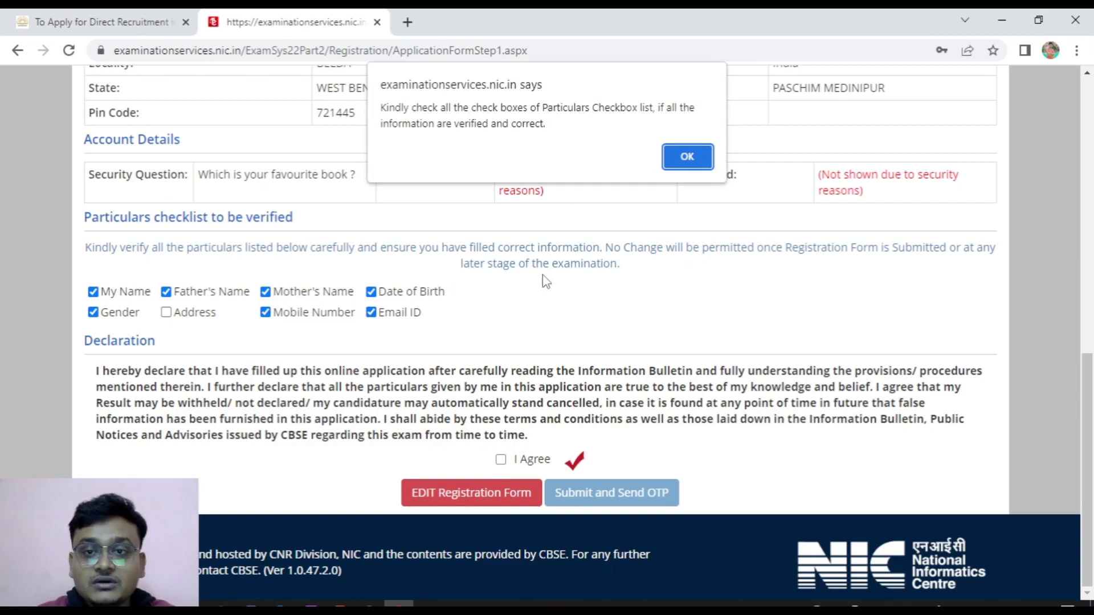
click(687, 157)
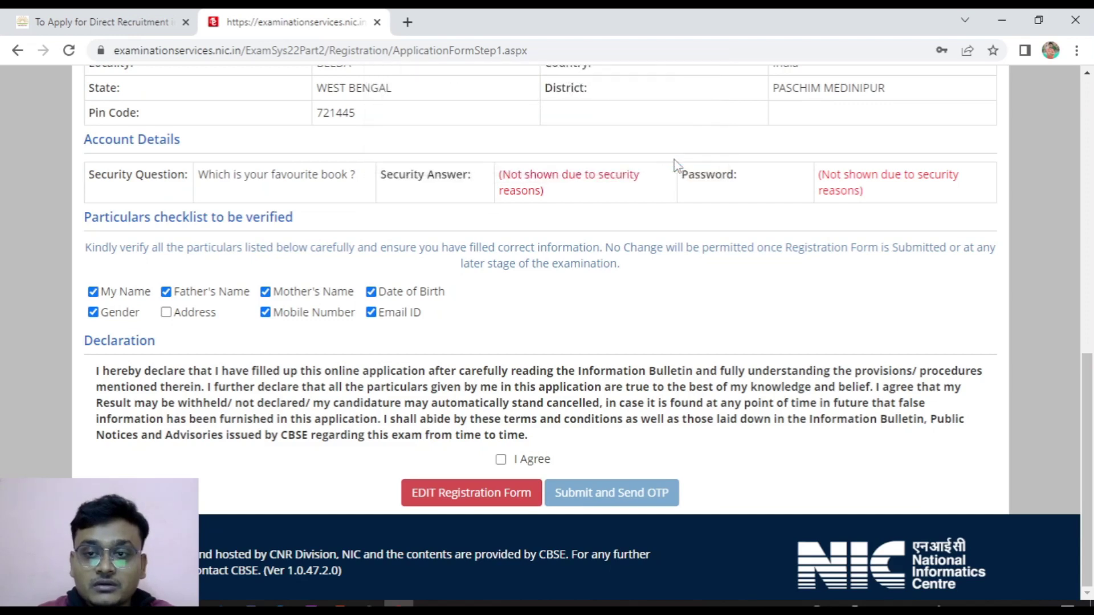
double_click(504, 460)
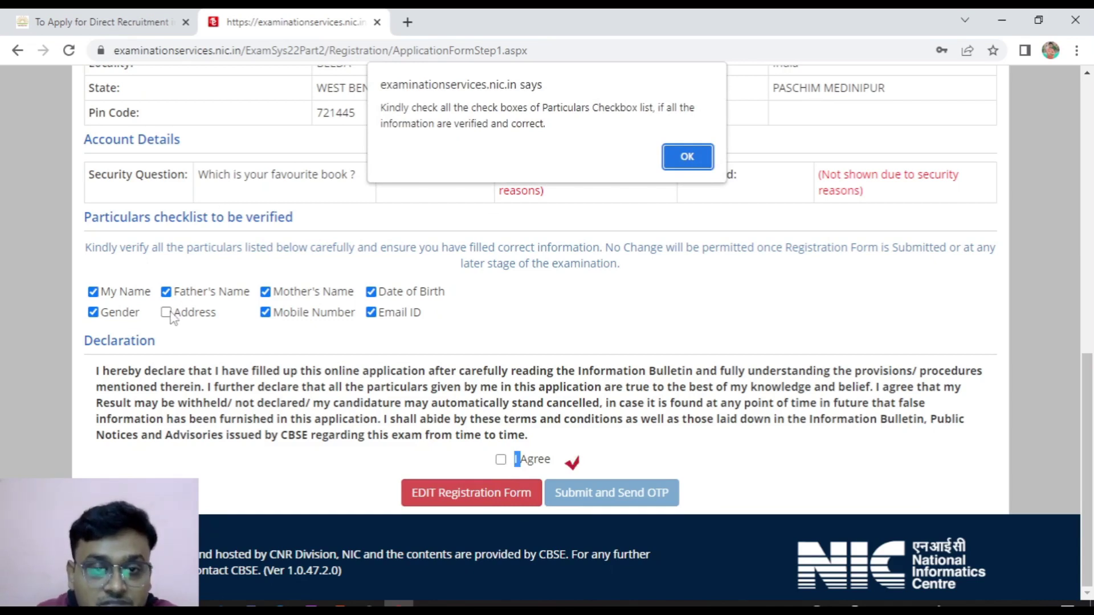
click(683, 161)
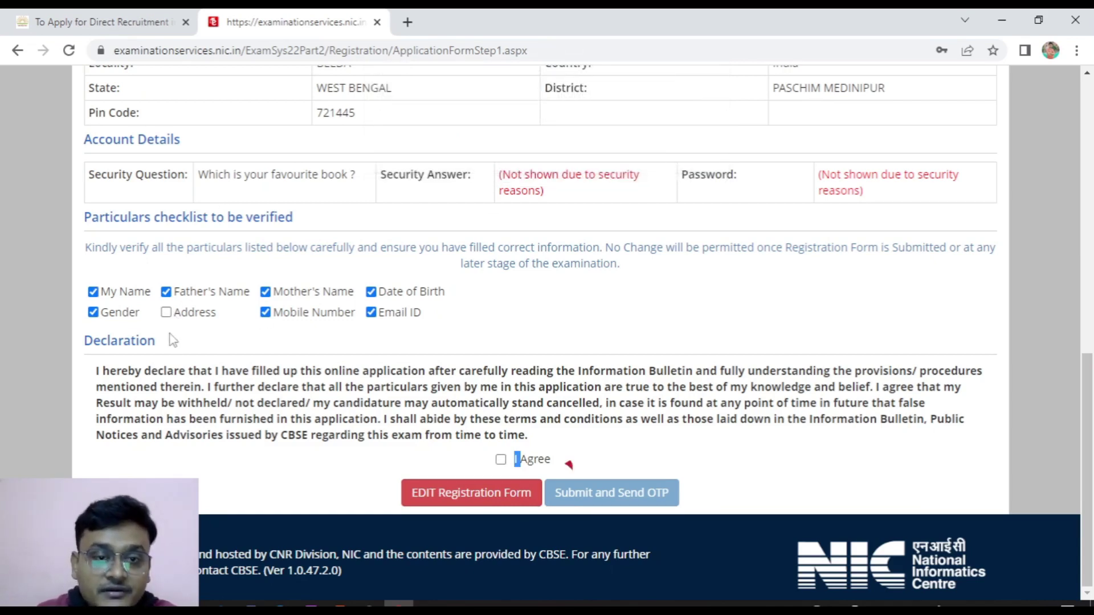
click(166, 312)
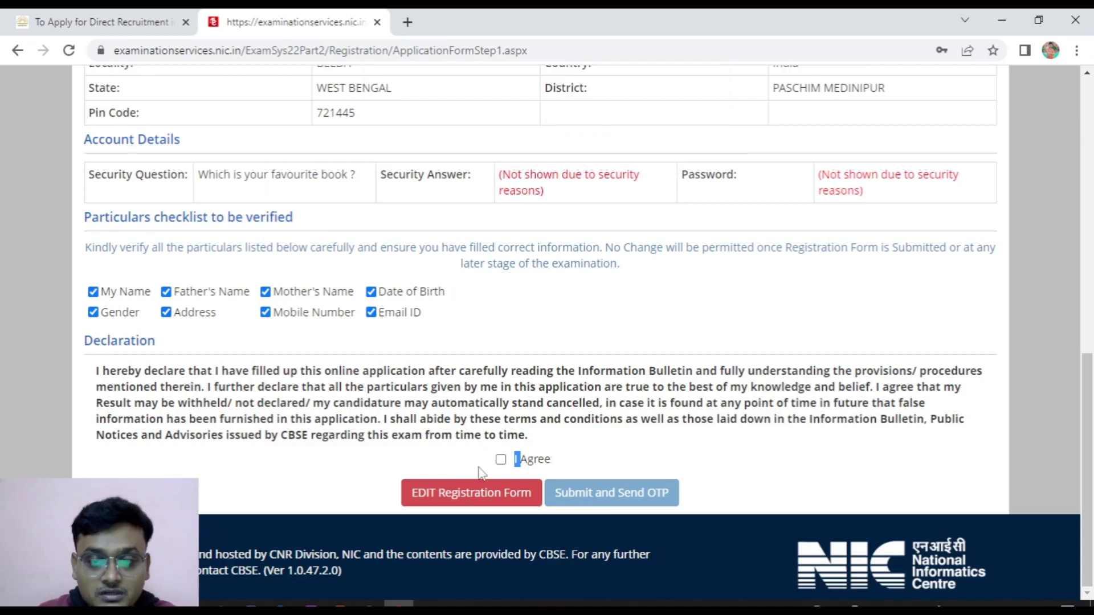
click(500, 460)
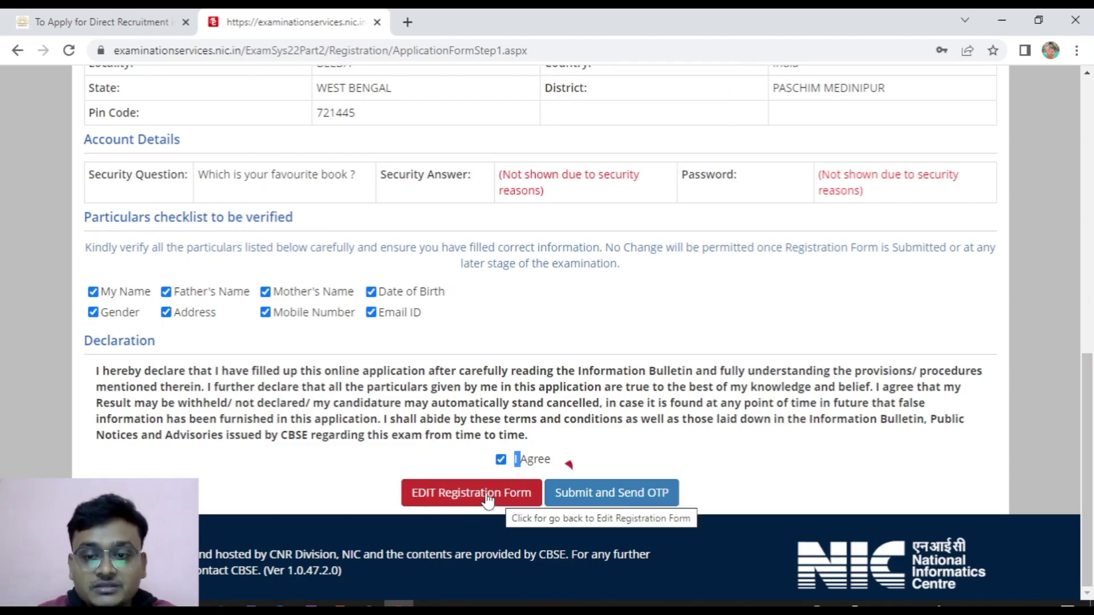
- Request the mobile OTP, confirm with Yes, enter the OTP and submit the registration form
click(592, 497)
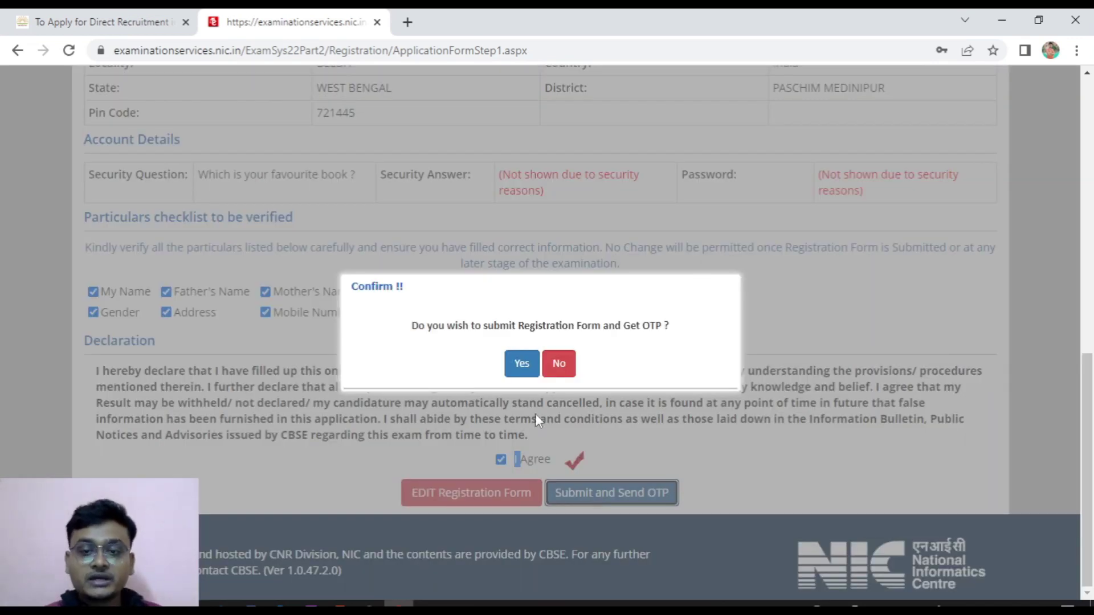
click(523, 366)
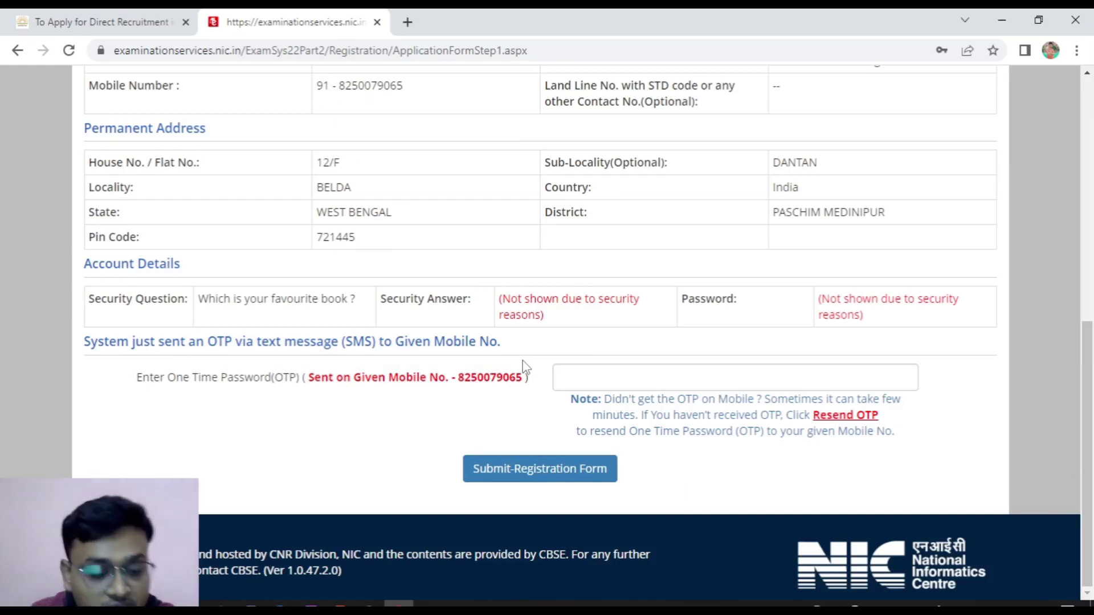
click(568, 374)
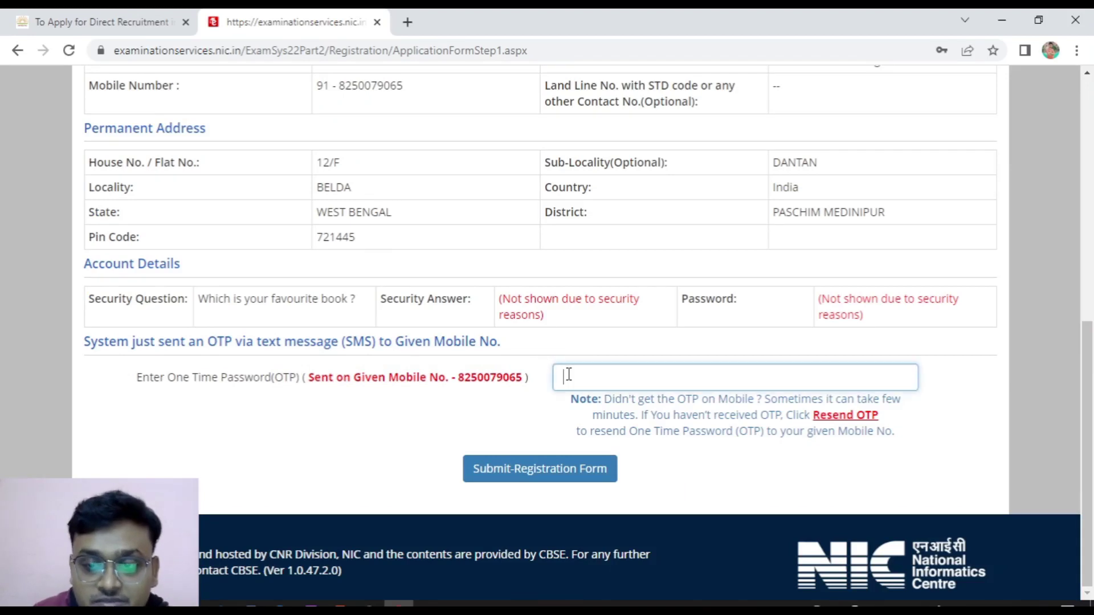
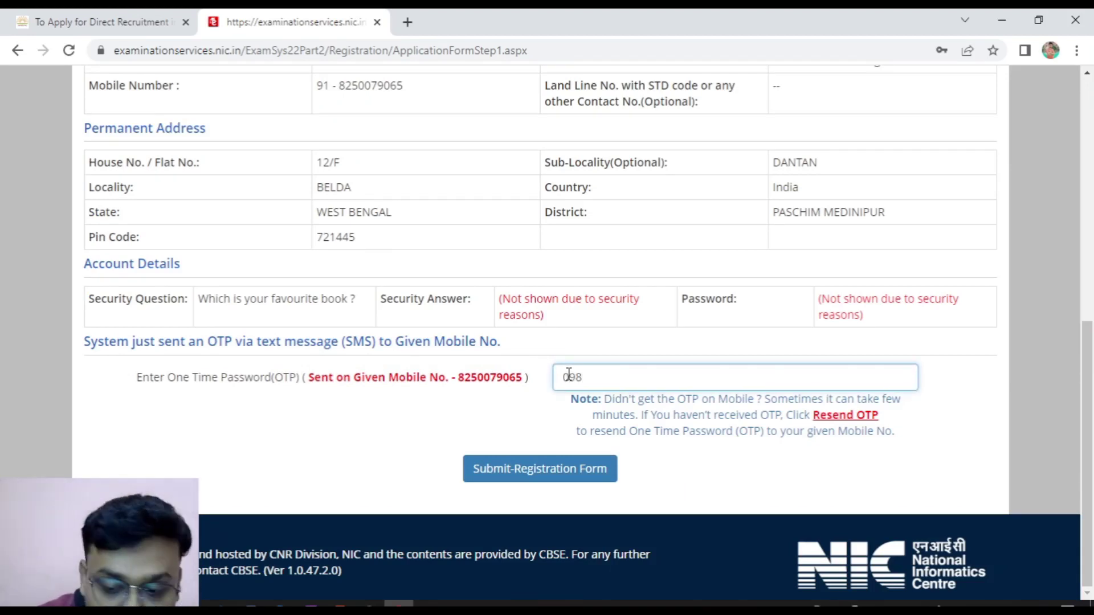
click(557, 476)
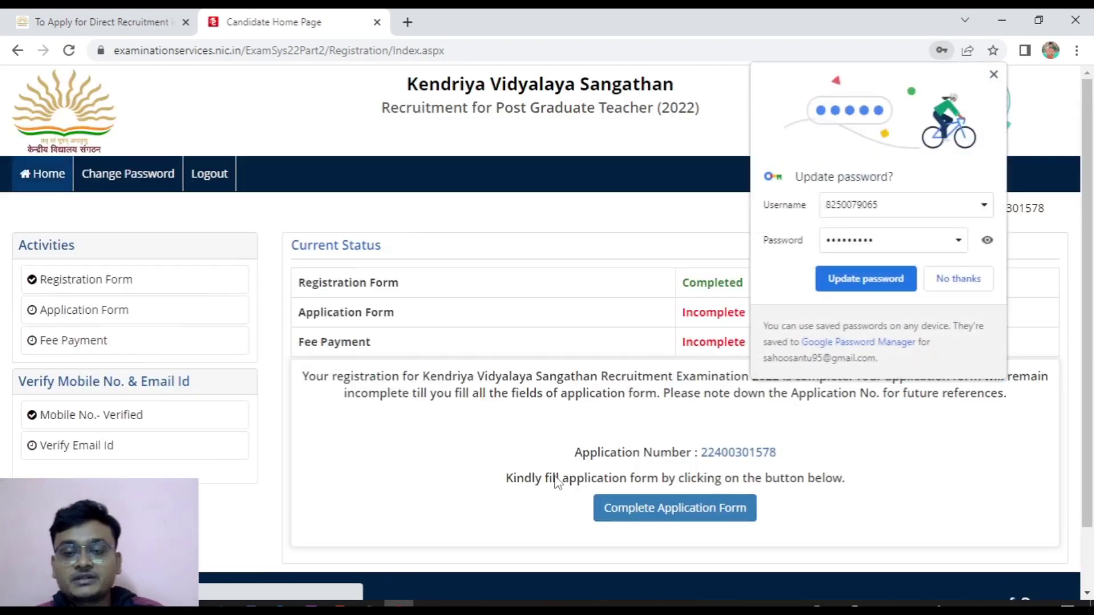
- Decline Chrome's password update and open the Complete Application Form steps page
click(969, 280)
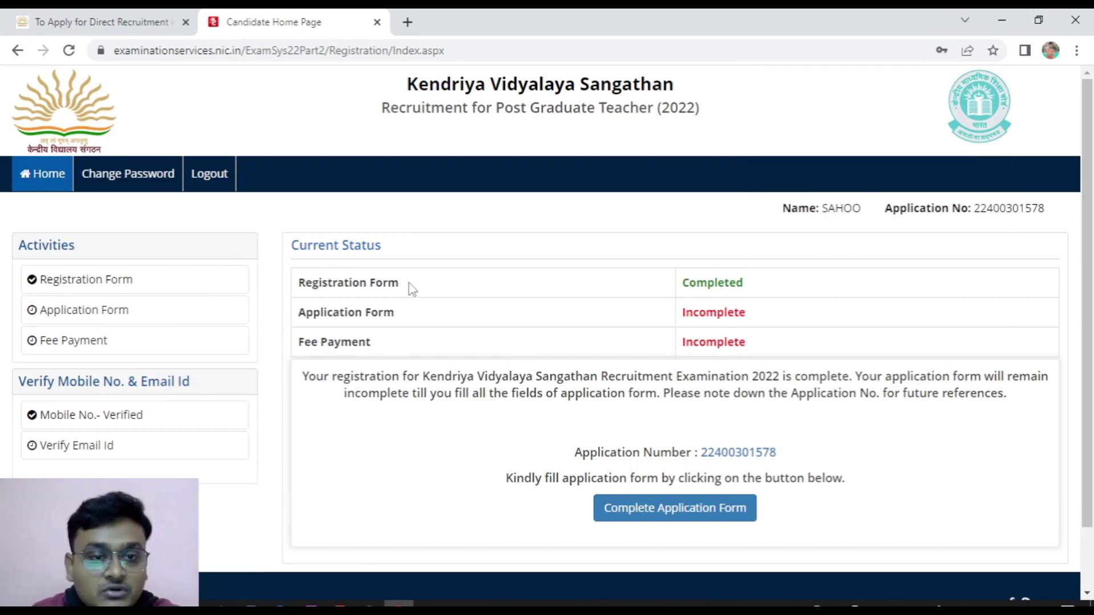
drag(410, 288, 394, 313)
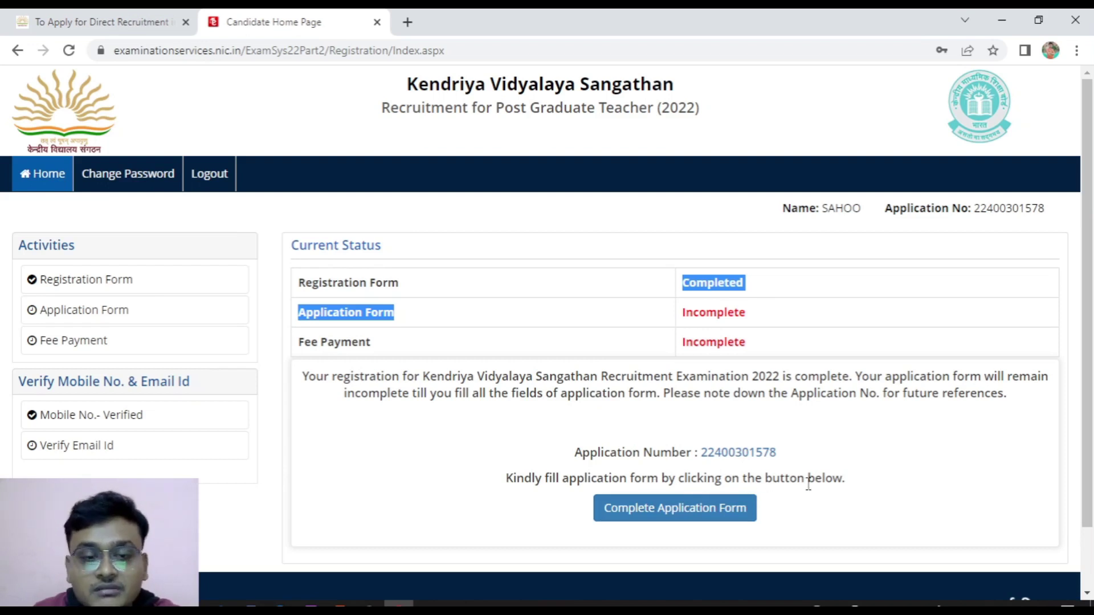
click(682, 519)
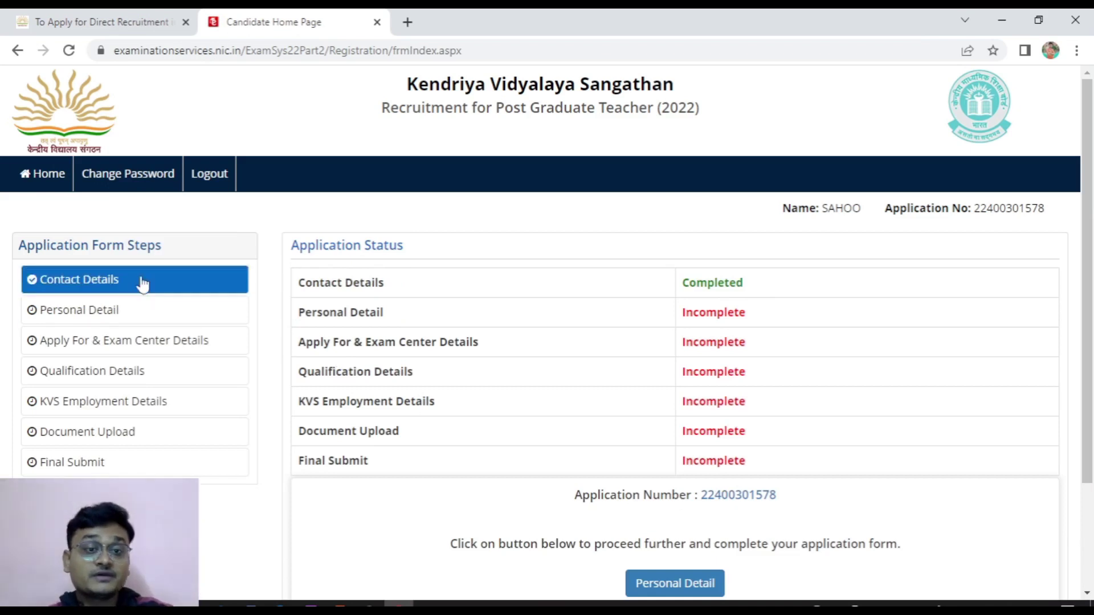
- Go to the Personal Detail step and set nationality to Indian
click(120, 309)
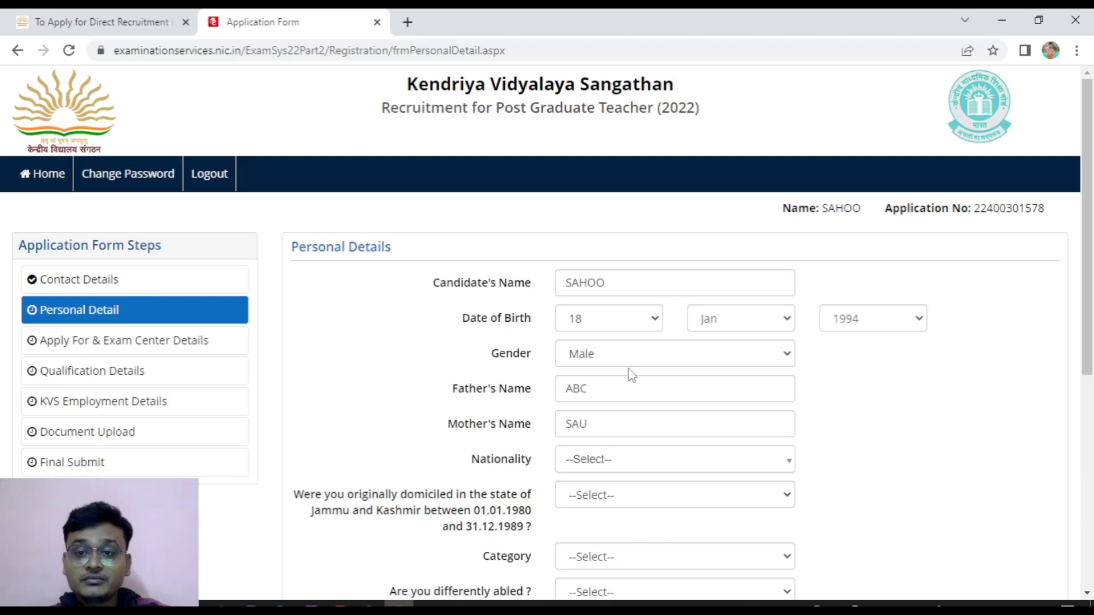
click(671, 474)
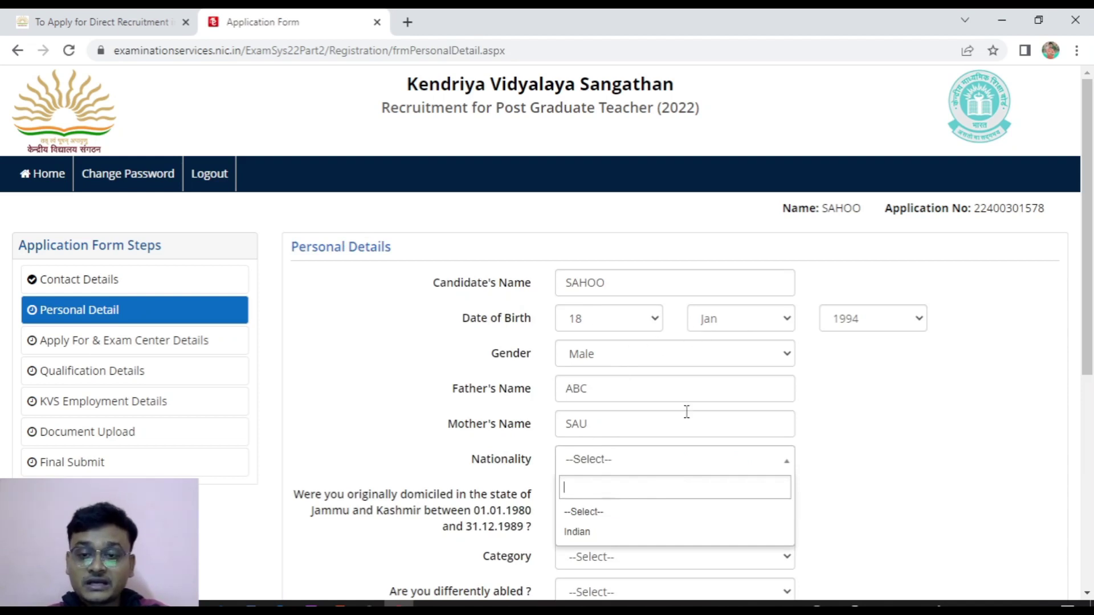
click(579, 531)
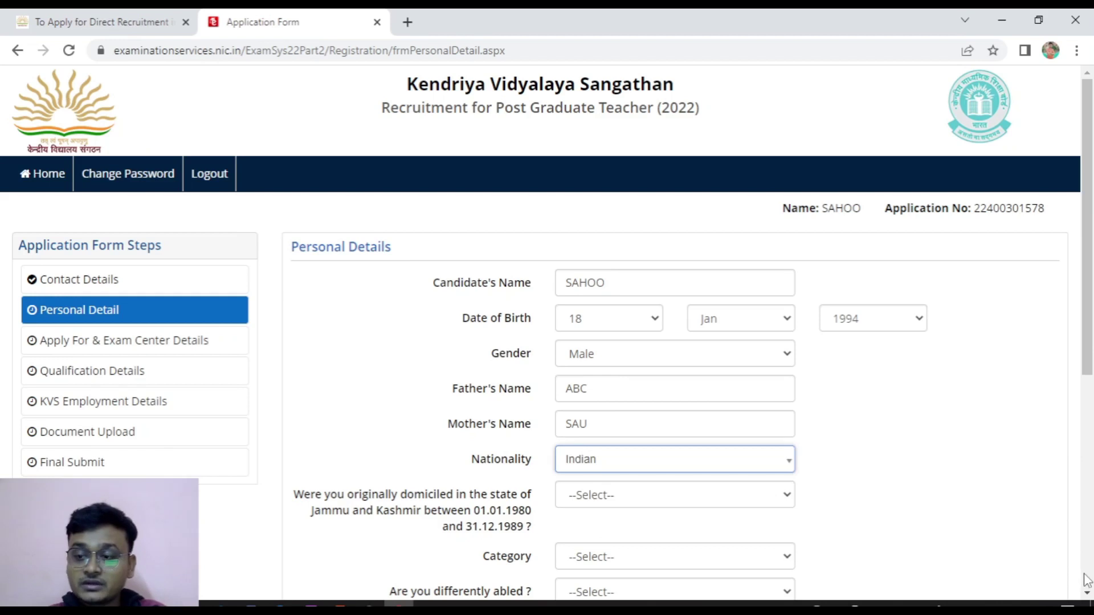
click(1087, 593)
click(1087, 594)
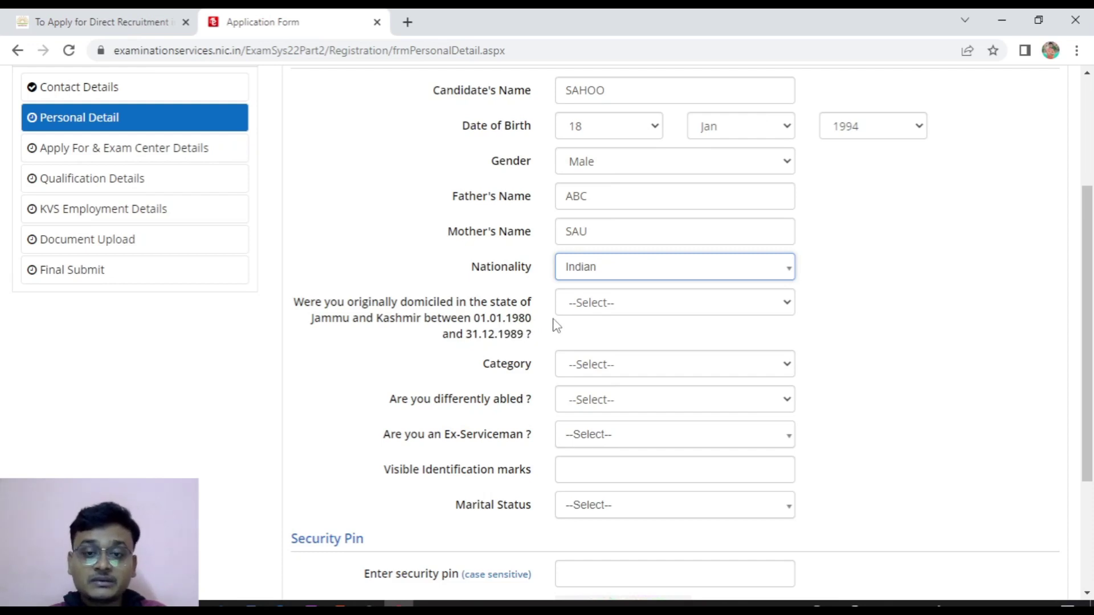
- Answer No to J&K domicile, choose category Unreserved, and answer No to differently abled and ex-serviceman
click(614, 308)
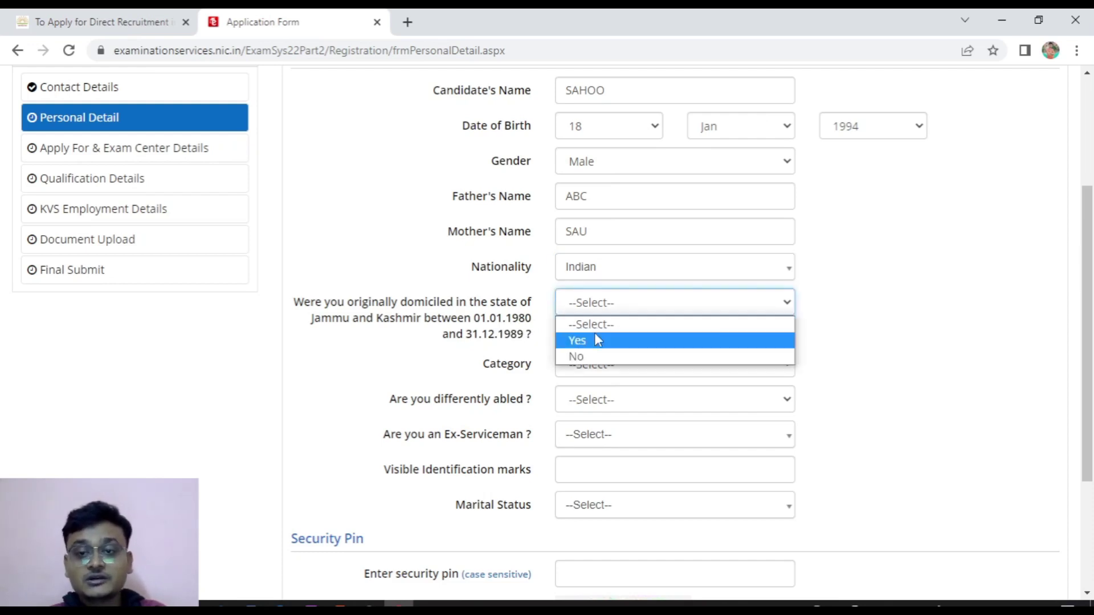
click(587, 356)
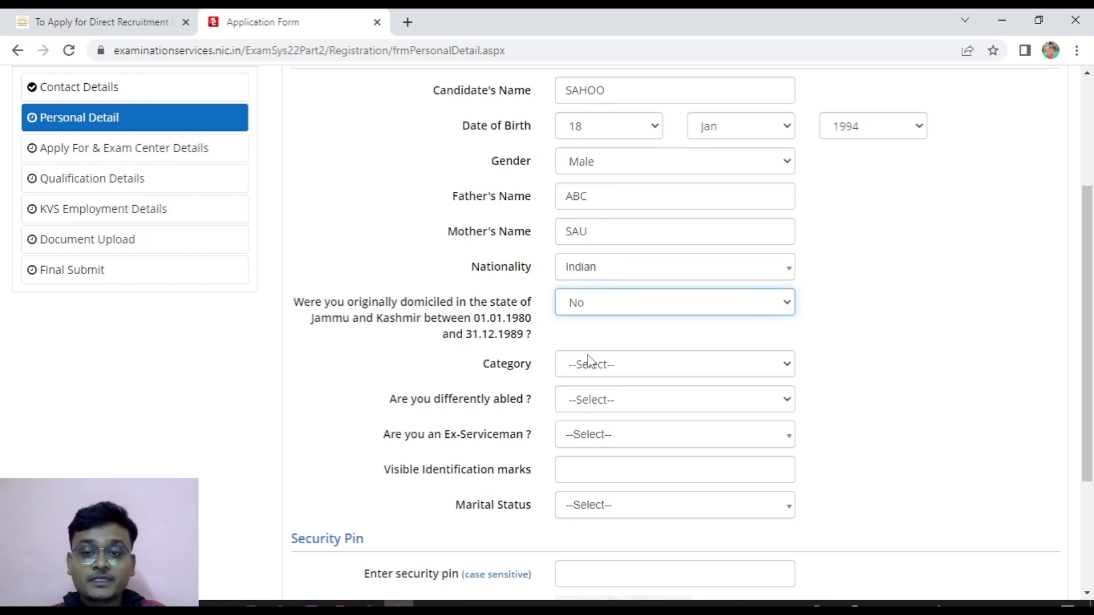
click(590, 364)
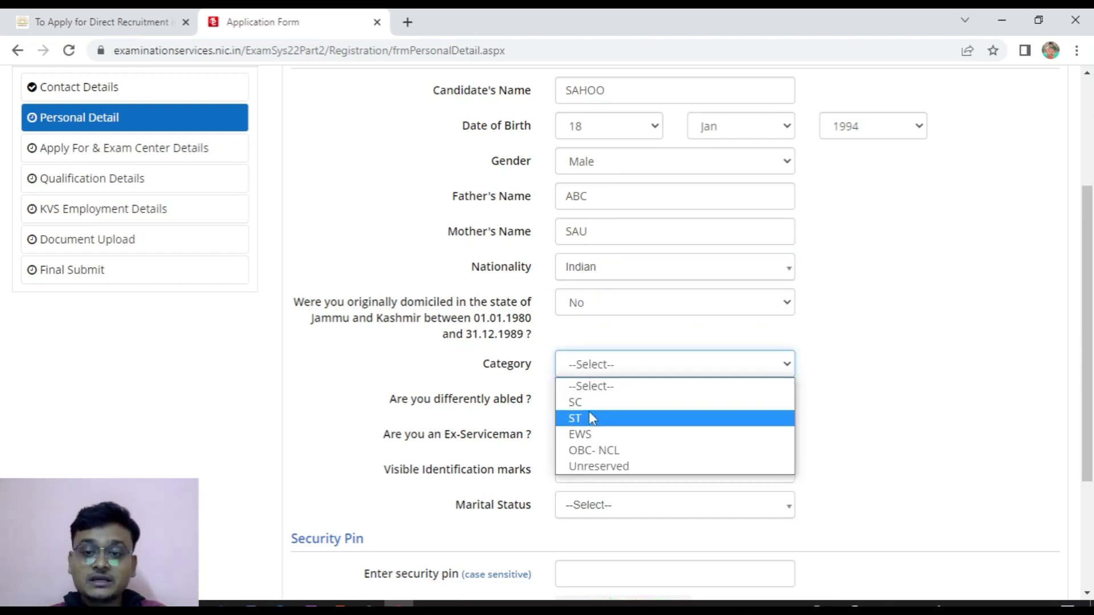
click(600, 467)
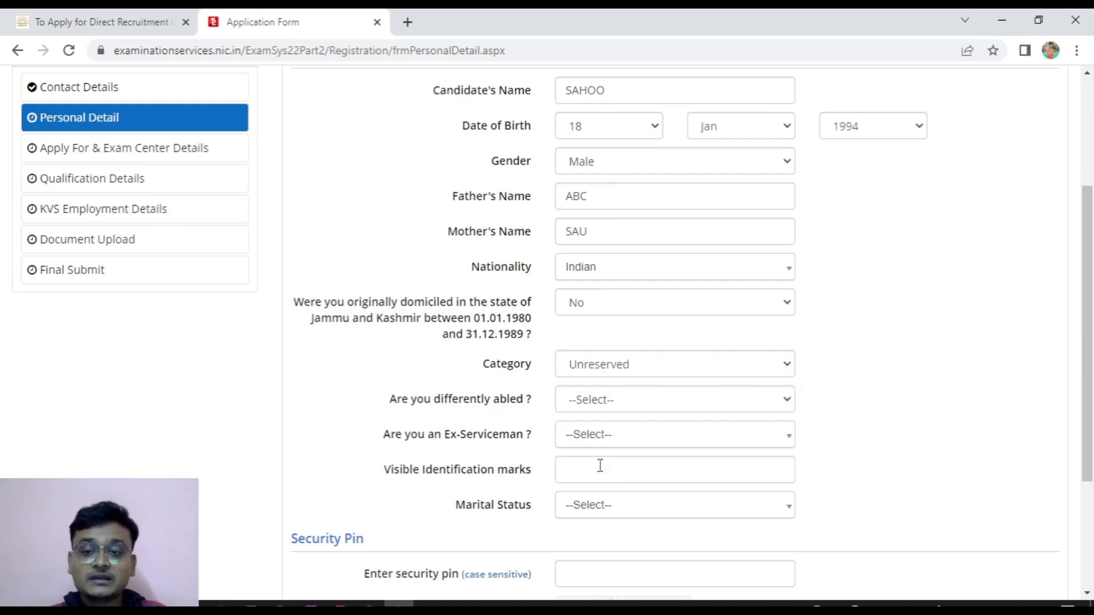
click(596, 408)
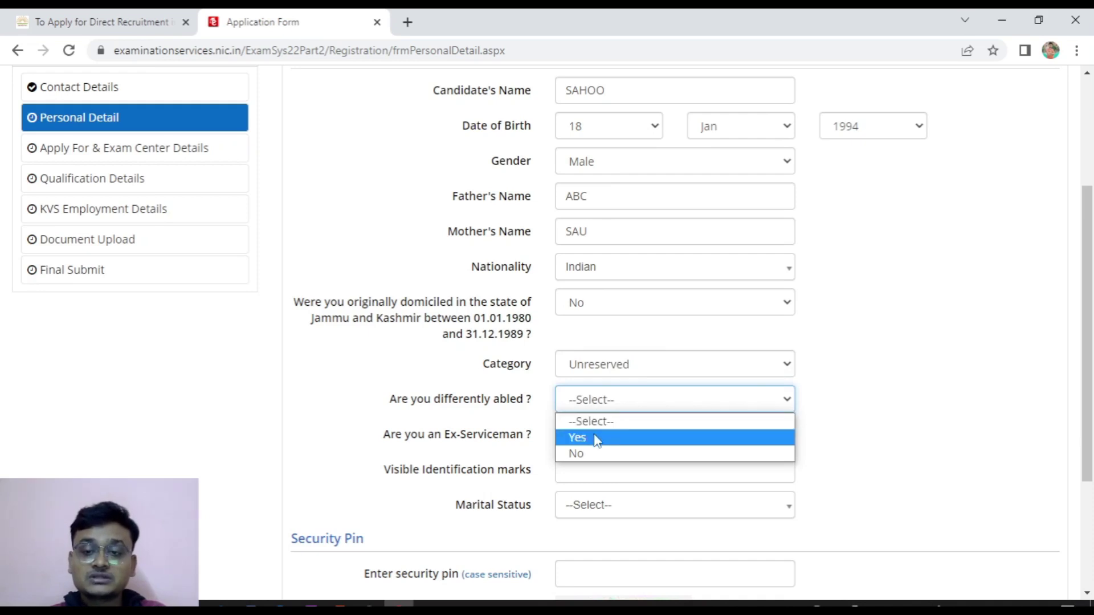
click(587, 453)
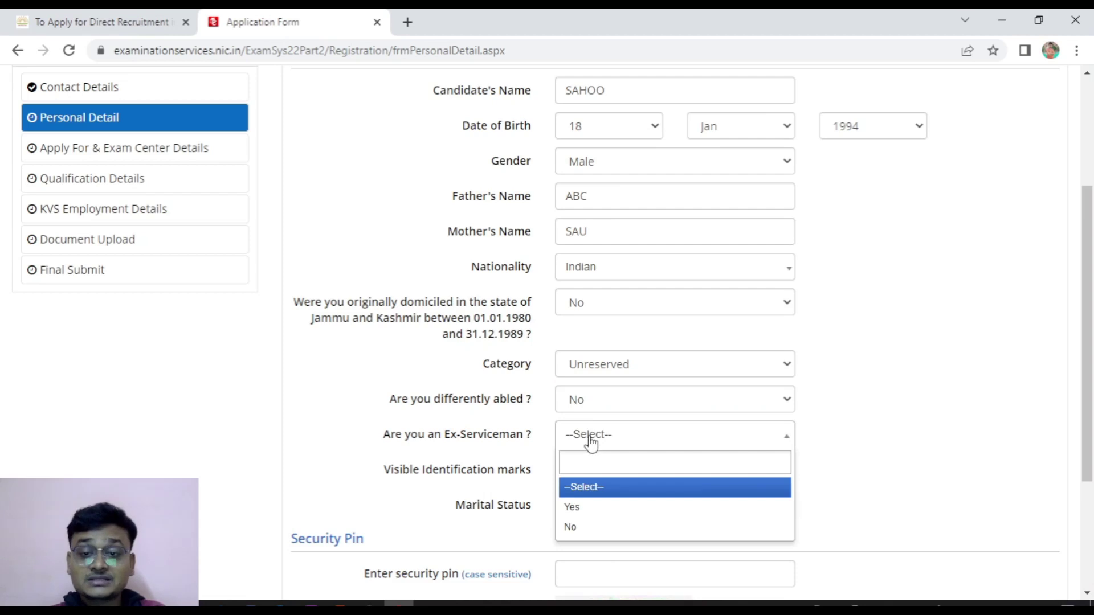
click(582, 527)
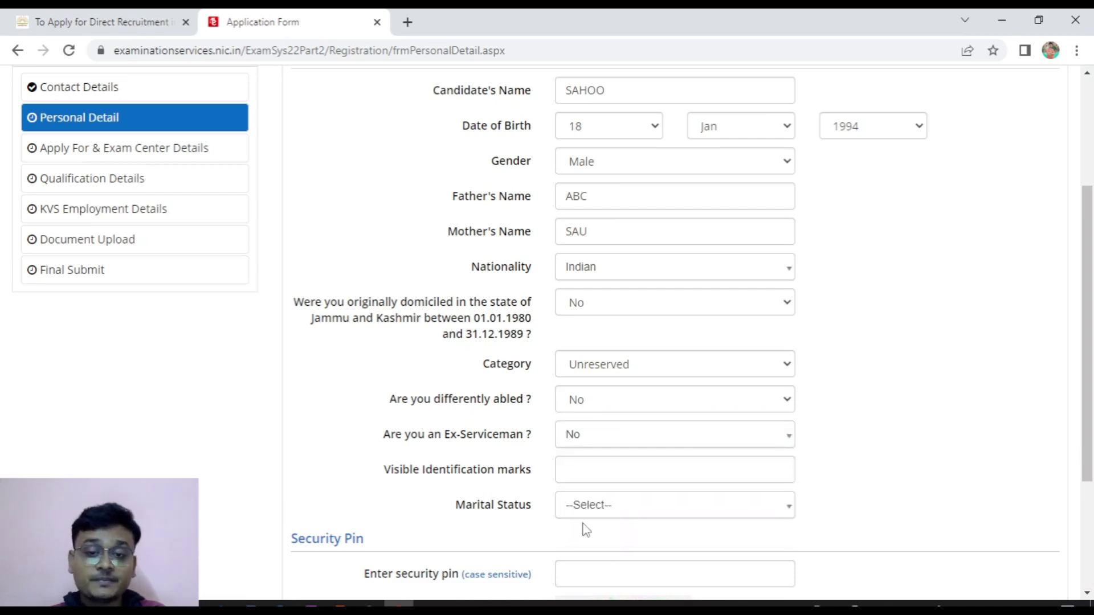
- Enter identification mark 'CUT MARK ON LEFT EYEBROW' and set marital status to Married
click(607, 477)
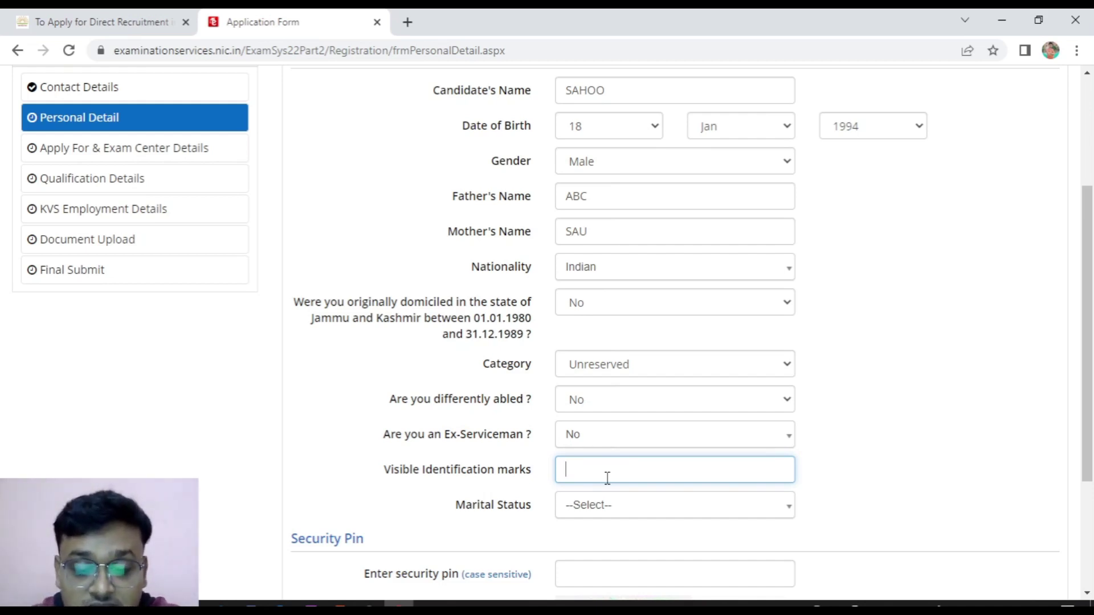
text(LE)
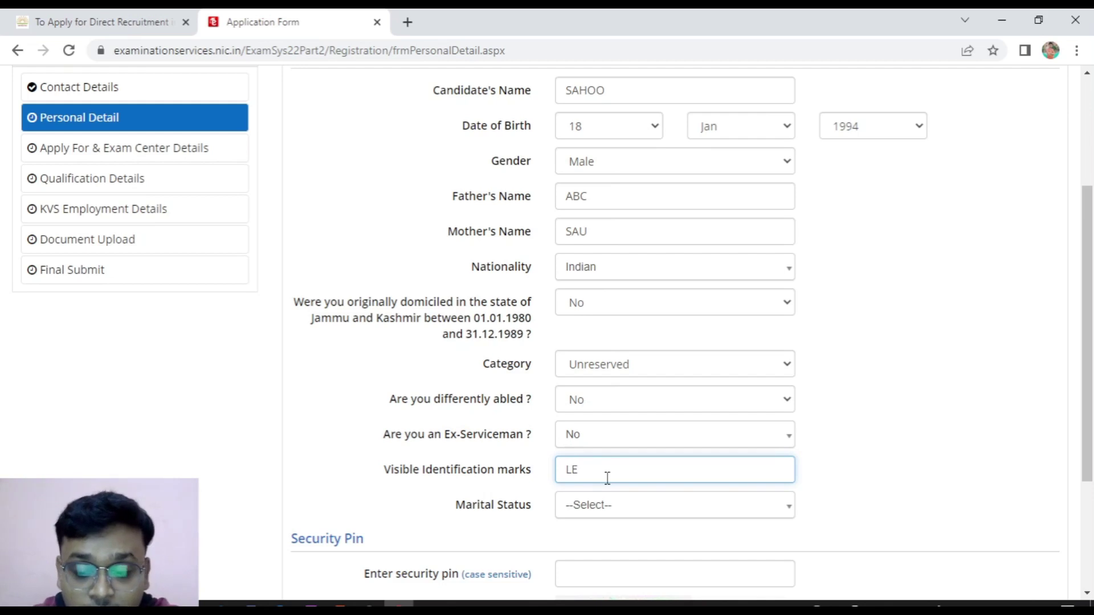
text(C)
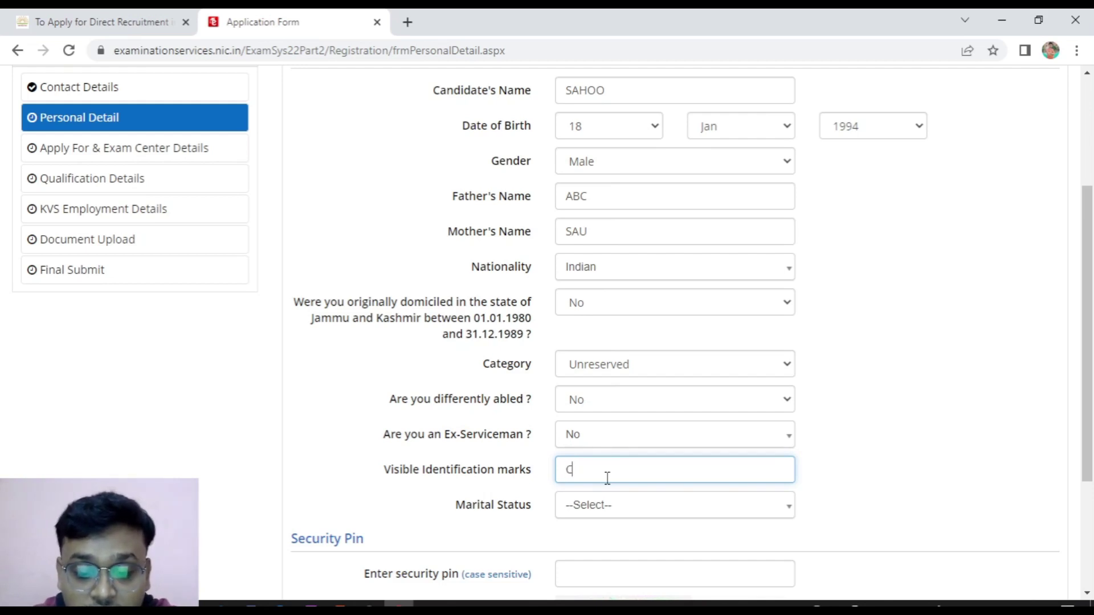
text(UT MA)
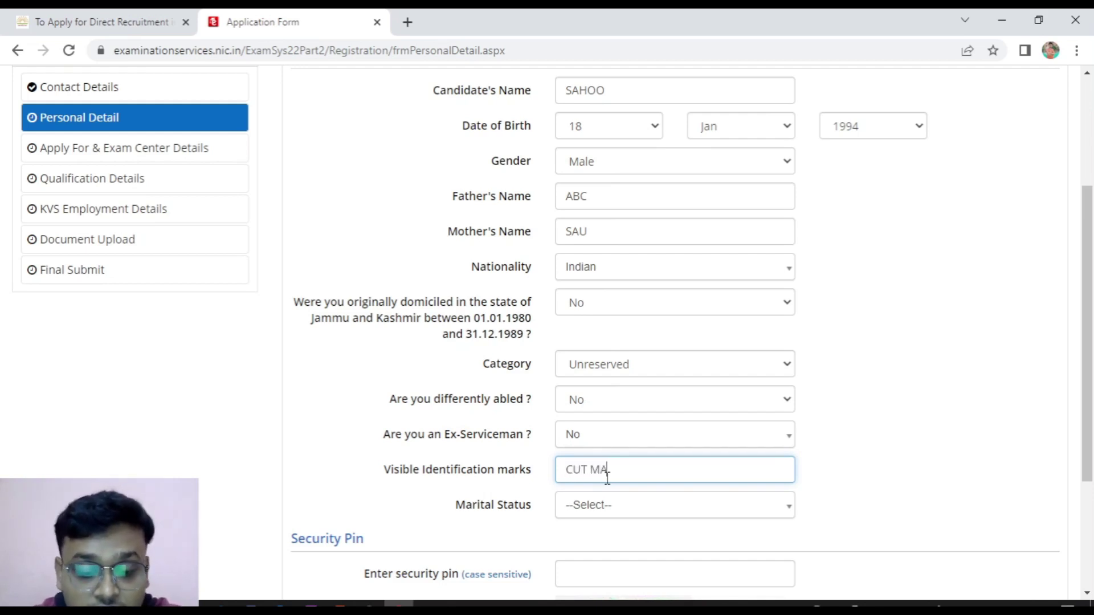
text(RK ON LEFT E)
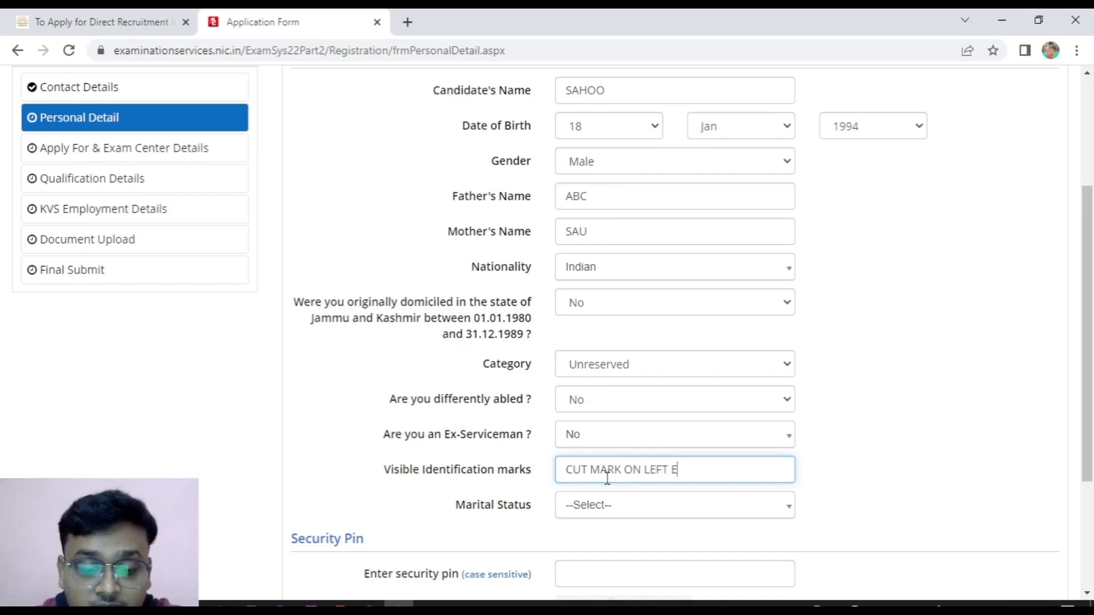
text(YEBRO)
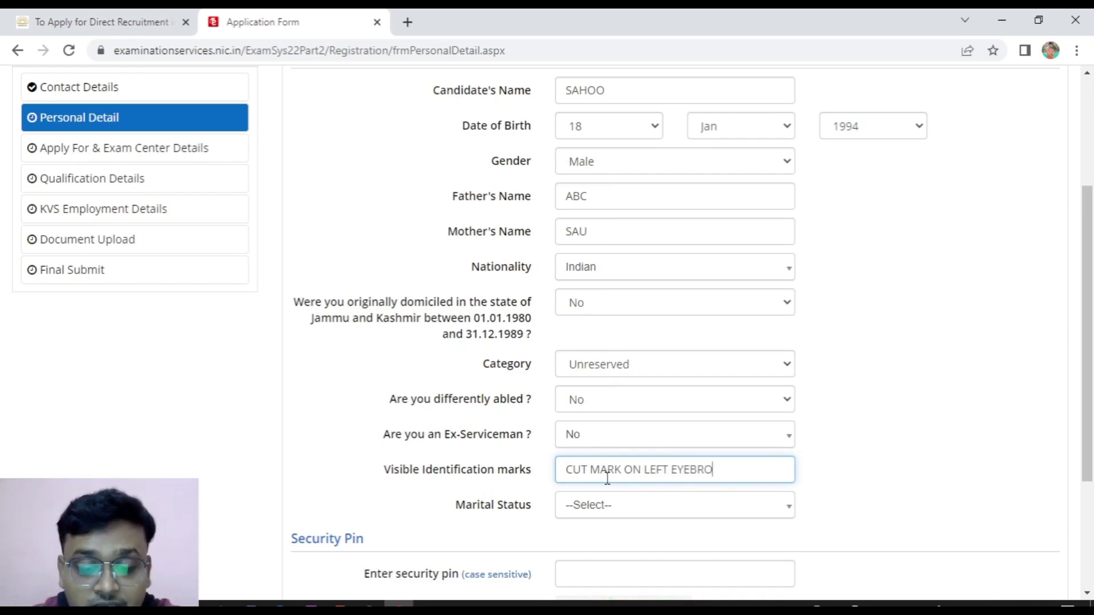
text(W)
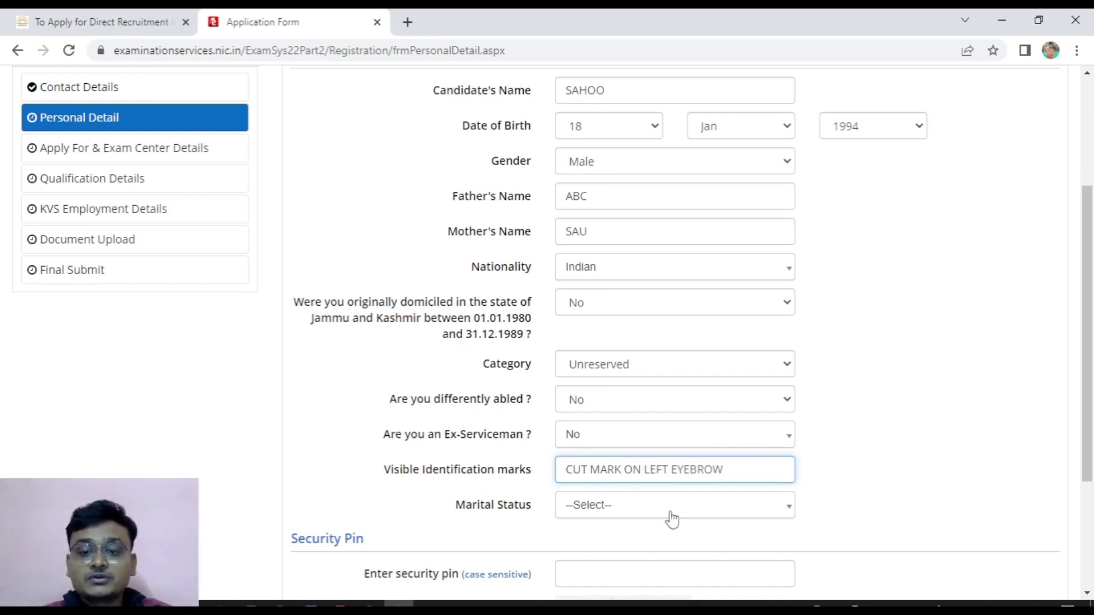
click(671, 519)
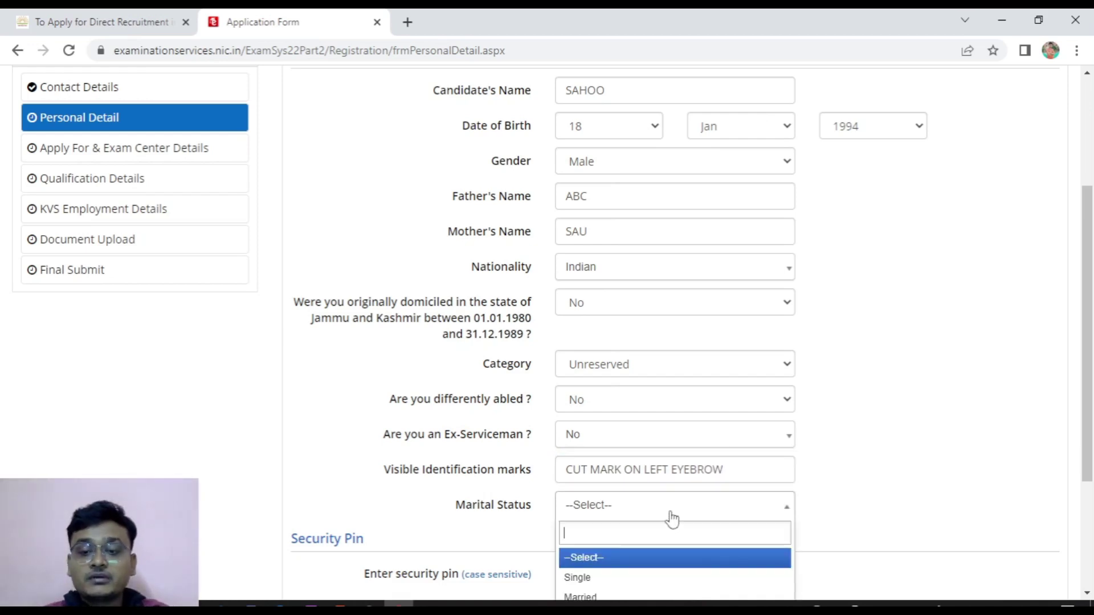
click(620, 596)
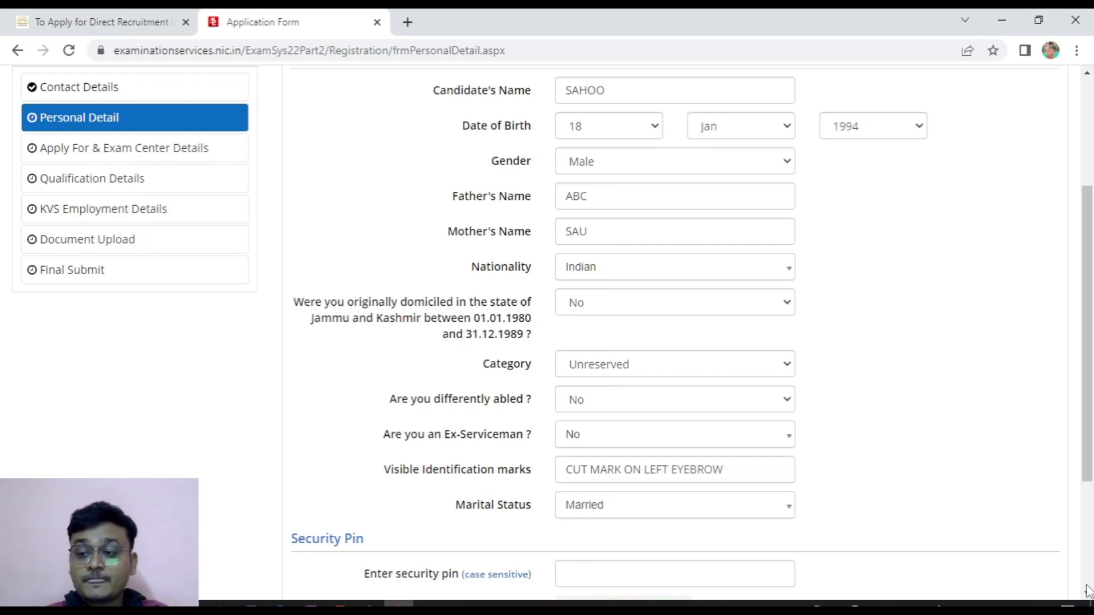
click(1087, 593)
scroll(709, 420, down, 2)
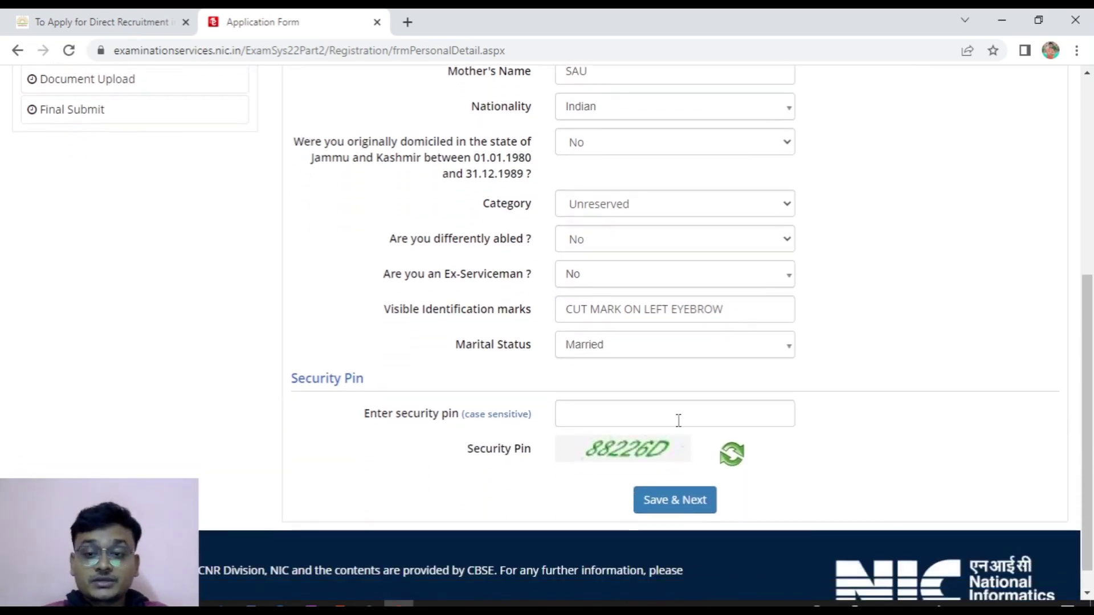
- Enter the displayed security pin, then save and confirm the Personal Detail section
click(678, 421)
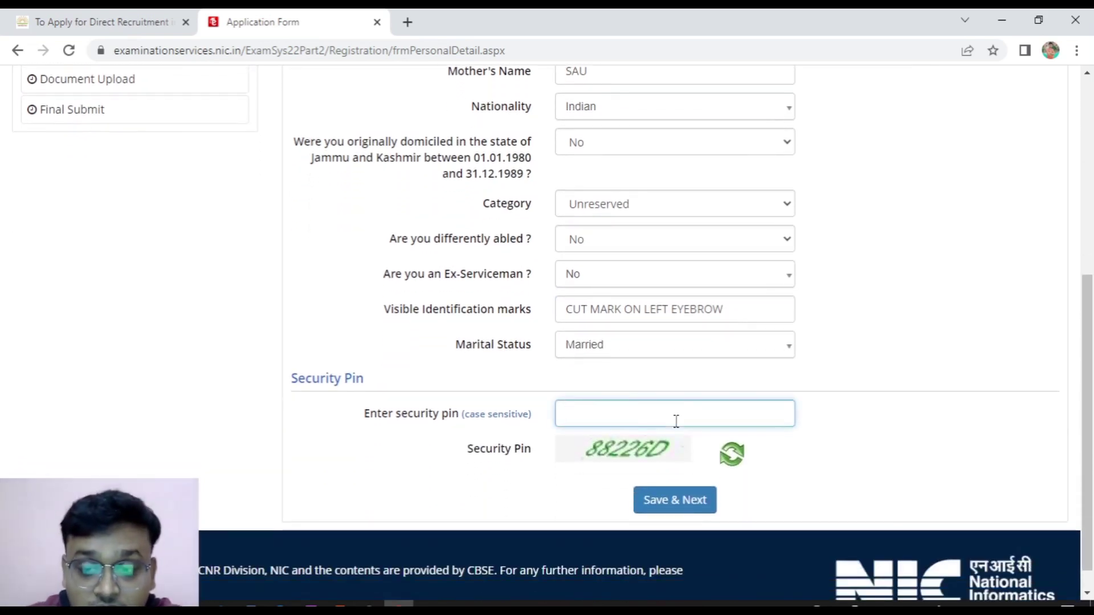
text(88226D)
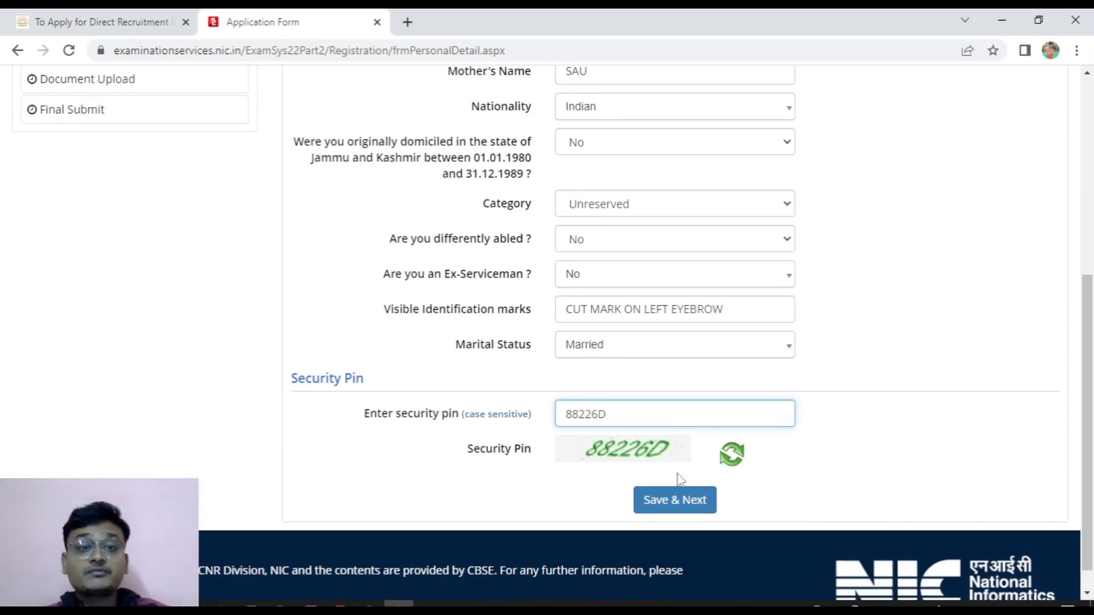
click(679, 500)
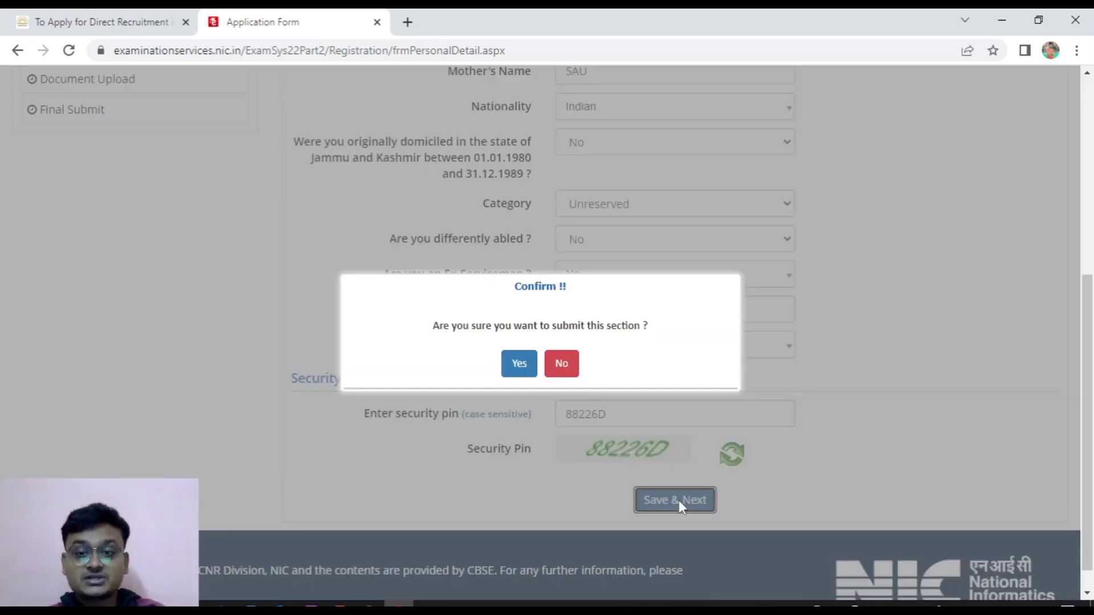
click(519, 364)
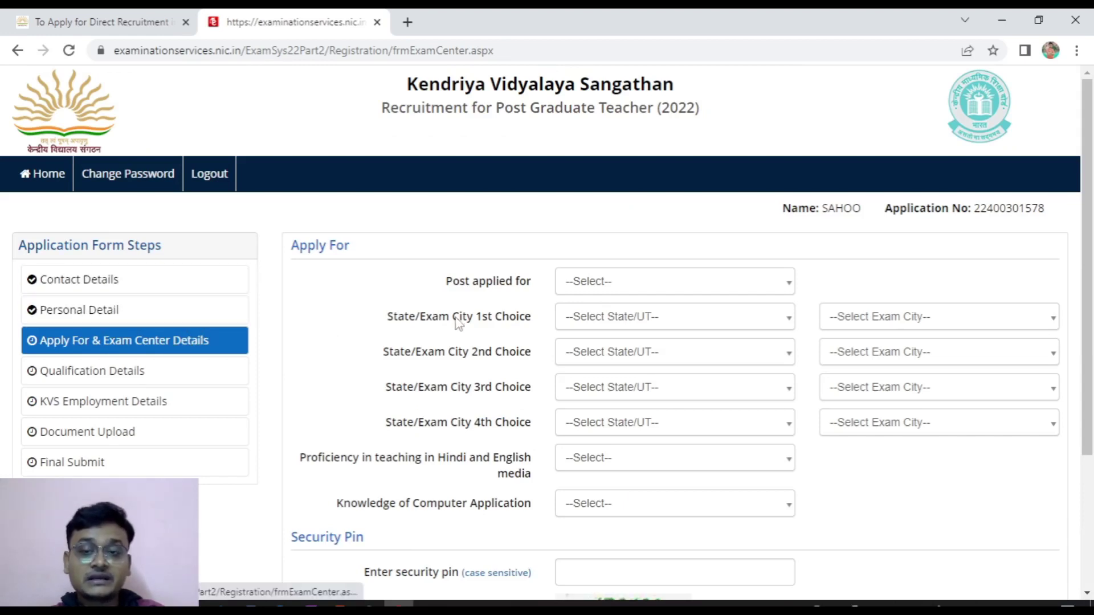
- Apply for Post Graduate Teacher (English) with first exam choice WEST BENGAL, KOLKATA
click(633, 292)
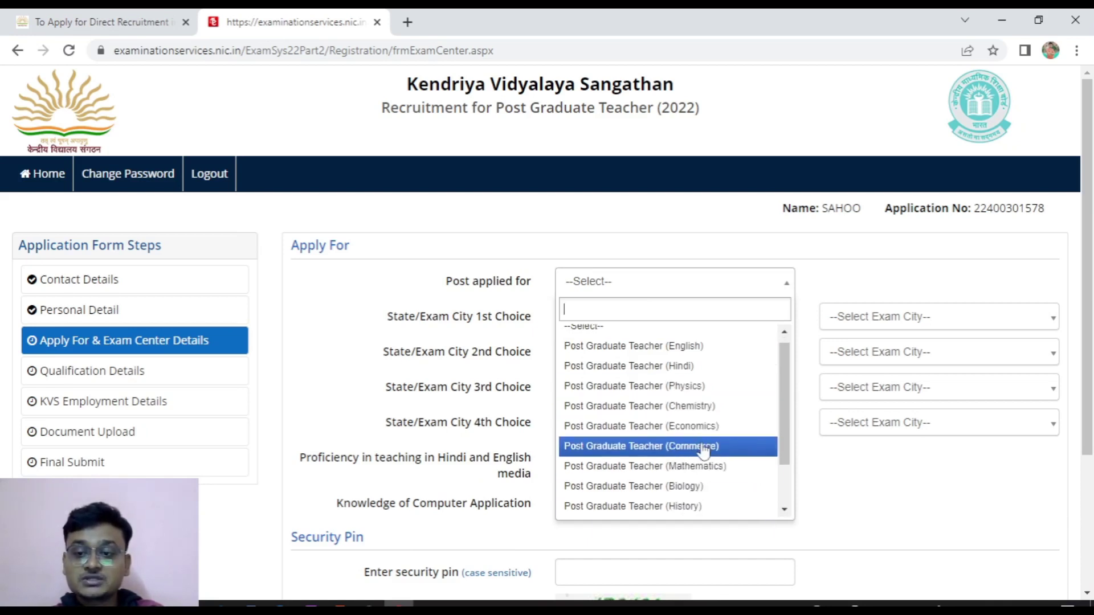
click(652, 347)
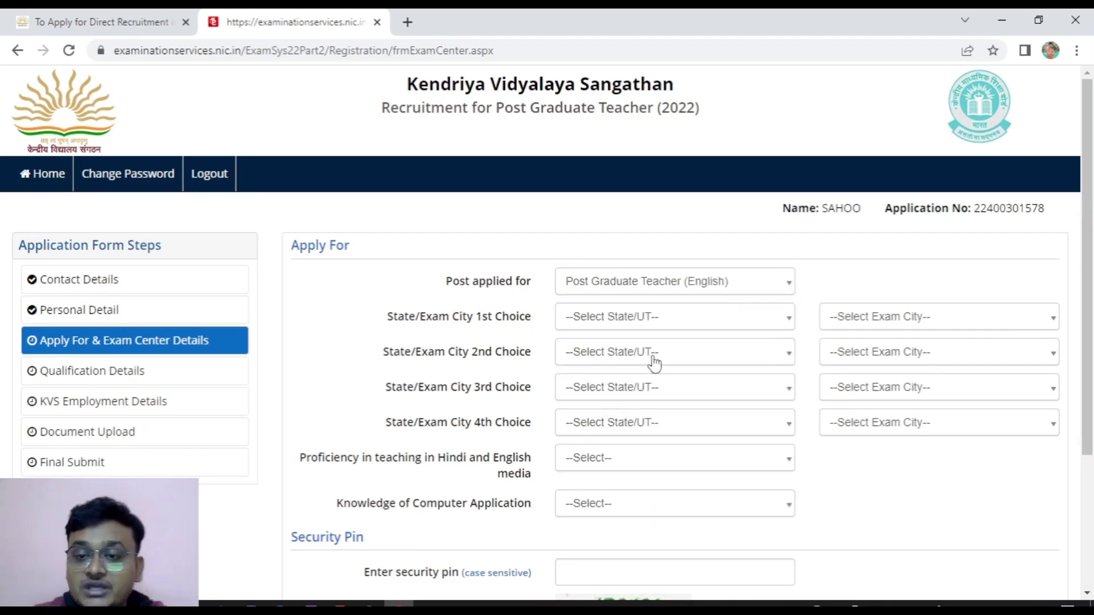
click(662, 325)
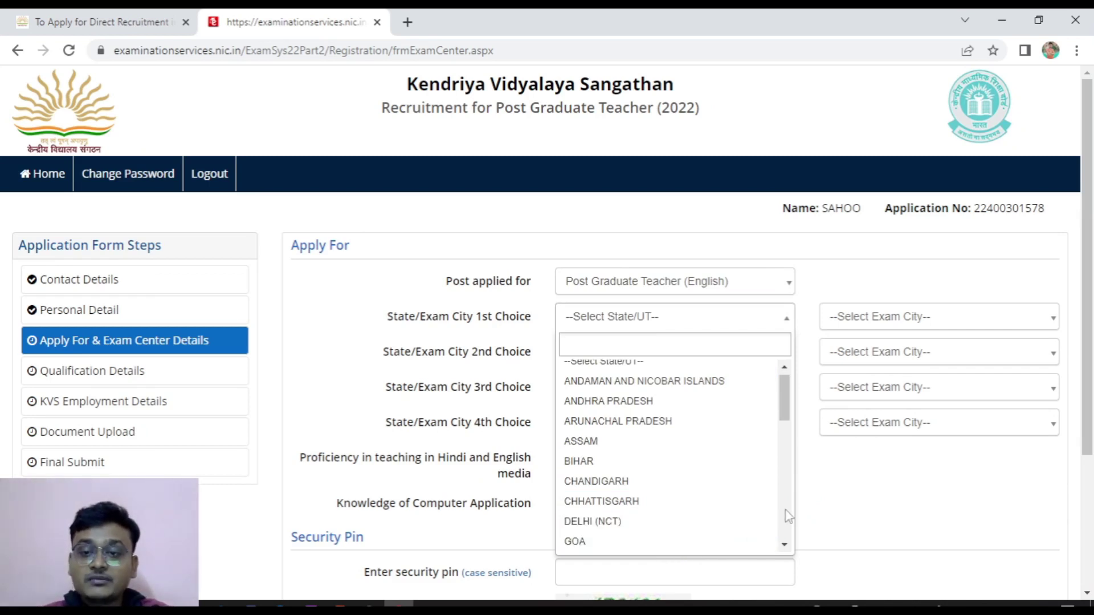
scroll(784, 513, down, 6)
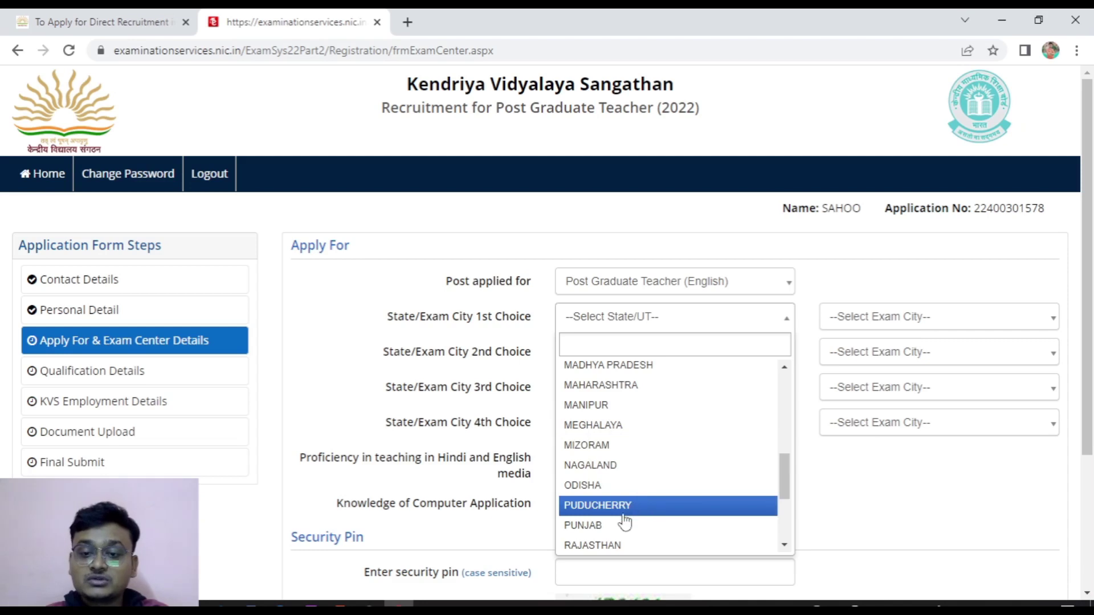
click(772, 533)
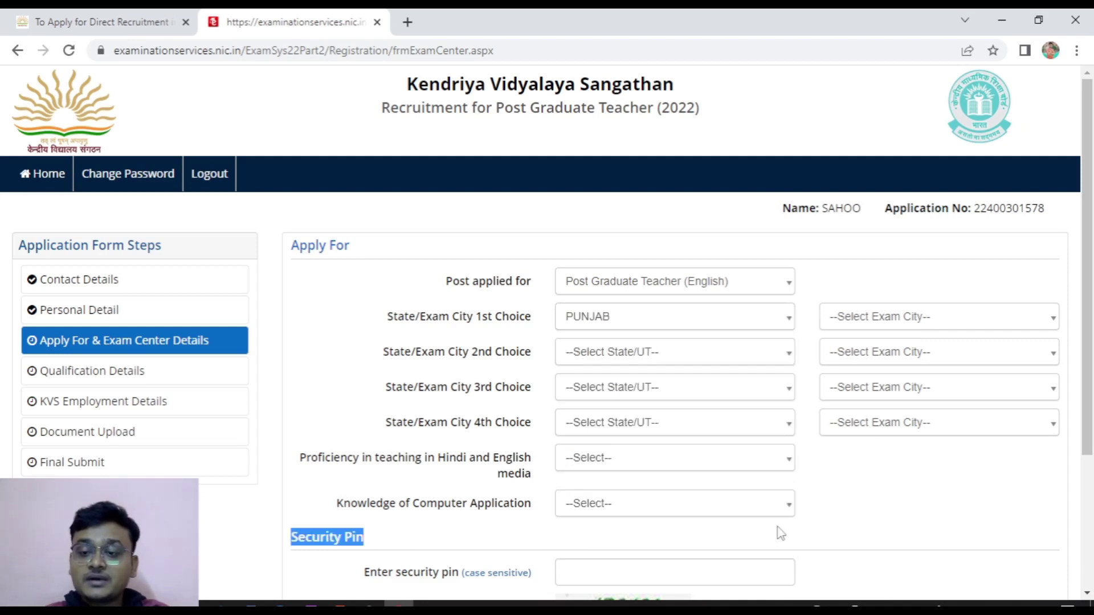
click(667, 323)
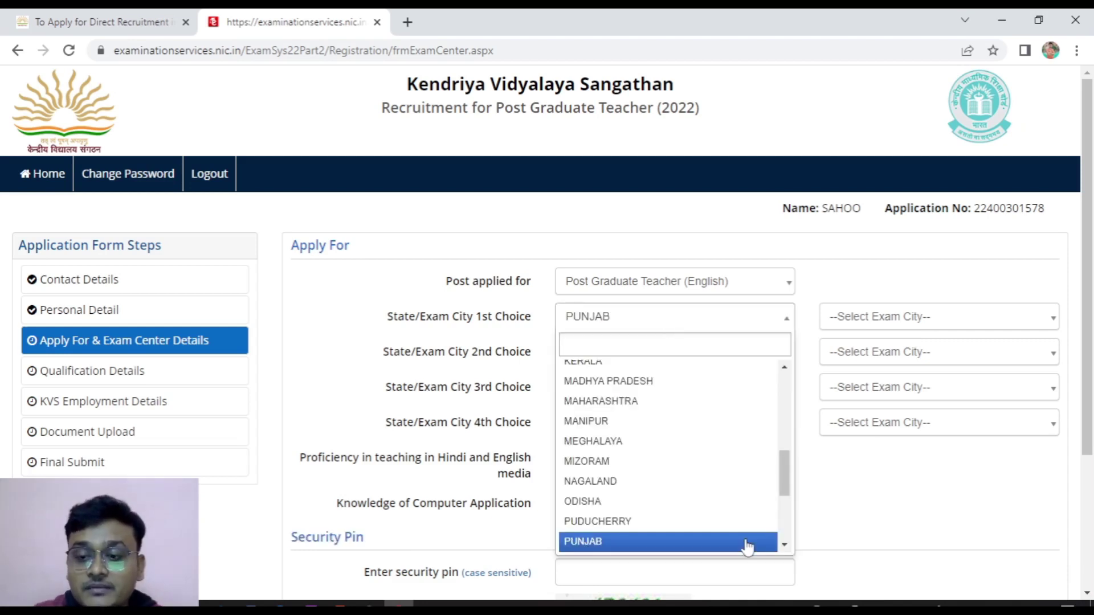
scroll(783, 537, down, 3)
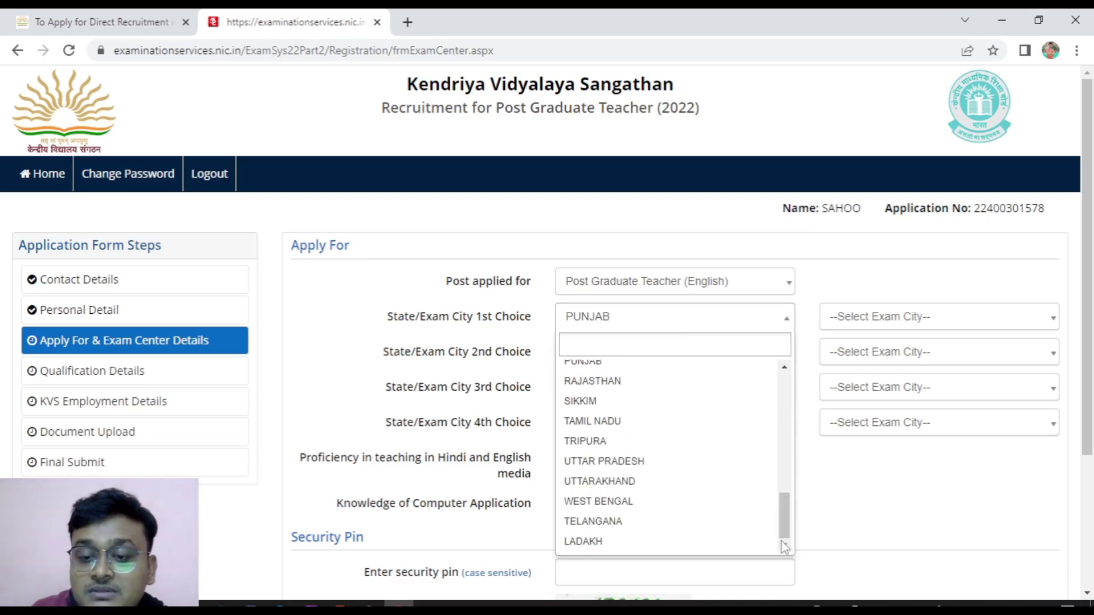
click(622, 502)
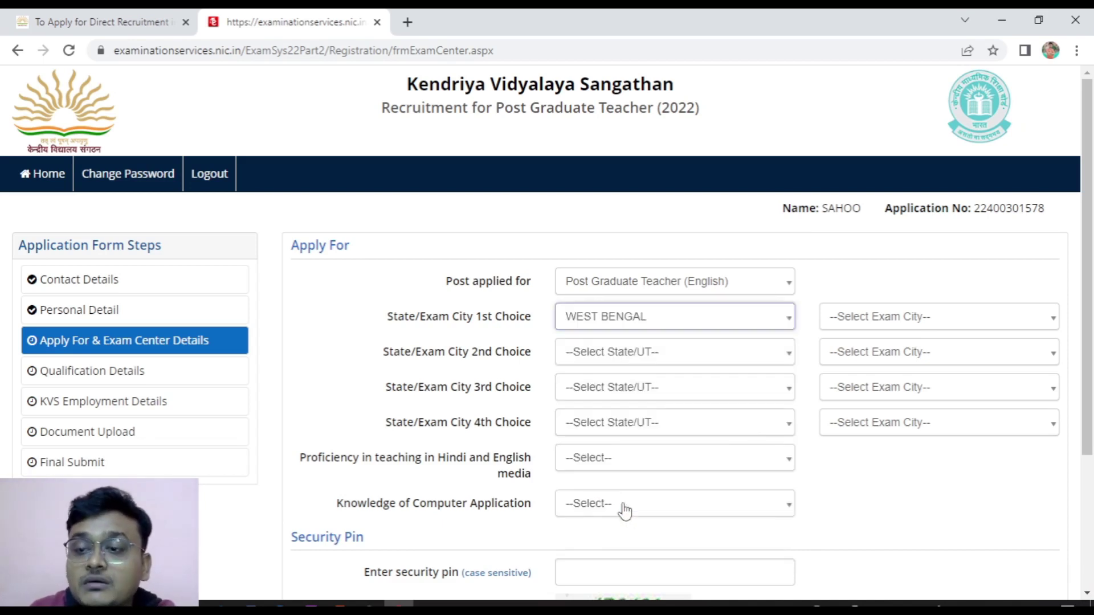
click(925, 329)
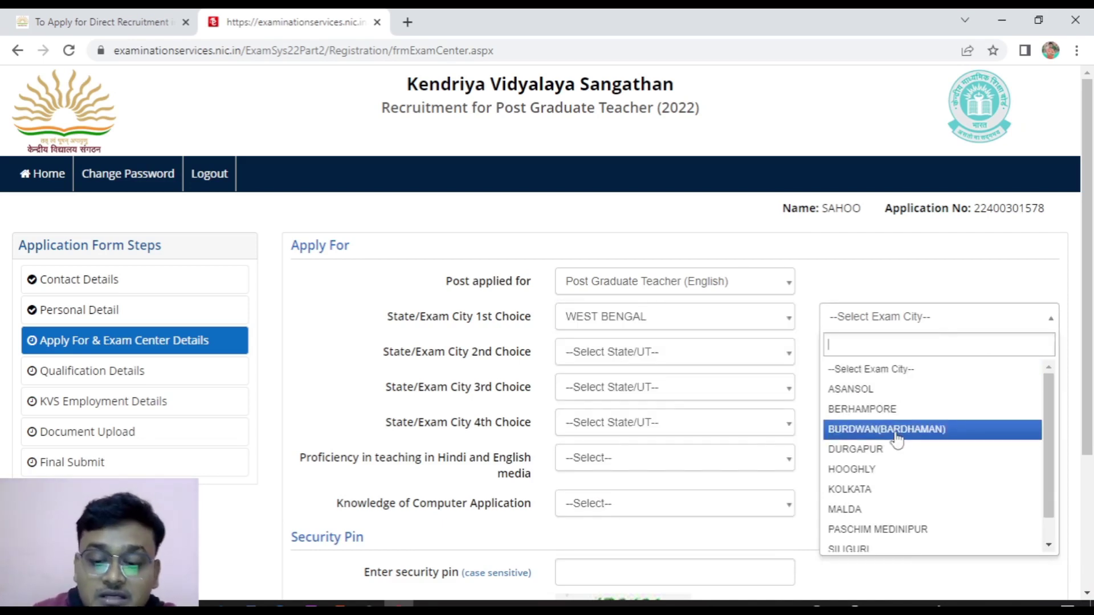
text(KOL)
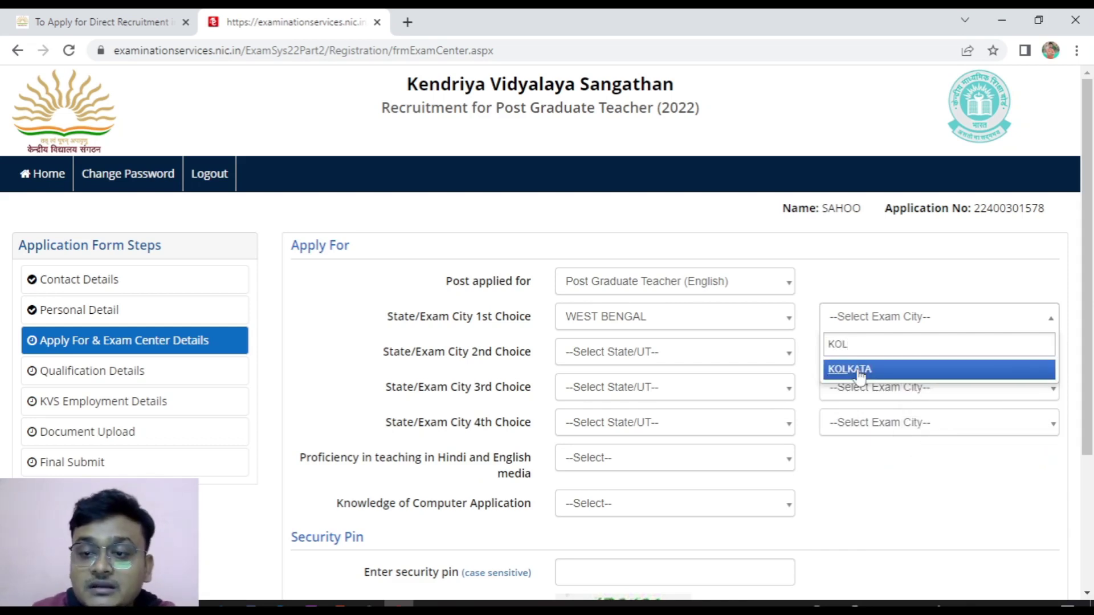
click(859, 370)
click(775, 359)
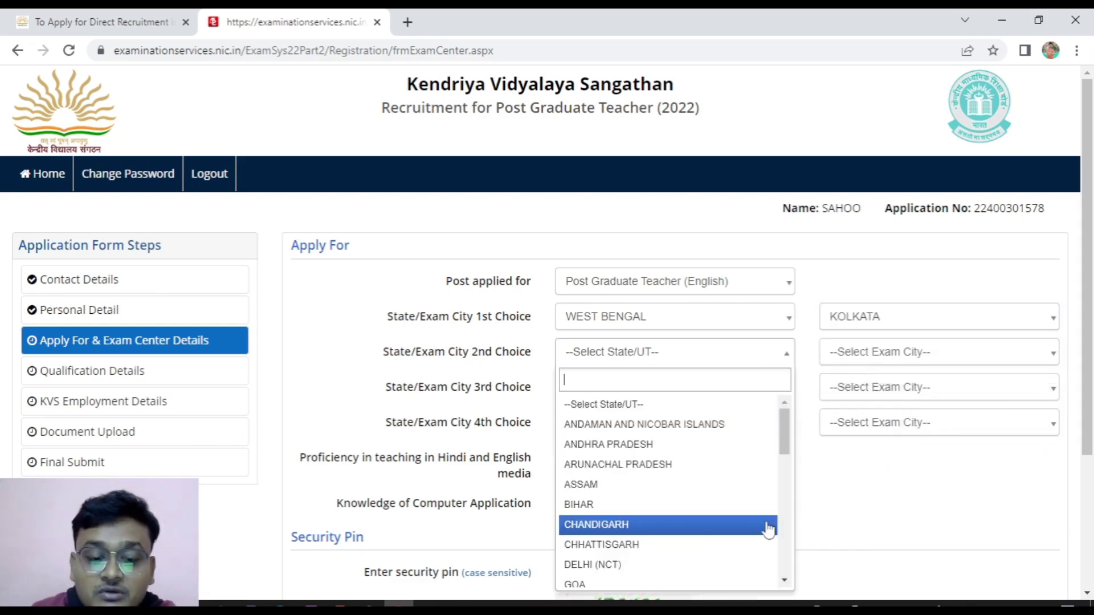
- Set the 2nd exam centre choice to WEST BENGAL, DURGAPUR
text(WEST)
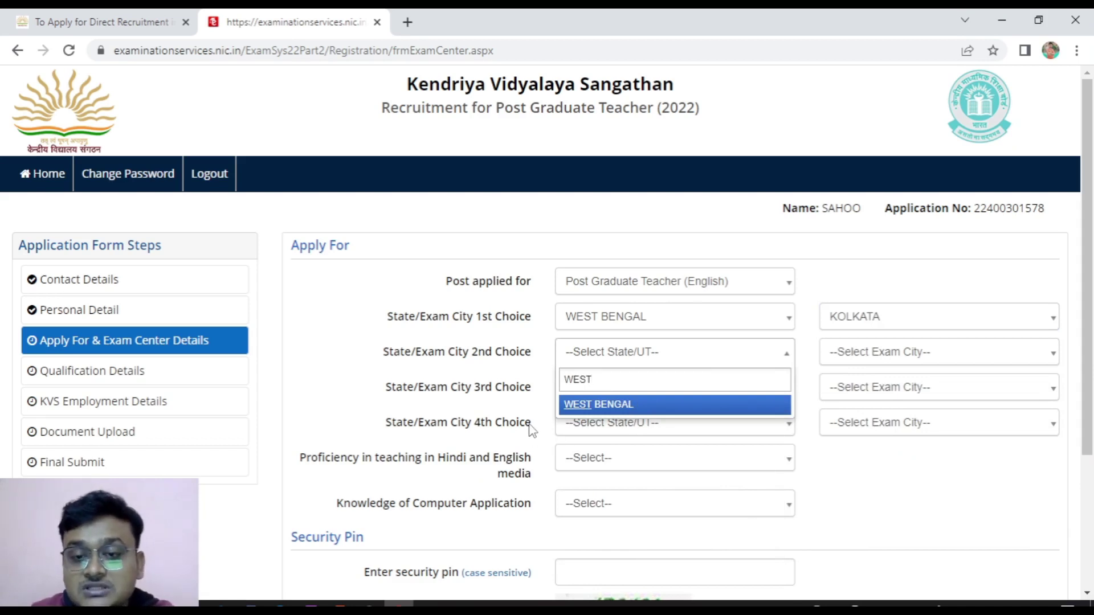
click(590, 406)
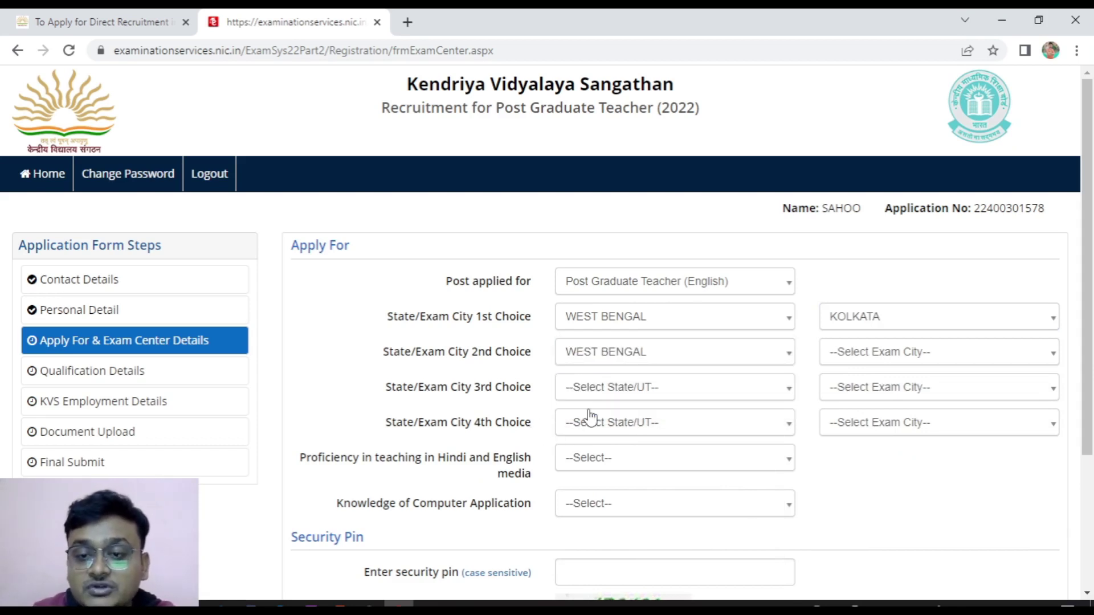
click(880, 360)
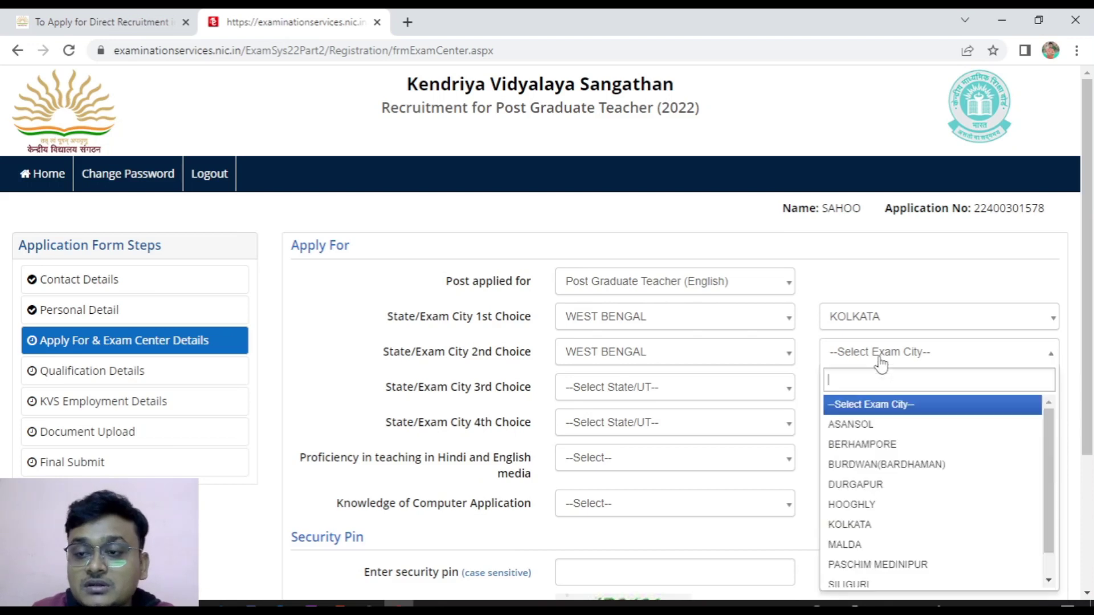
click(906, 524)
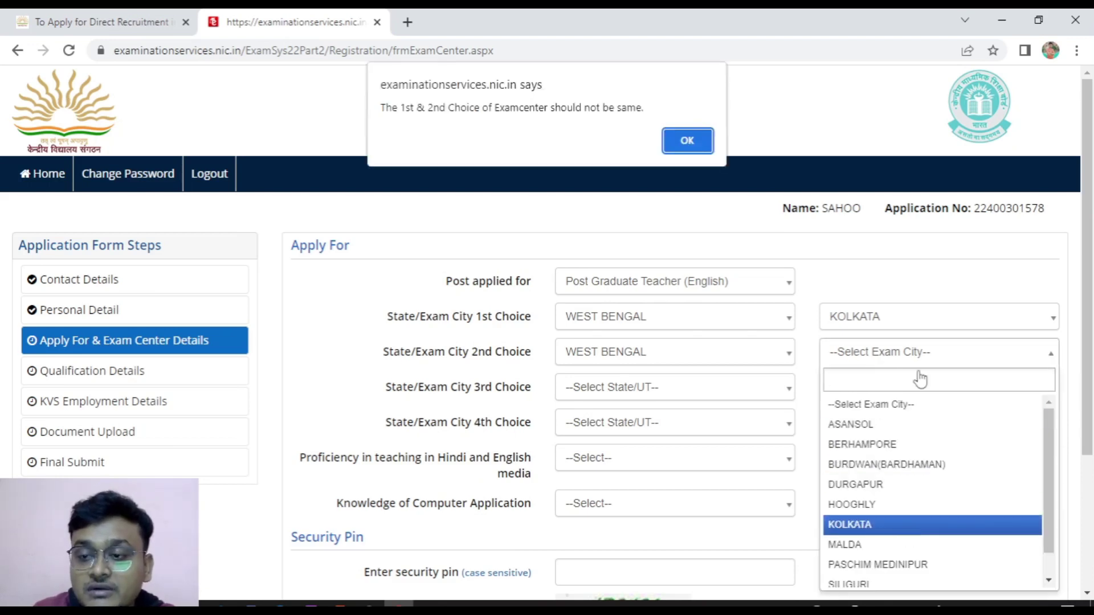
click(690, 142)
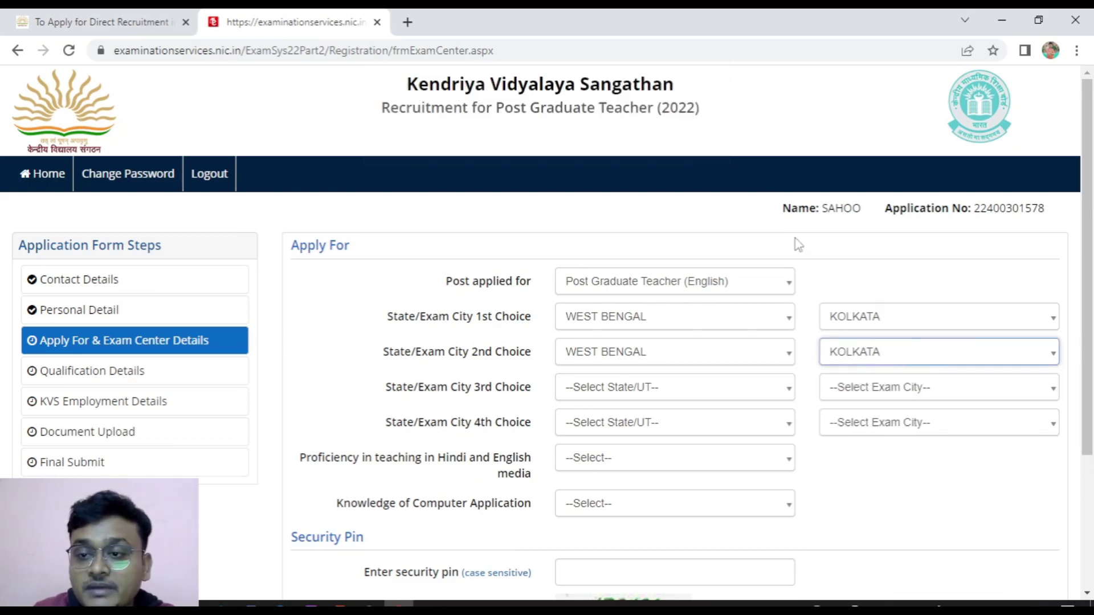
click(908, 359)
click(857, 487)
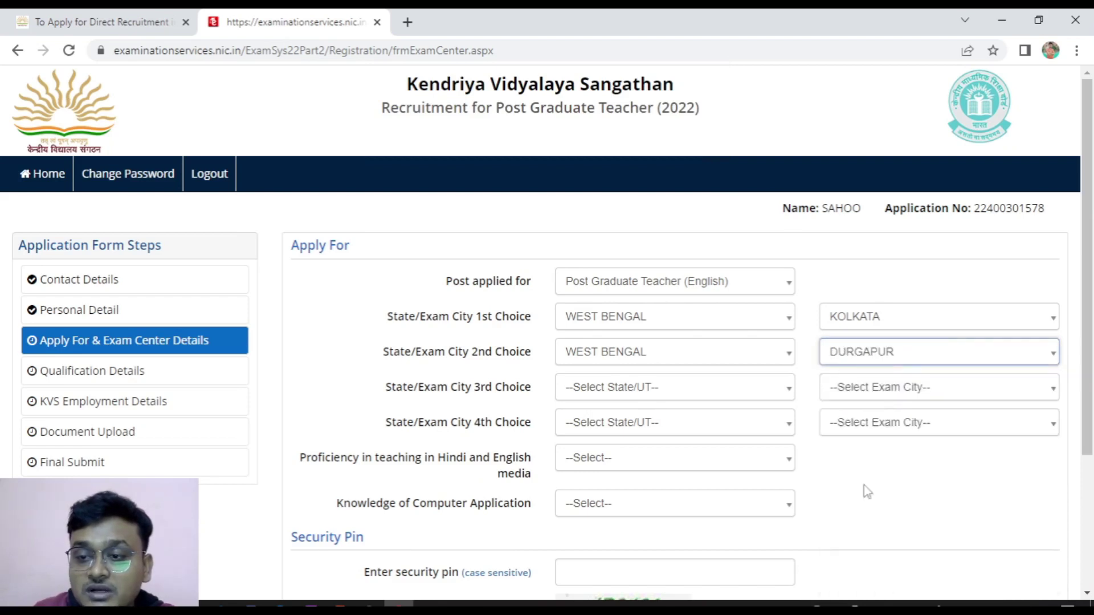
- Set the 3rd exam centre choice to WEST BENGAL, ASANSOL
click(701, 391)
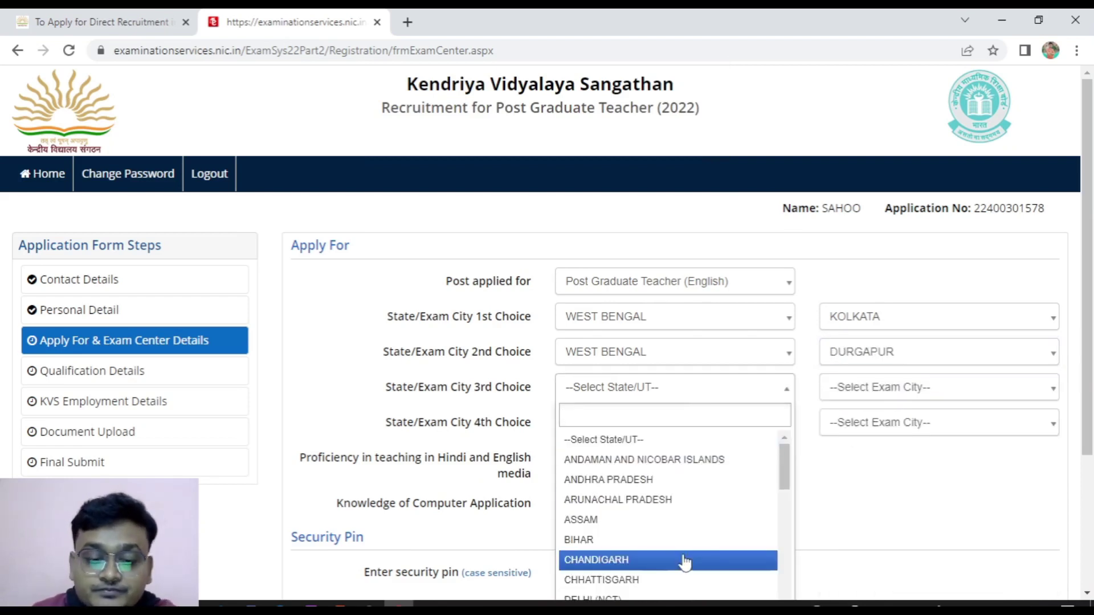
text(WEST)
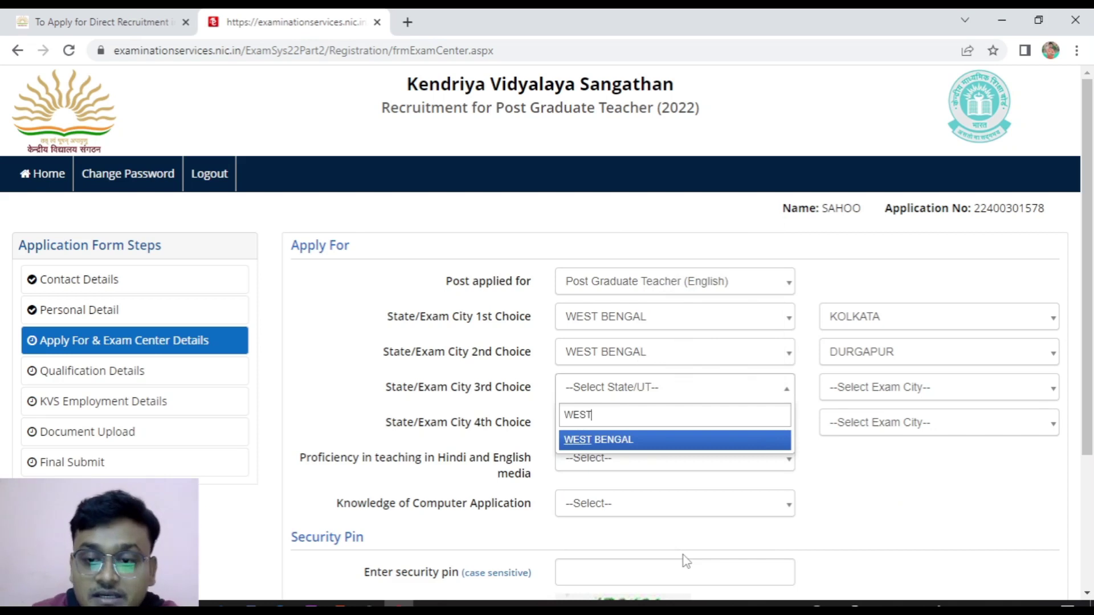
click(631, 441)
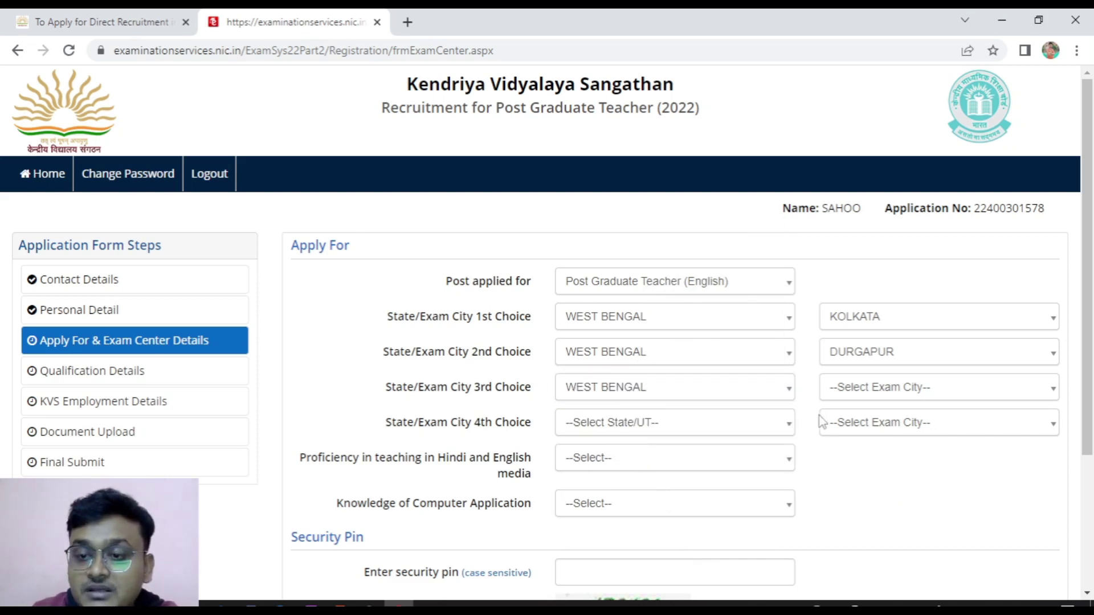
click(832, 431)
click(849, 397)
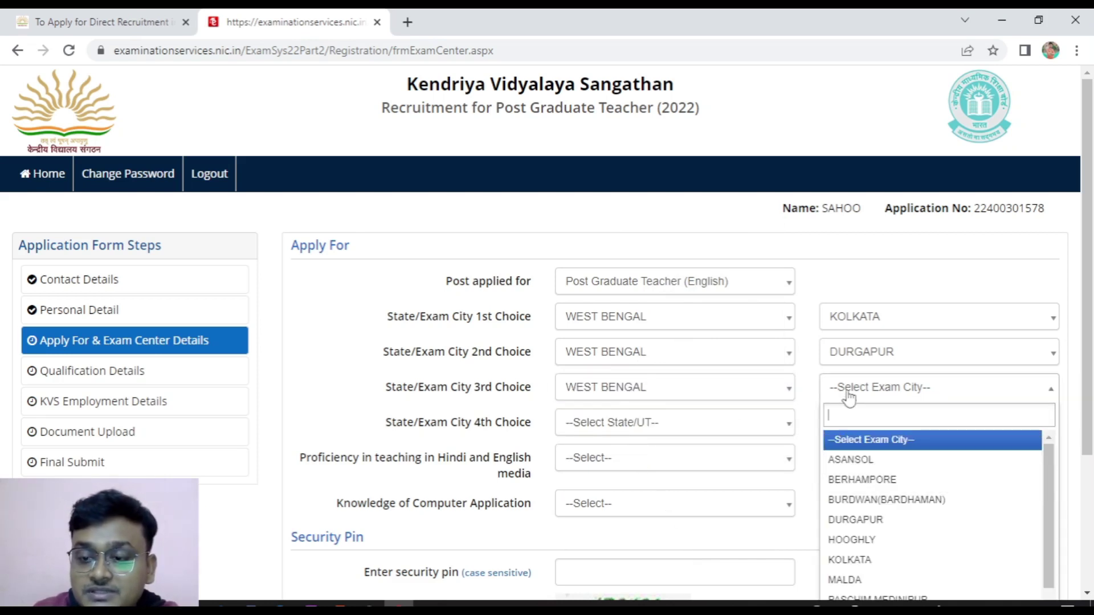
text(ASAN)
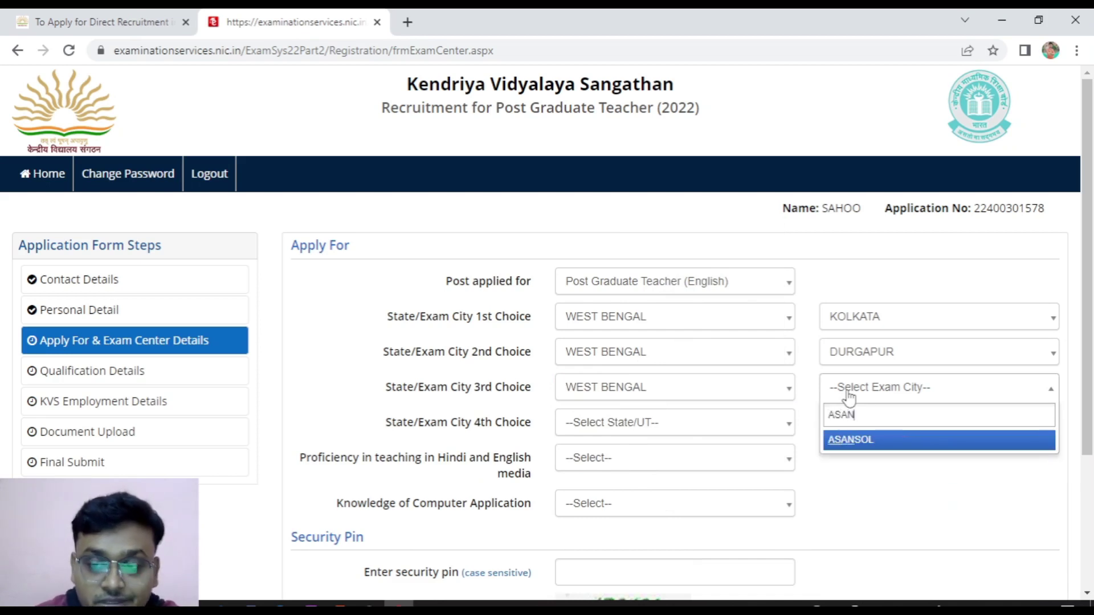
click(856, 440)
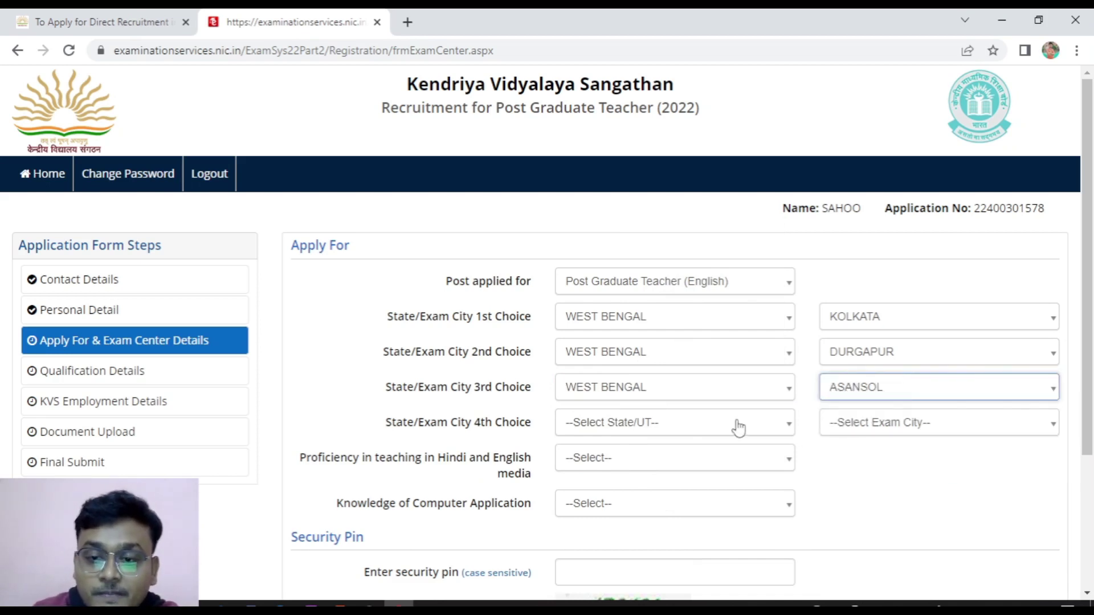
- Set the 4th exam centre choice to WEST BENGAL, PASCHIM MEDINIPUR
click(731, 425)
text(WEST)
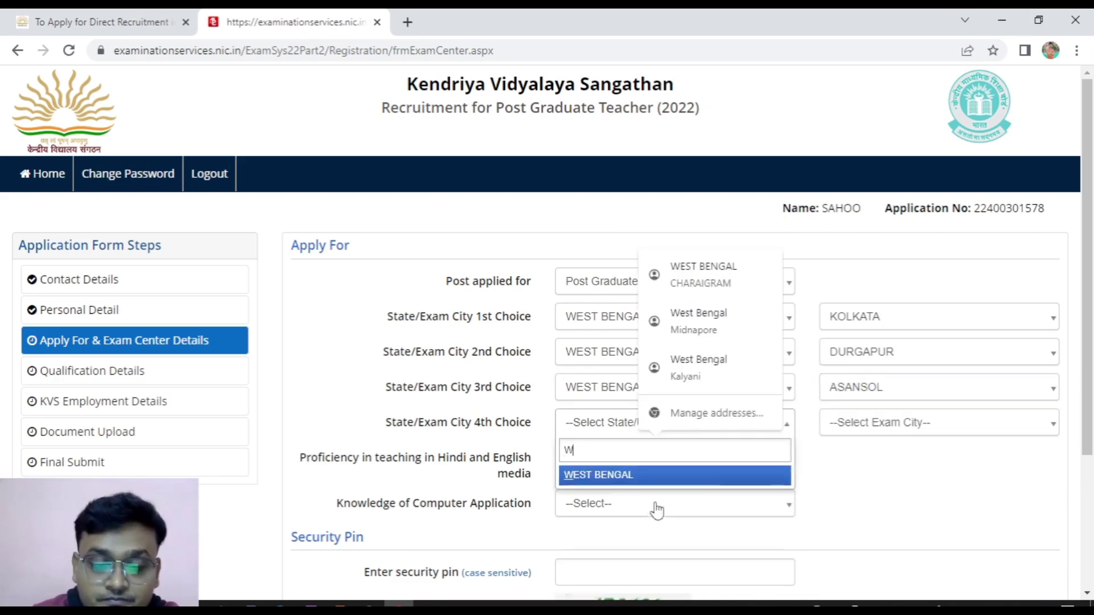
click(628, 476)
click(905, 424)
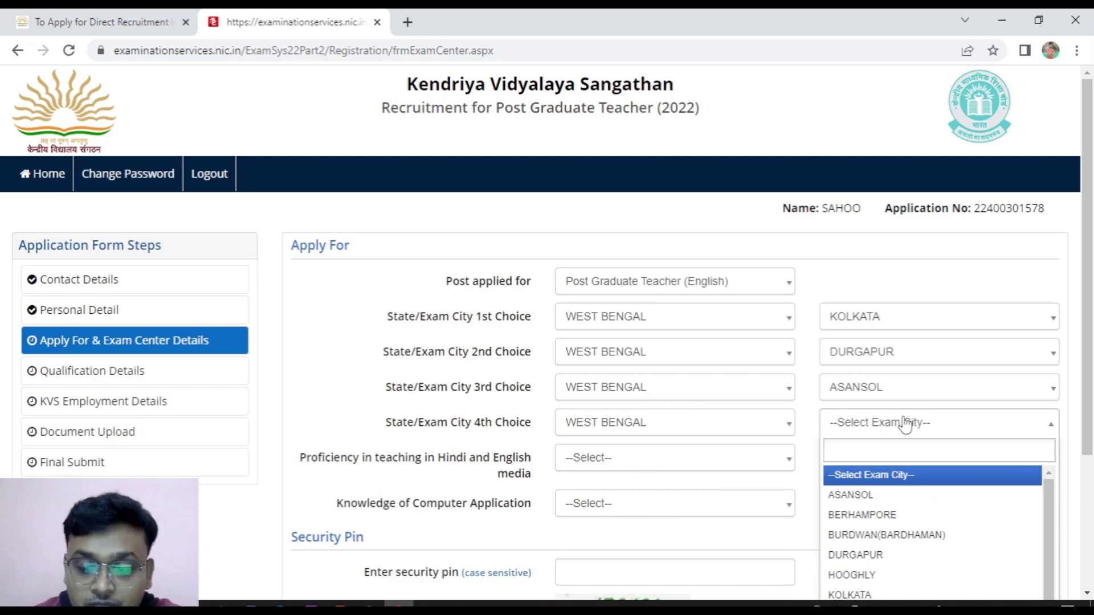
text(PAS)
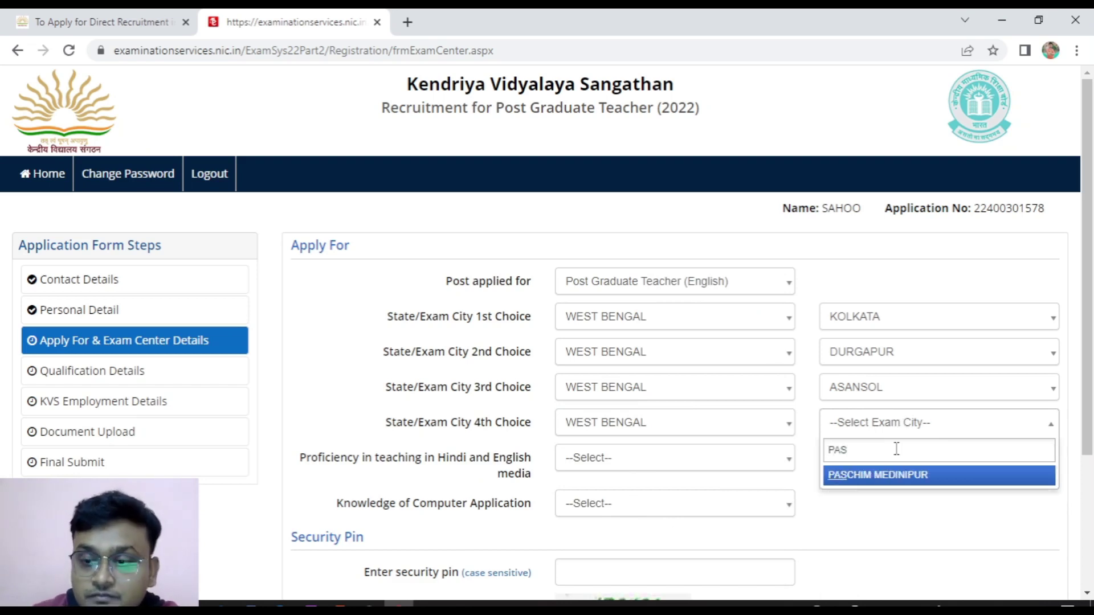
click(880, 477)
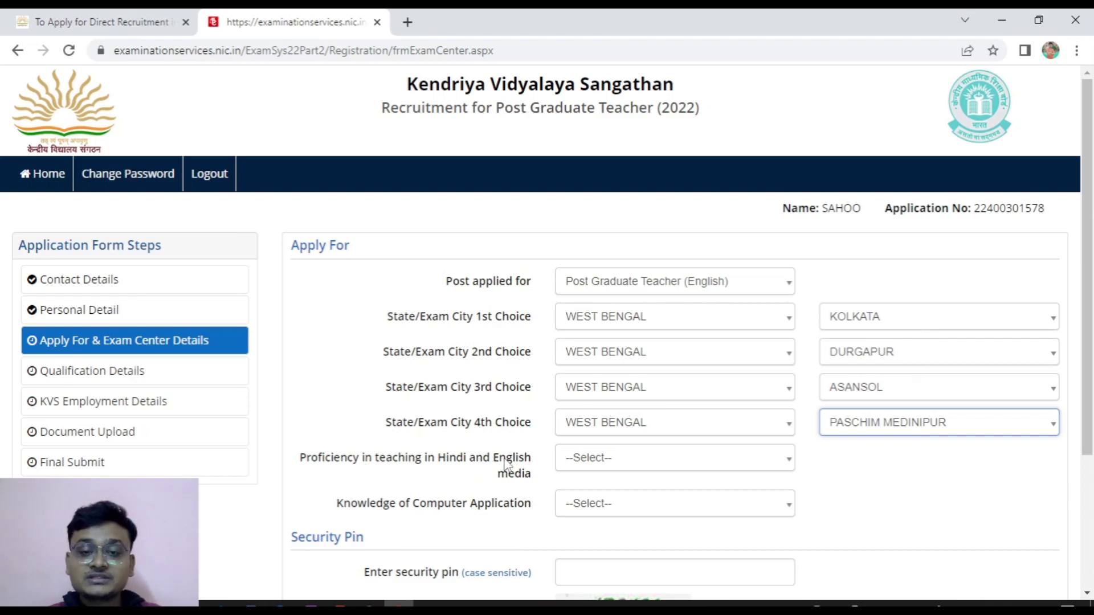
- Select Yes for Hindi and English teaching proficiency and Yes for Knowledge of Computer Application
click(601, 470)
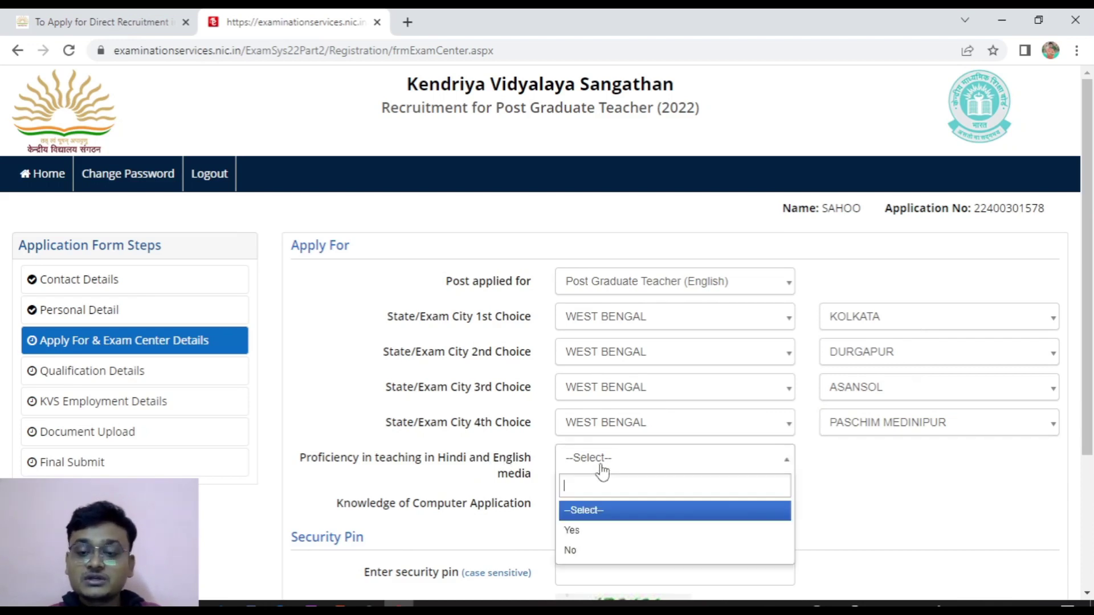
click(1085, 594)
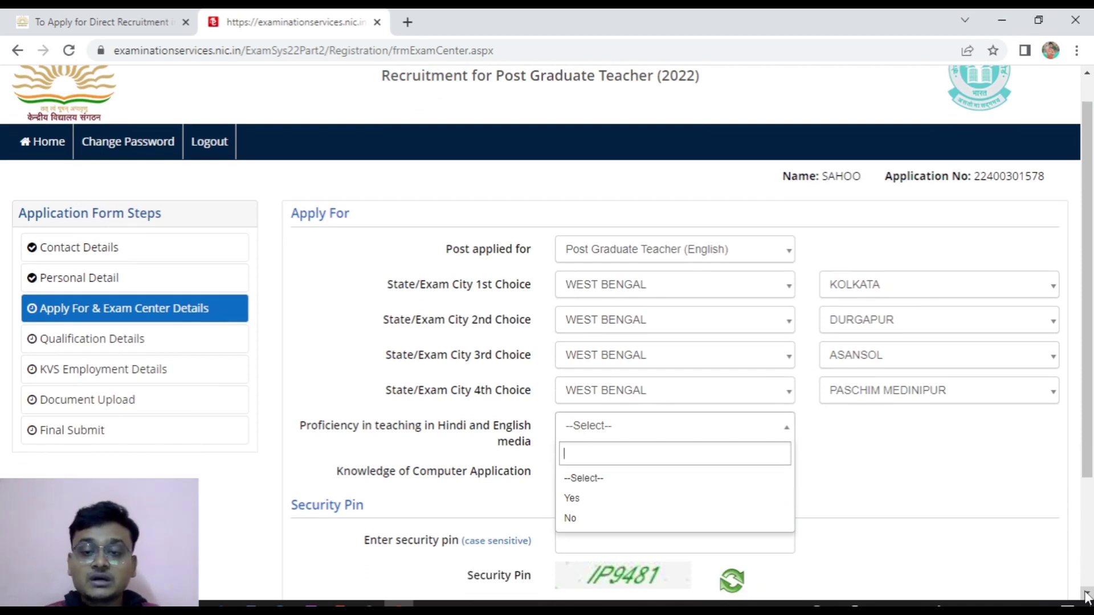
click(644, 505)
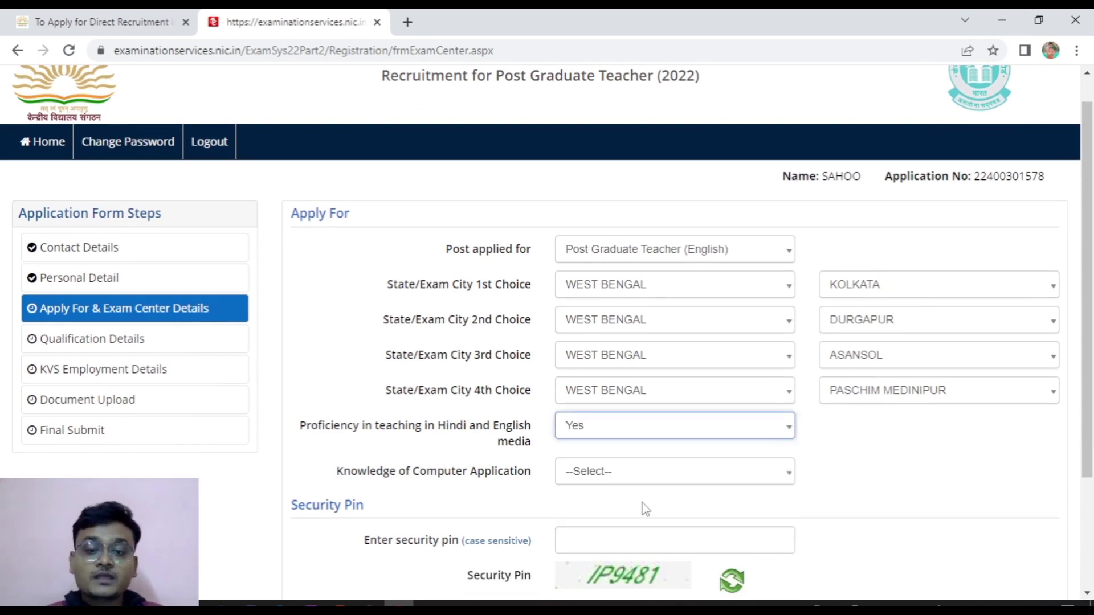
click(694, 478)
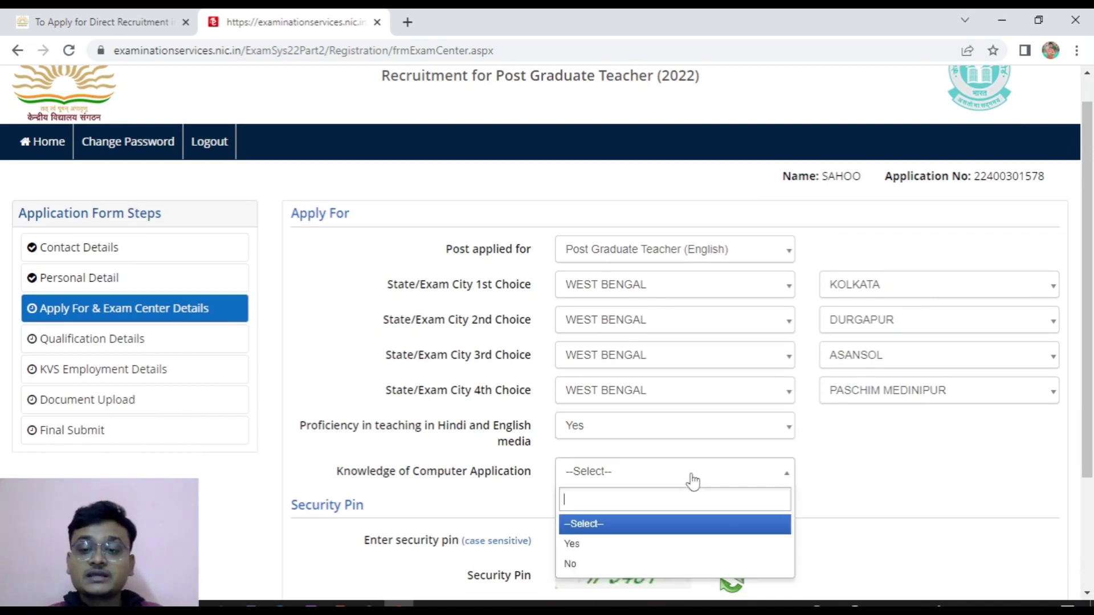
click(625, 545)
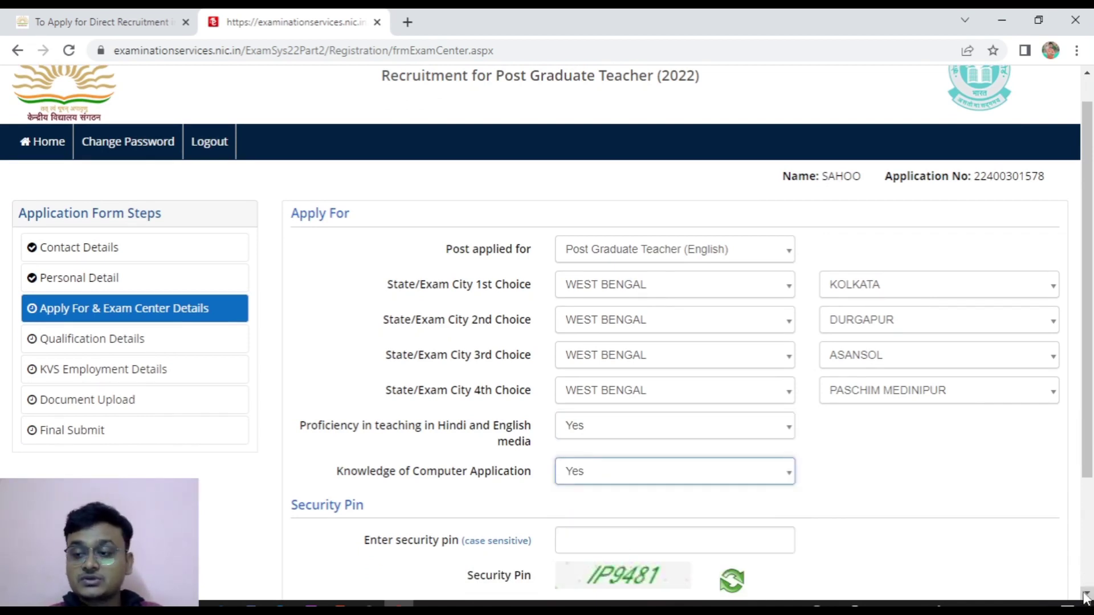
click(1086, 594)
scroll(1085, 594, down, 5)
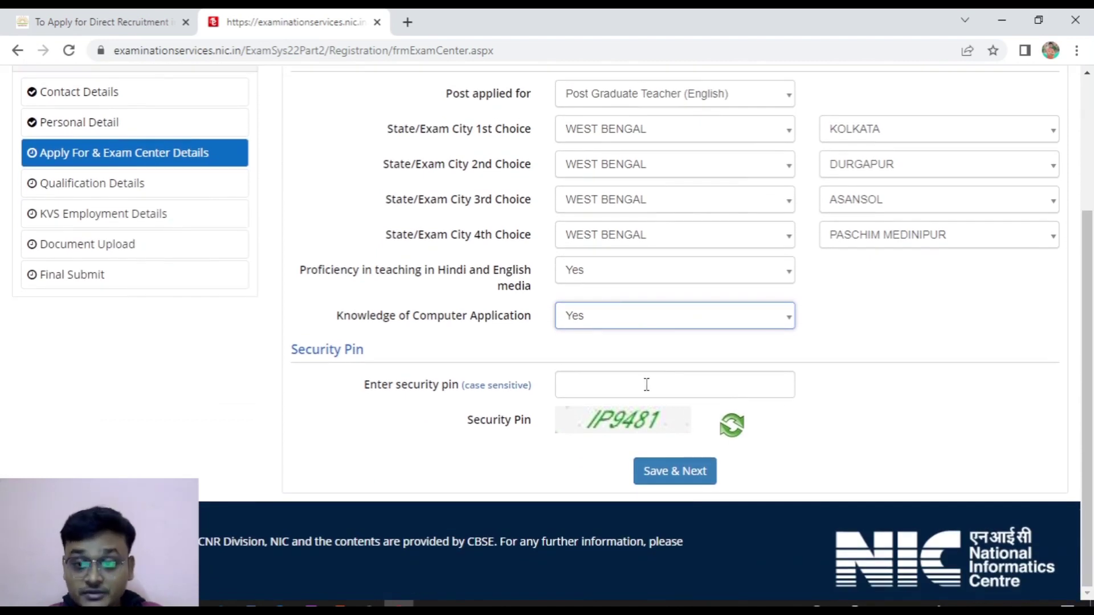
- Enter the displayed security pin, then save and confirm the Apply For & Exam Center section
click(646, 383)
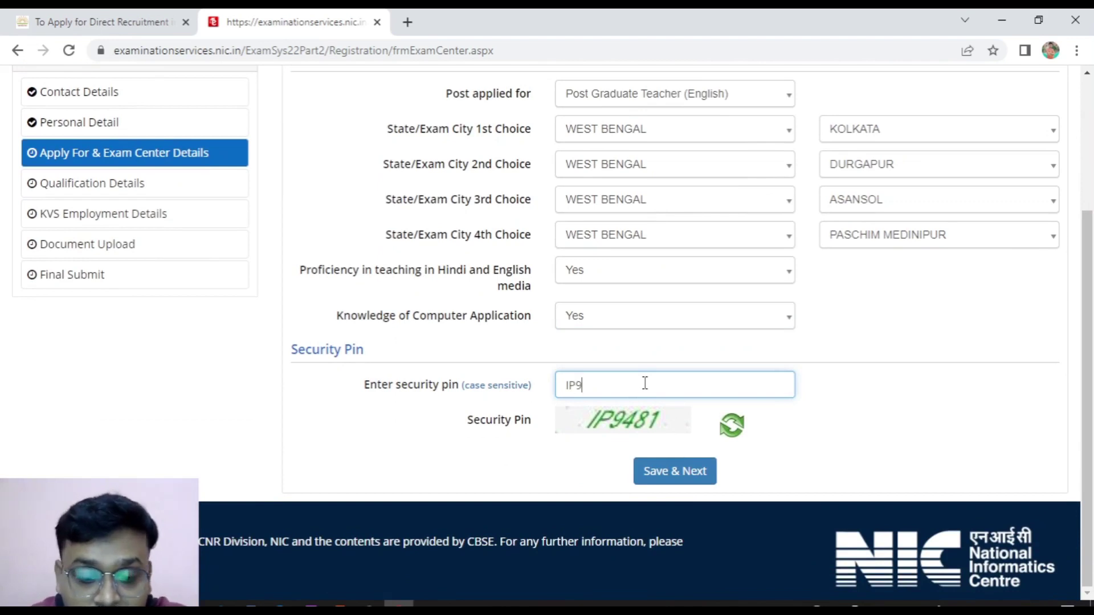
text(IP94)
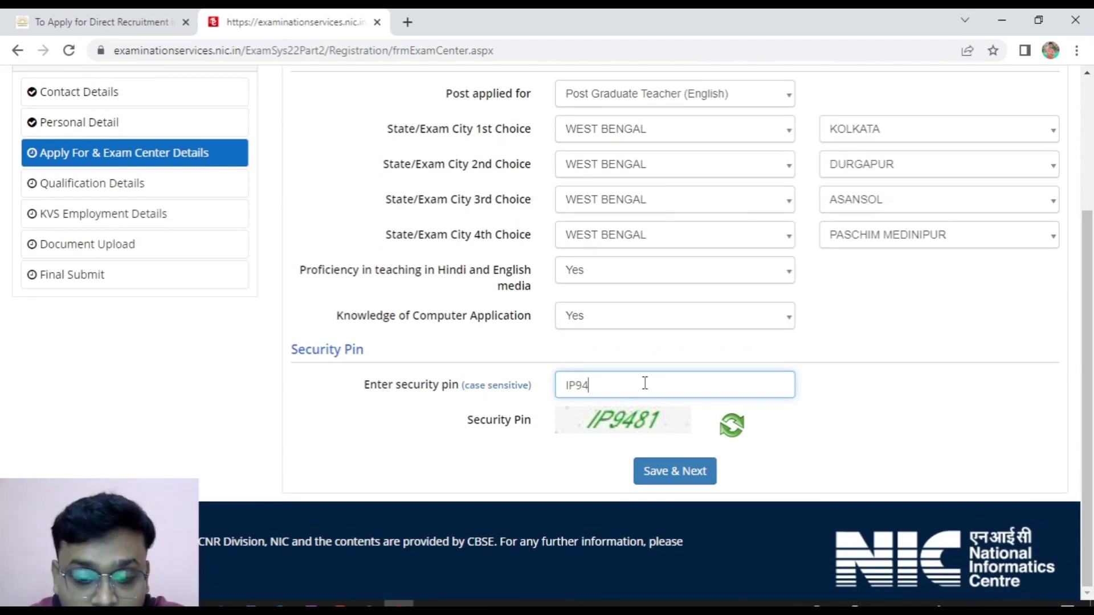
text(81)
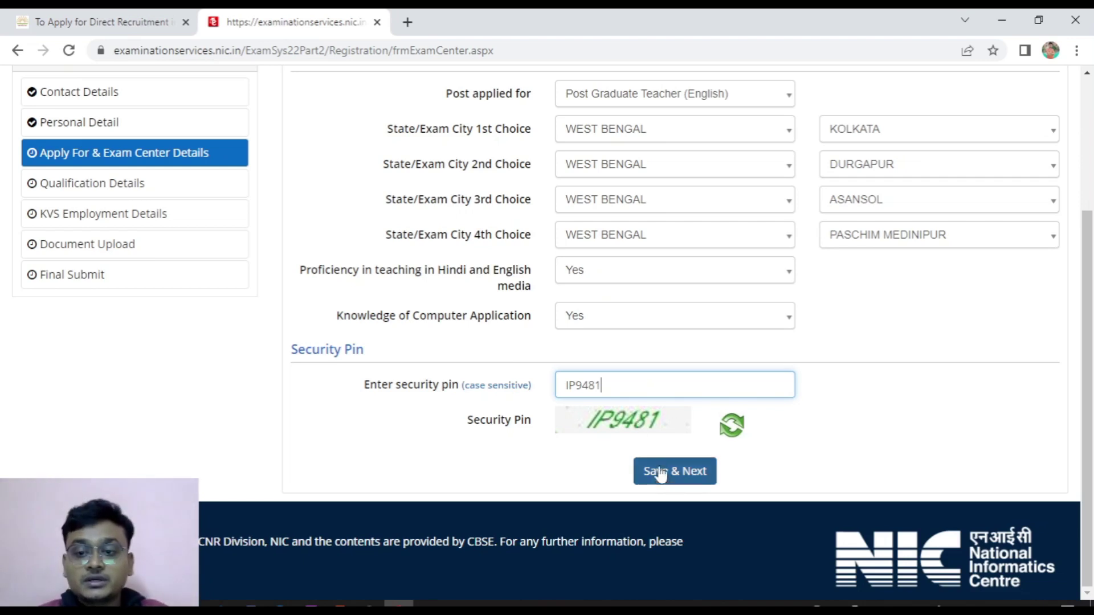
click(660, 476)
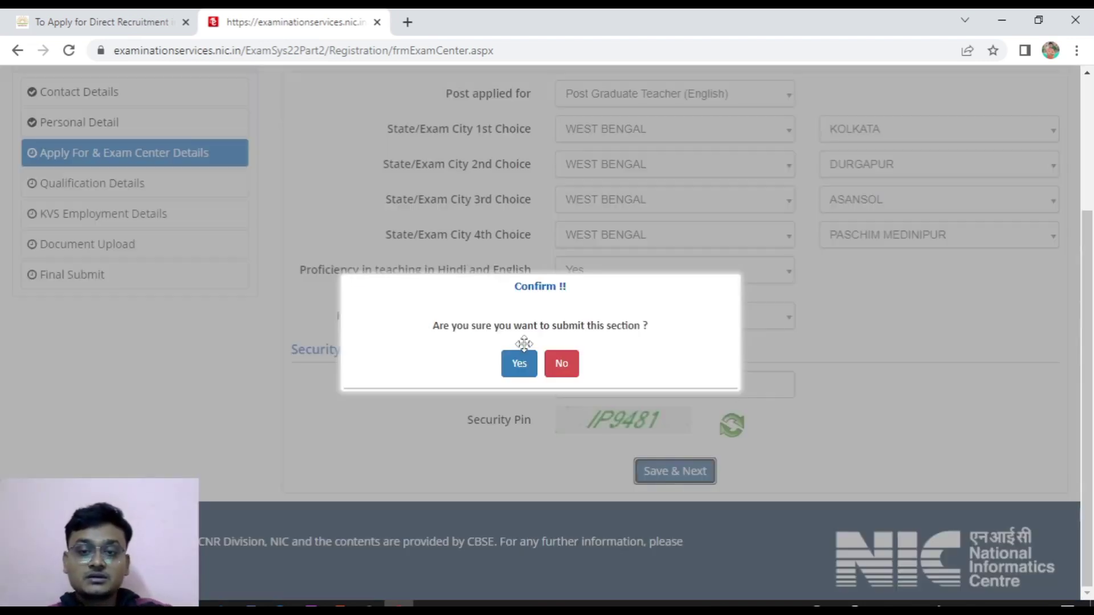
click(520, 364)
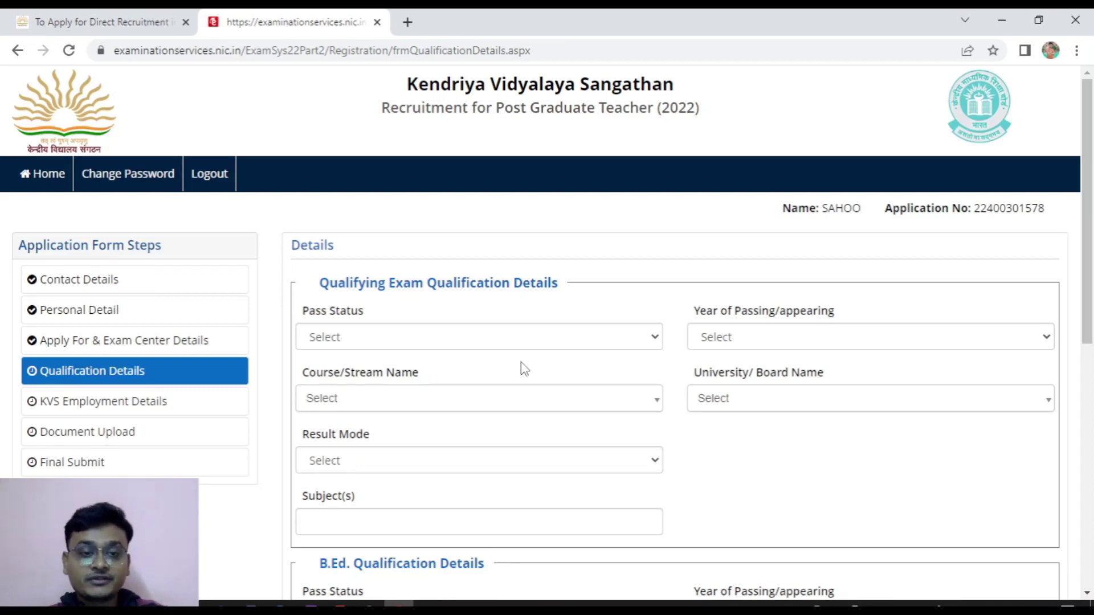
- Mark the qualifying exam as Passed with year of passing 2017
click(518, 344)
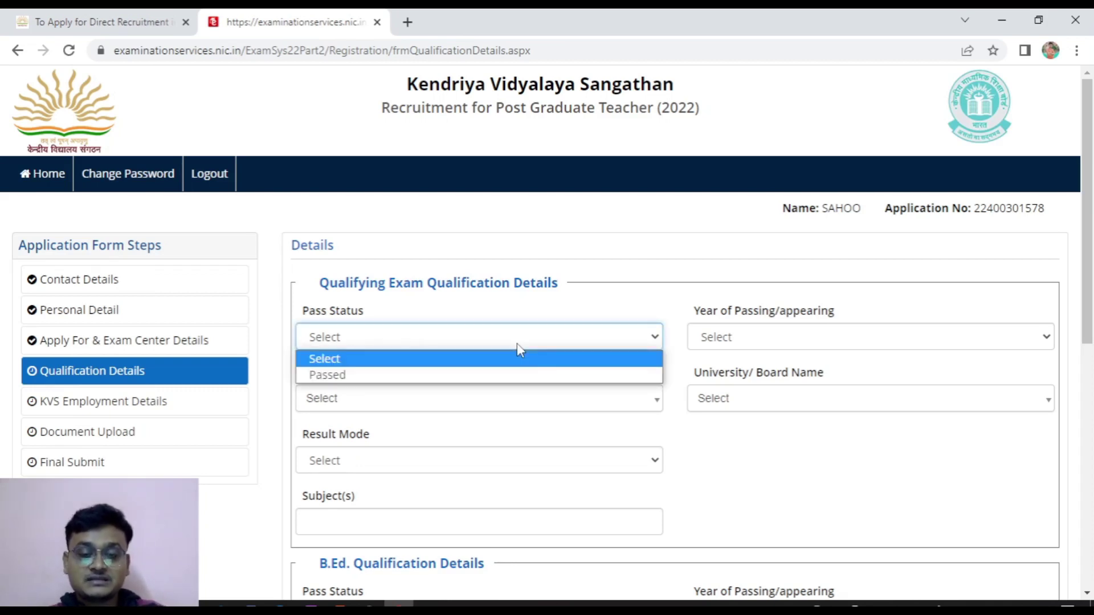
click(417, 376)
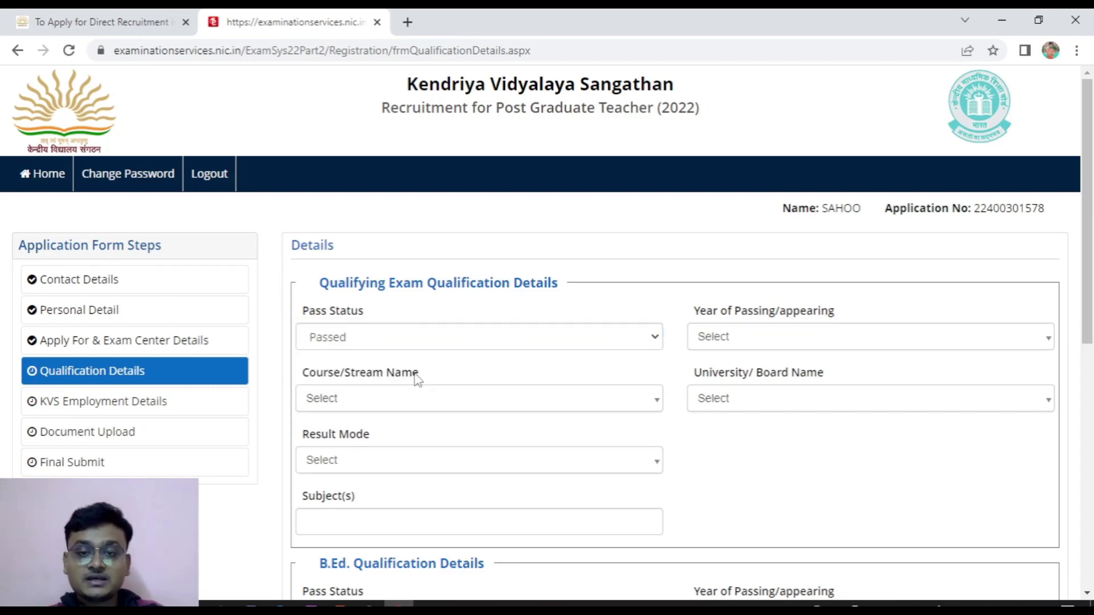
click(495, 343)
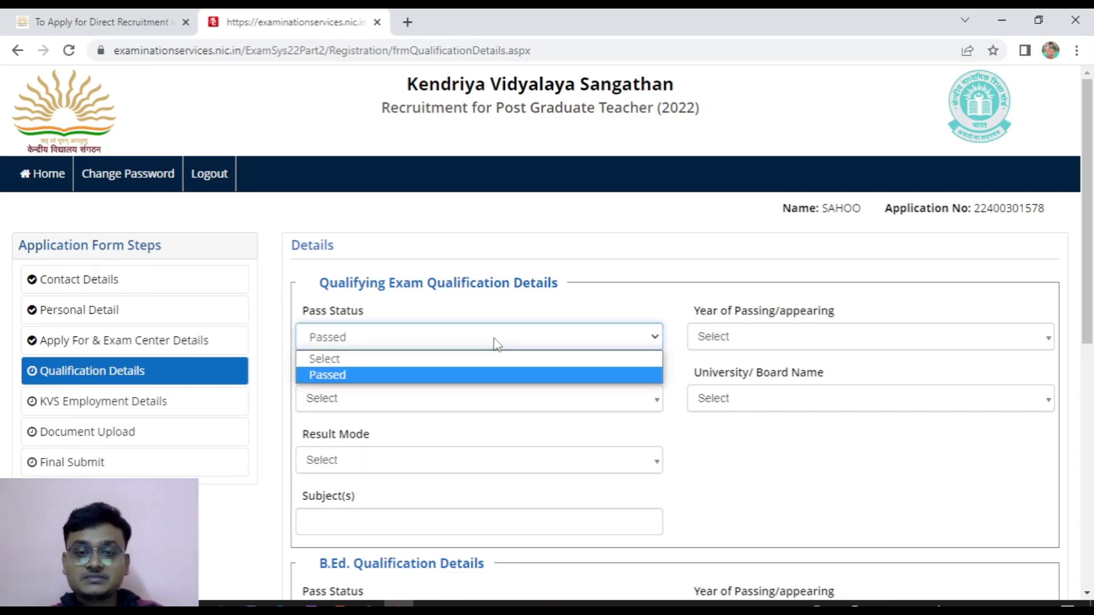
click(449, 376)
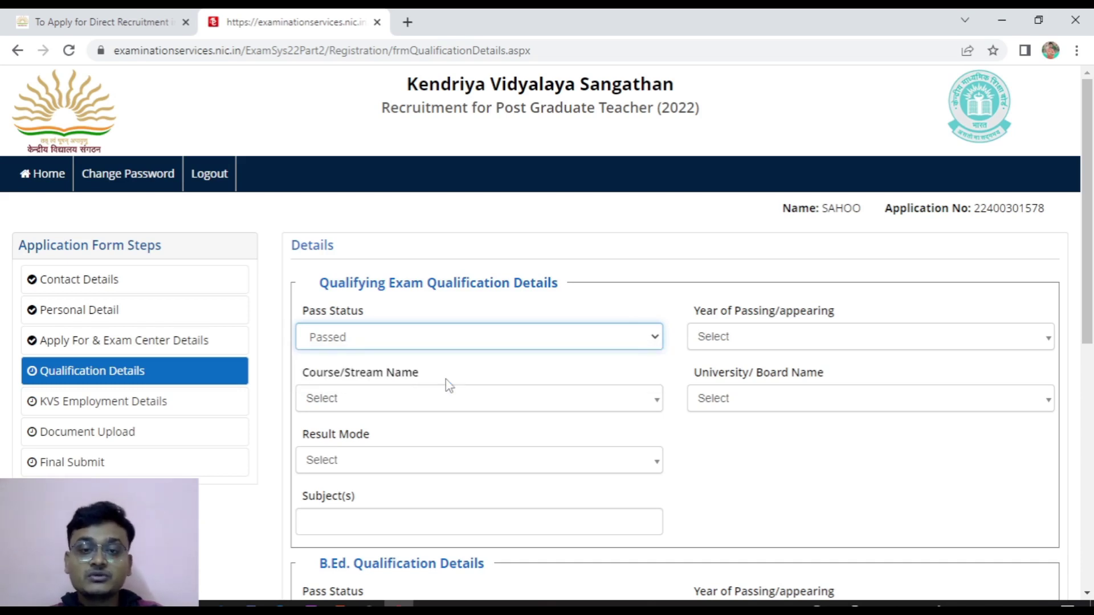
click(770, 340)
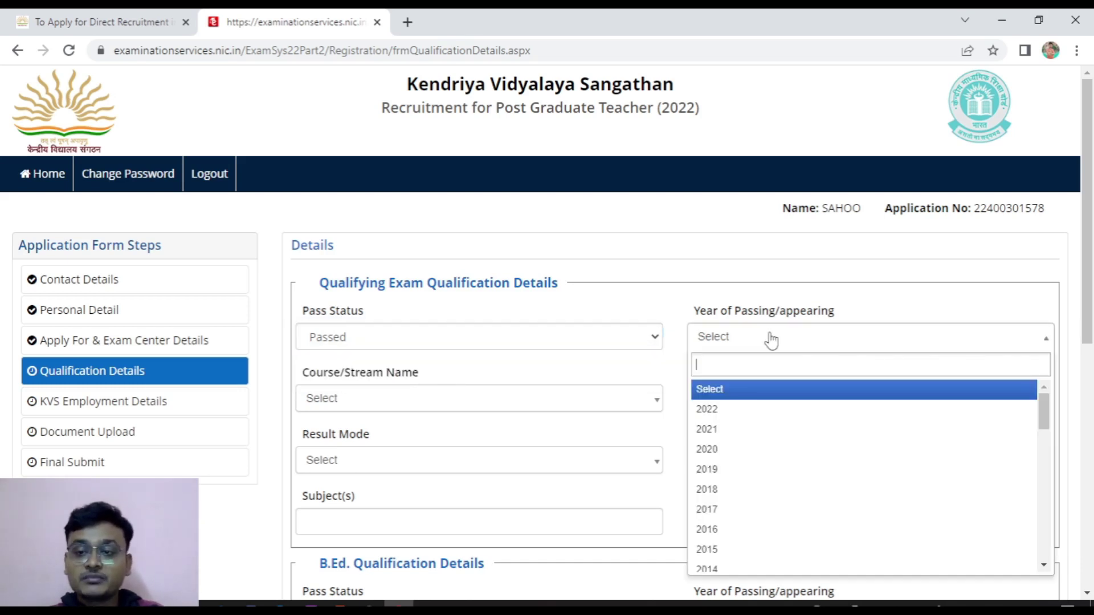
text(2017)
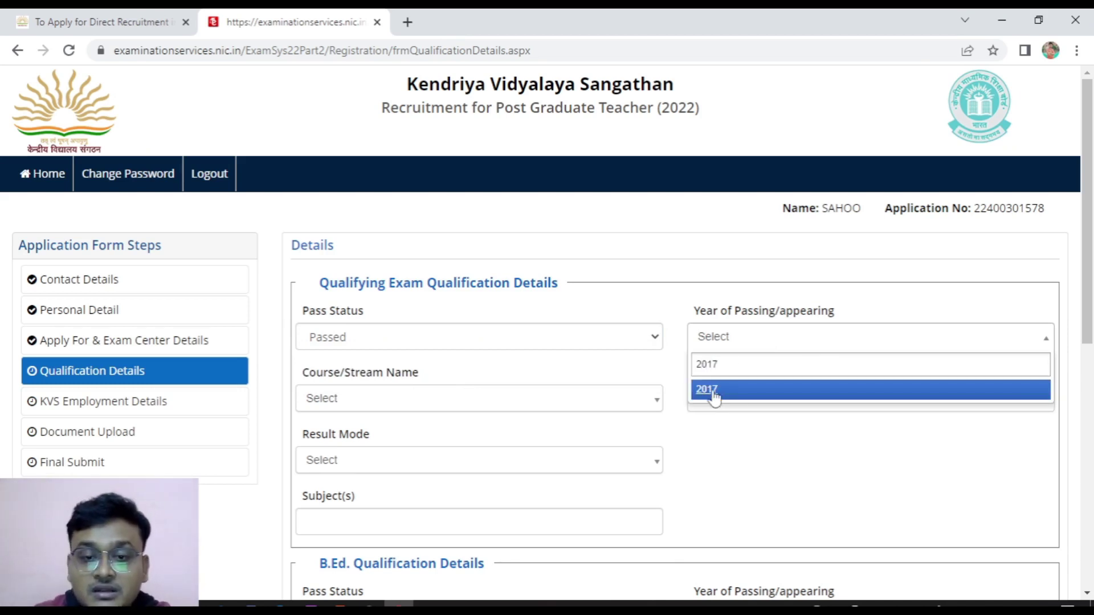
click(711, 391)
click(656, 399)
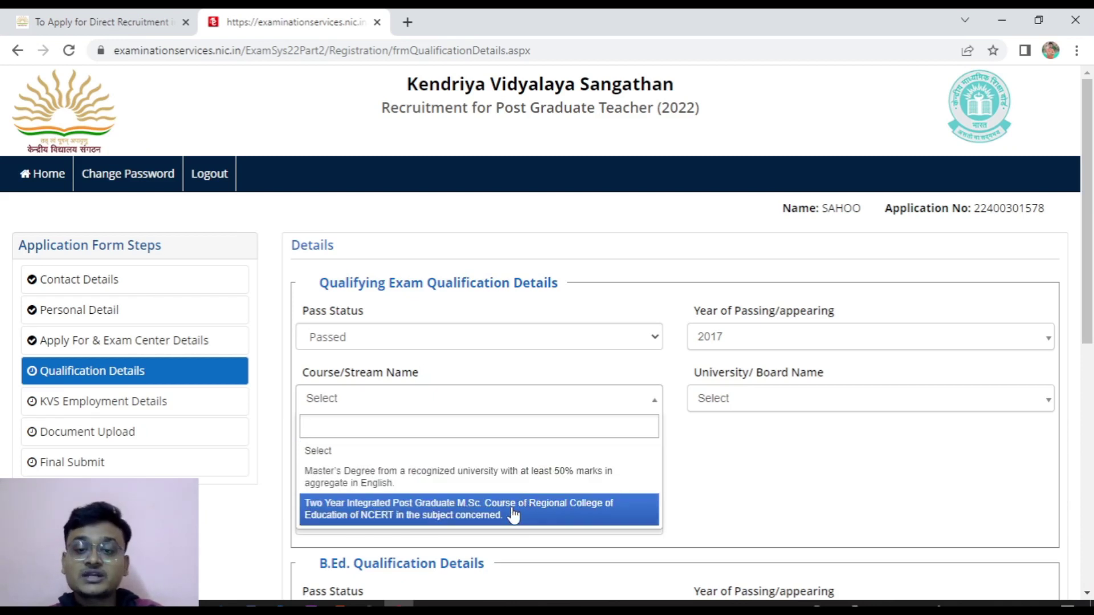
- Choose Master's Degree and Any Recognised Board/University/Open school, entering VIDYASAGAR UNIVERSITY as the institution
click(515, 482)
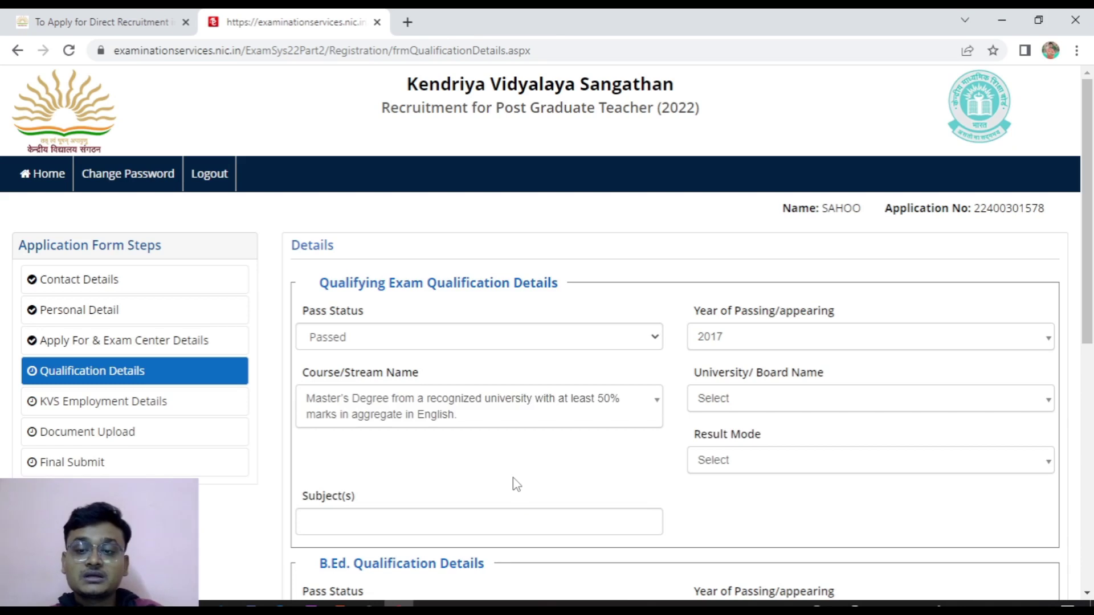
click(805, 396)
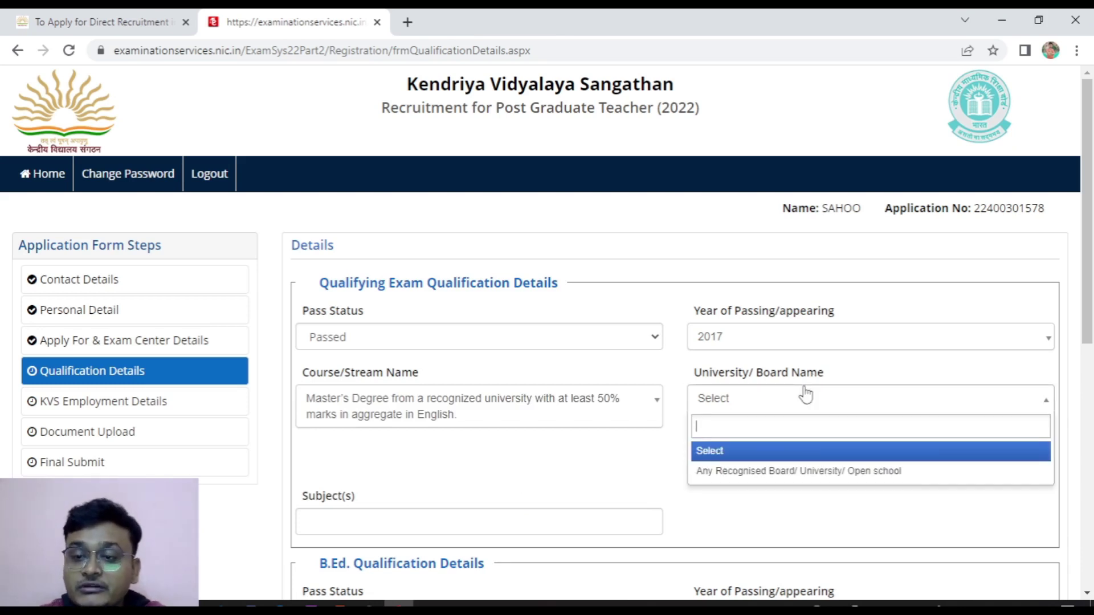
click(750, 471)
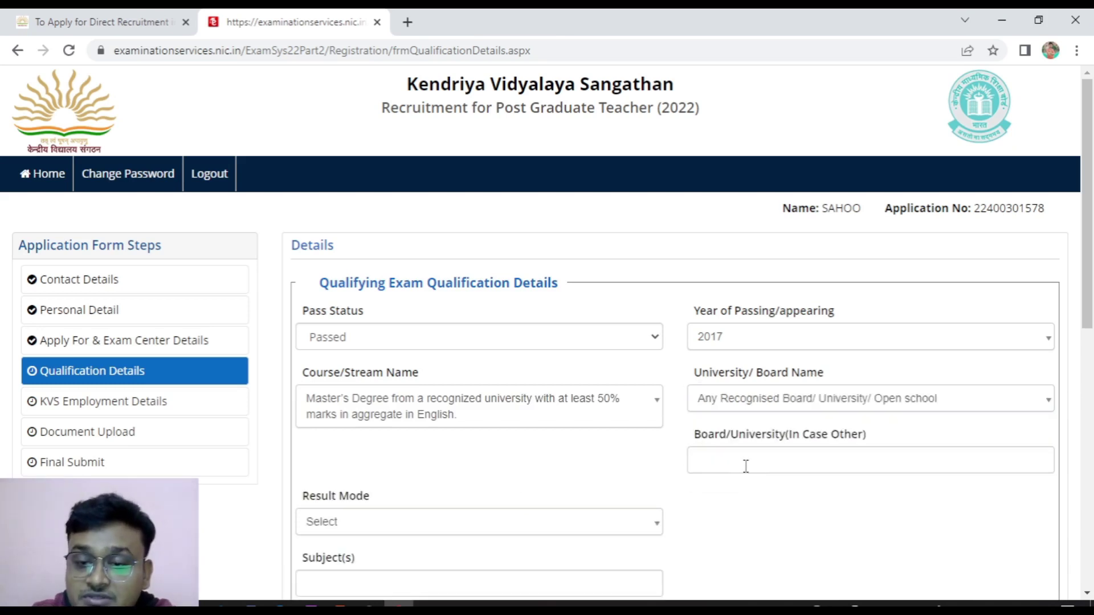
click(734, 461)
text(V)
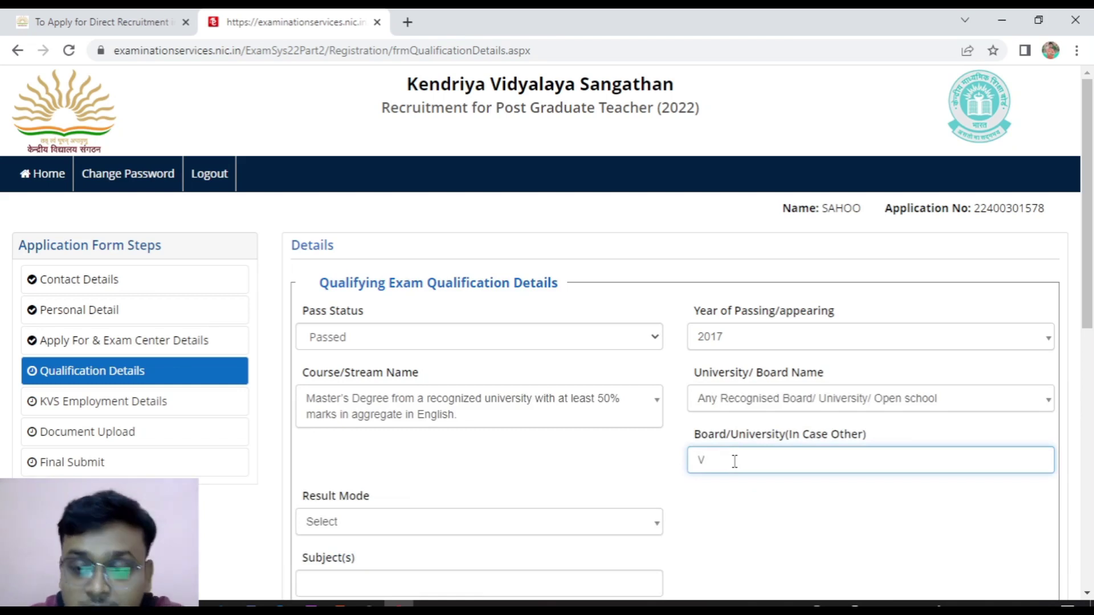
text(IDYASA)
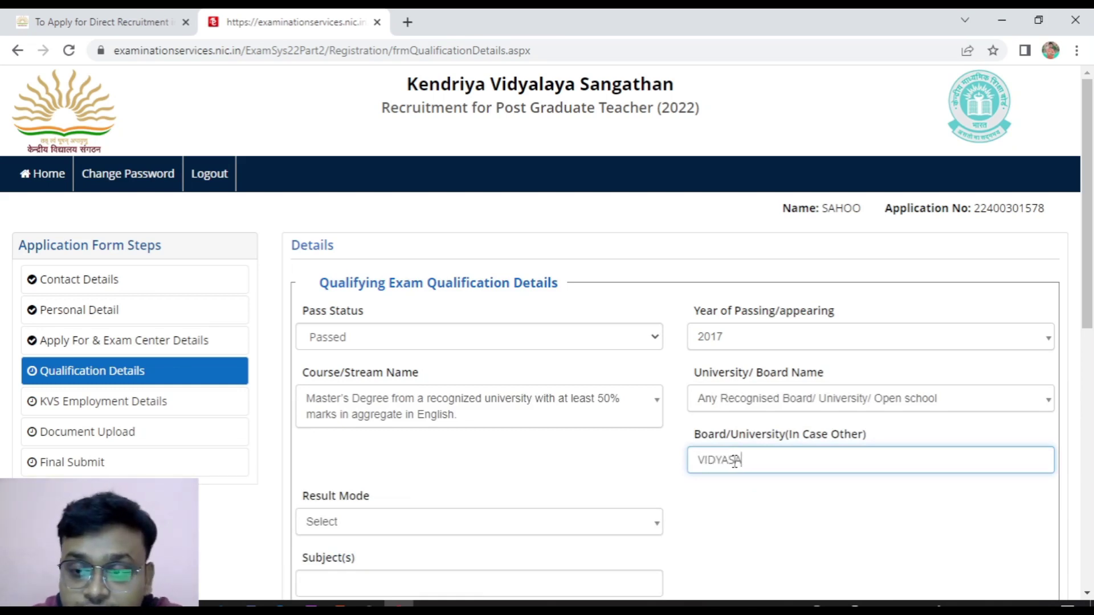
text(GAR )
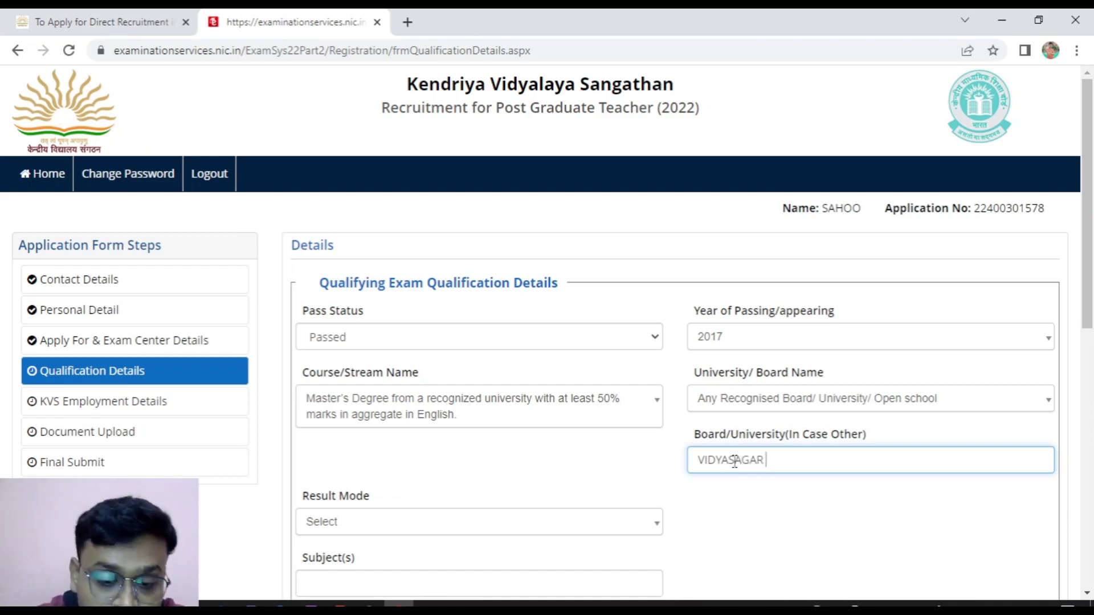
text(UNIVER)
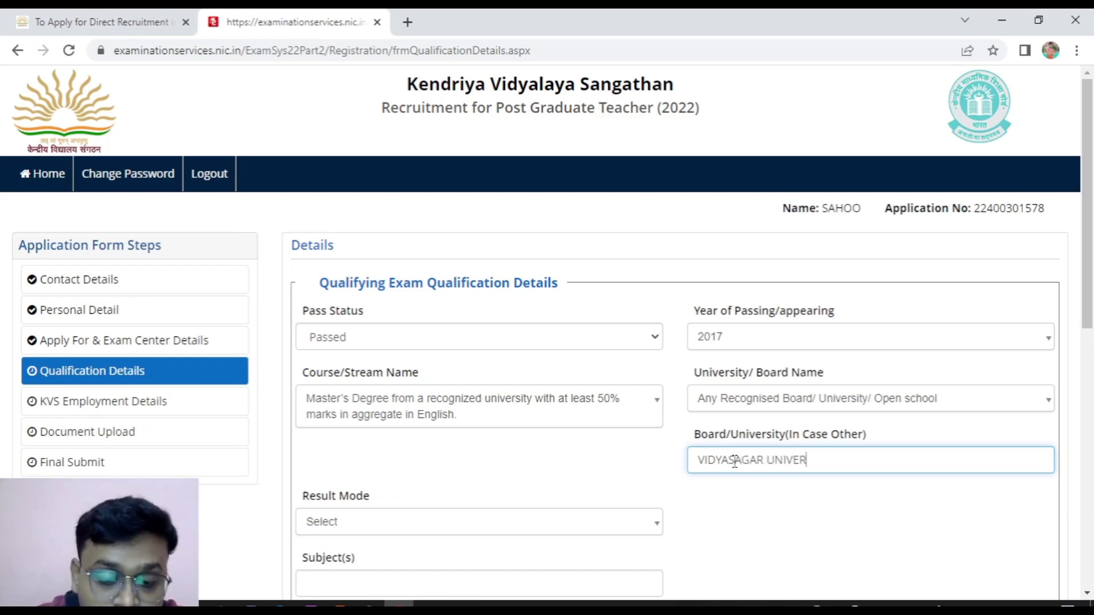
text(SITY)
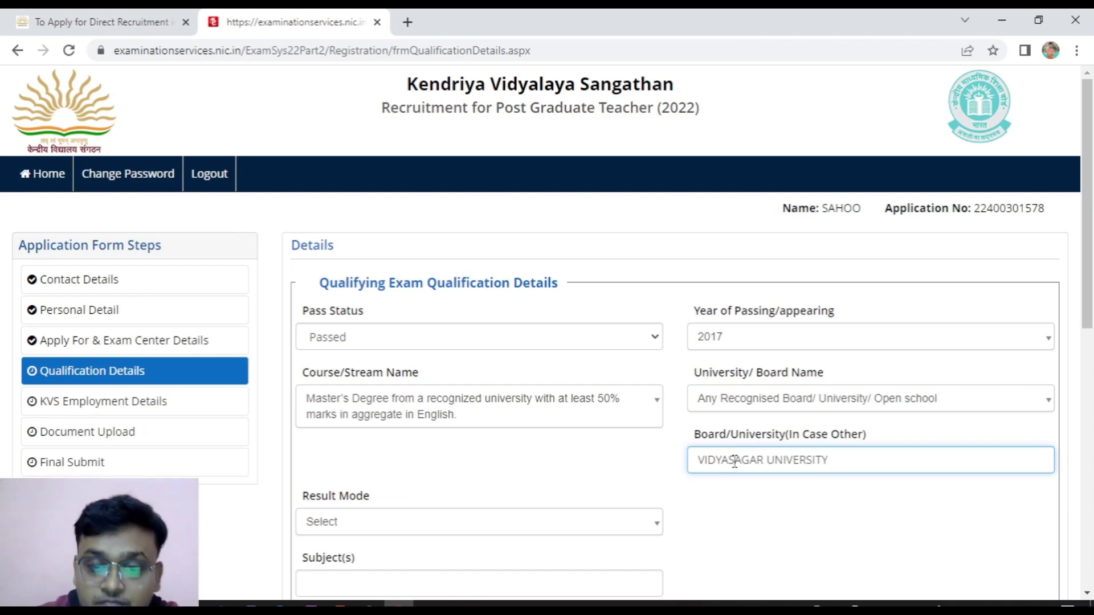
click(630, 527)
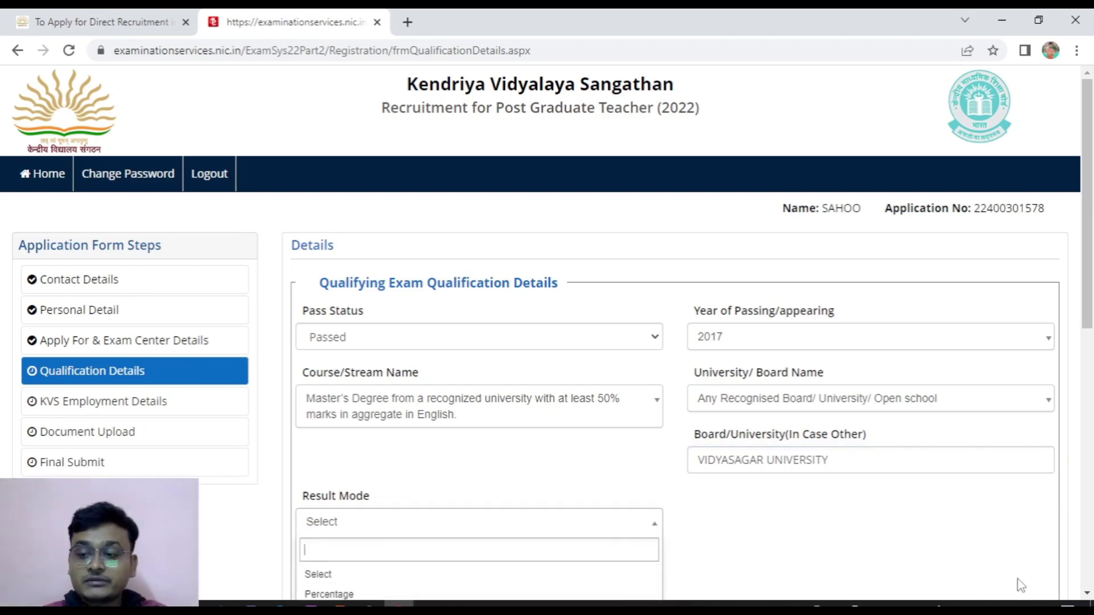
scroll(560, 491, down, 3)
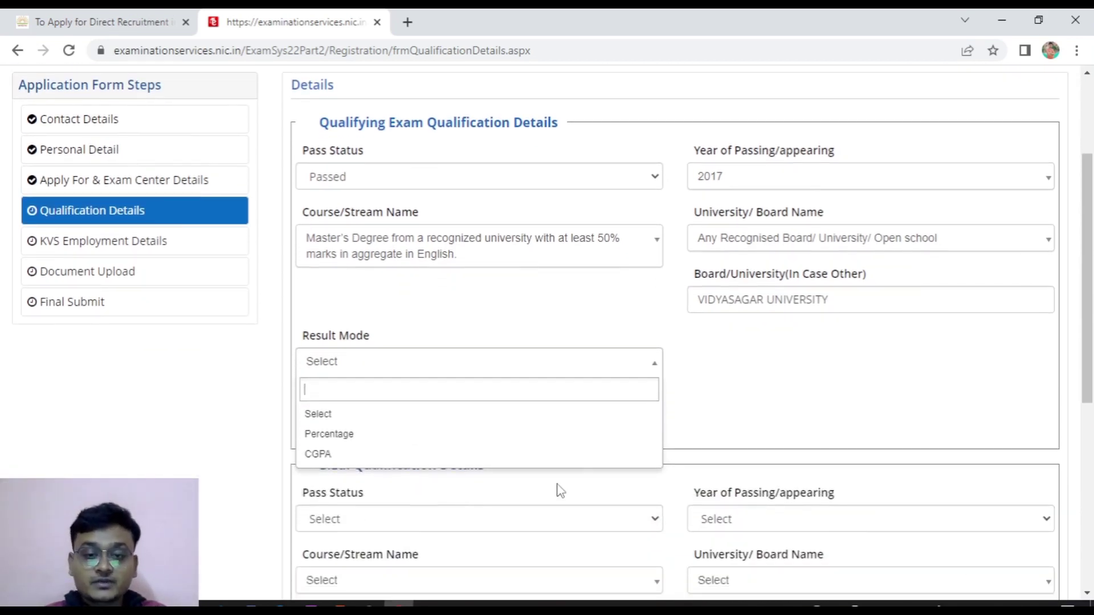
- Set result mode to Percentage with 500 of 800 marks, giving 62.50%
click(416, 436)
click(416, 429)
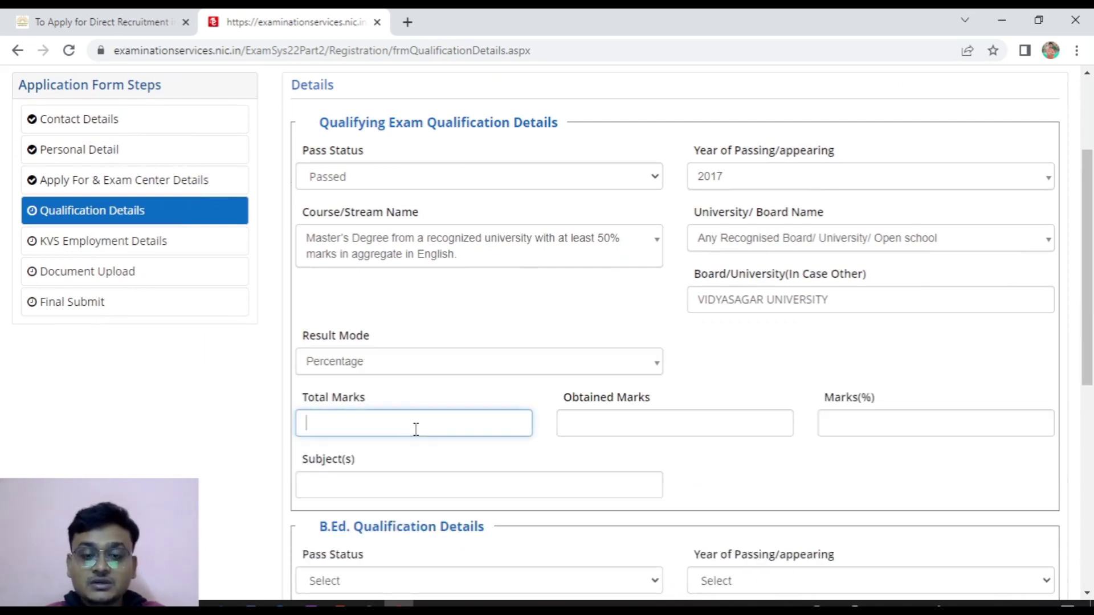
text(800)
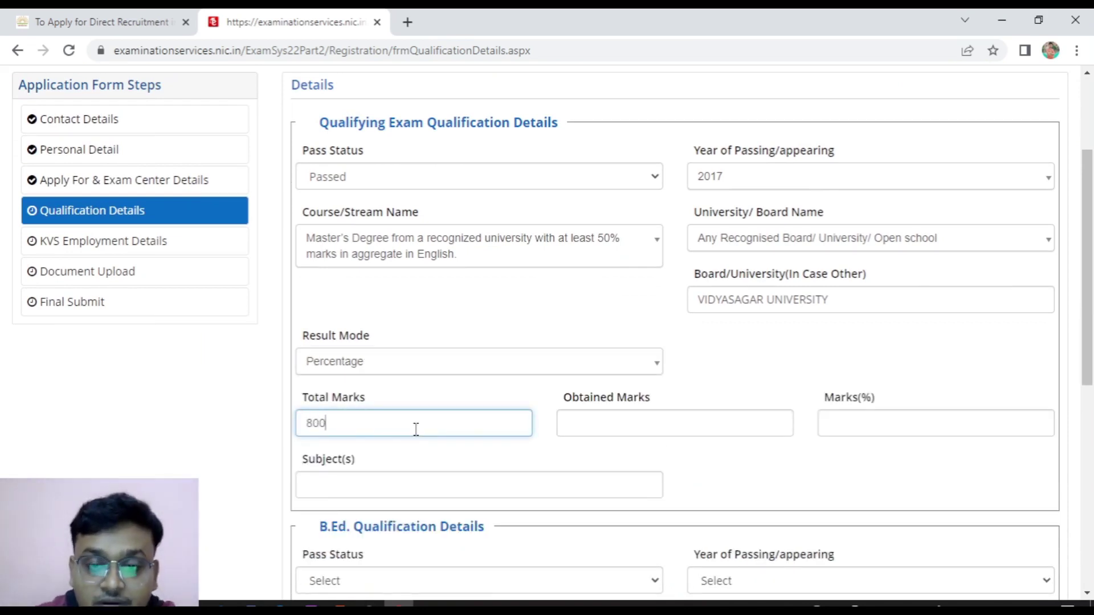
click(590, 427)
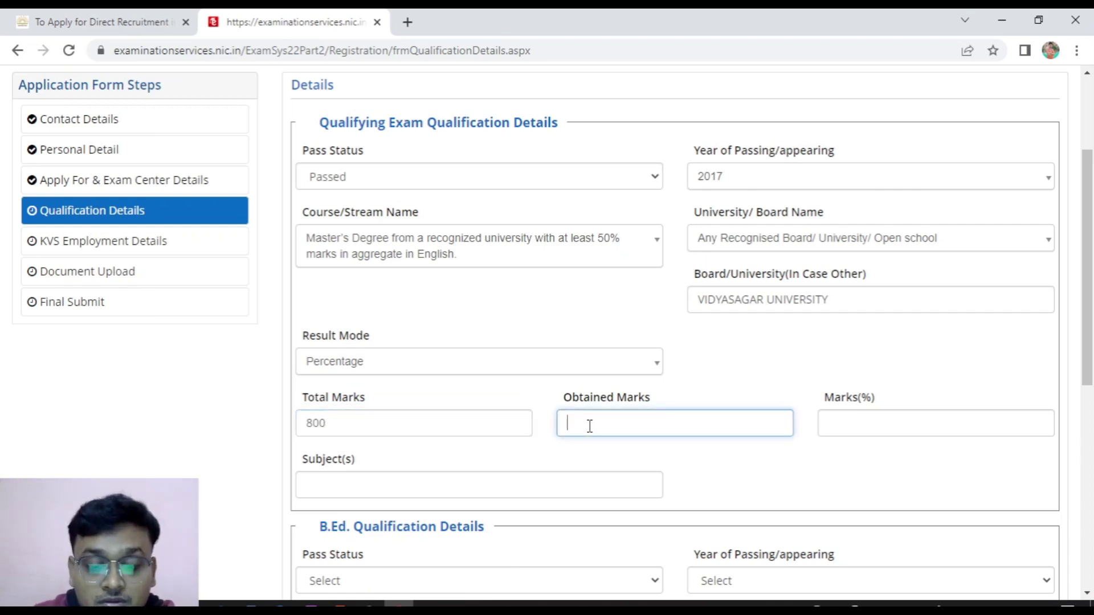
text(4)
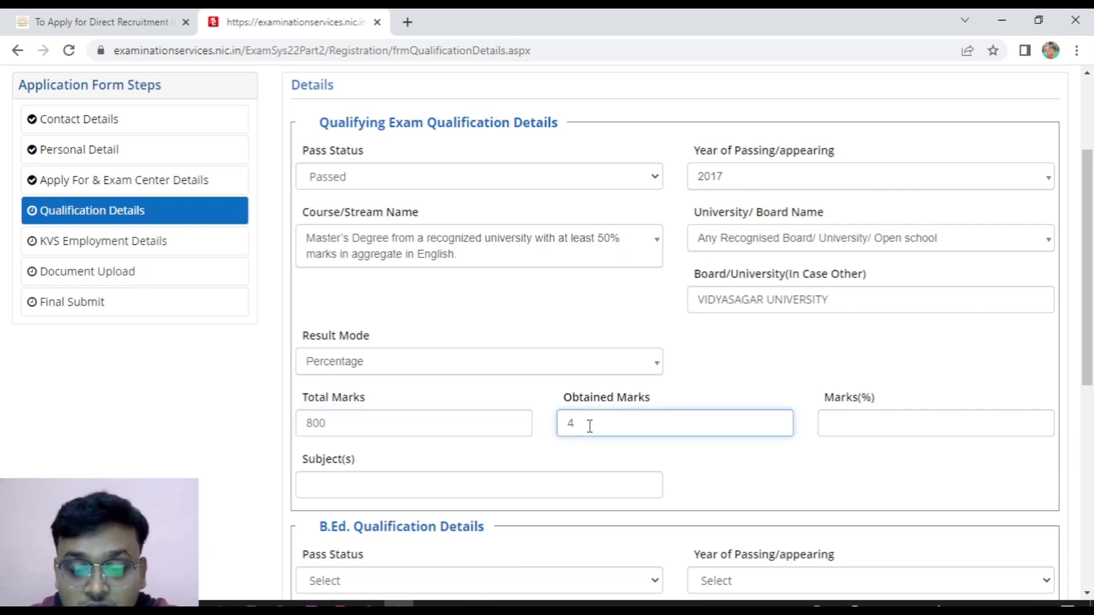
text(800)
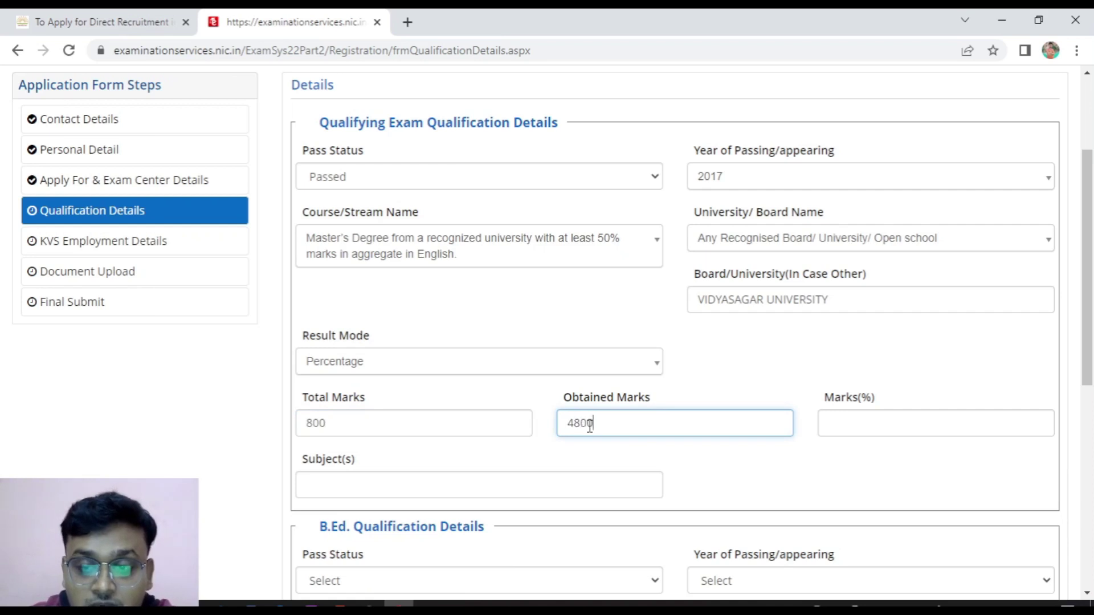
key(BackSpace)
key(BackSpace)
key(BackSpace)
key(BackSpace)
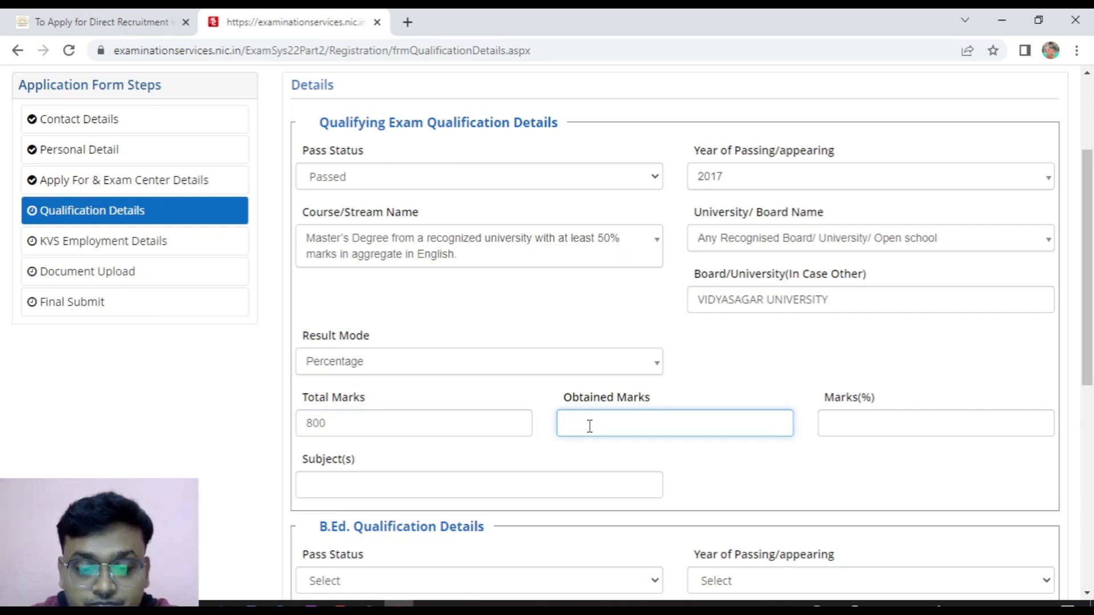
text(500)
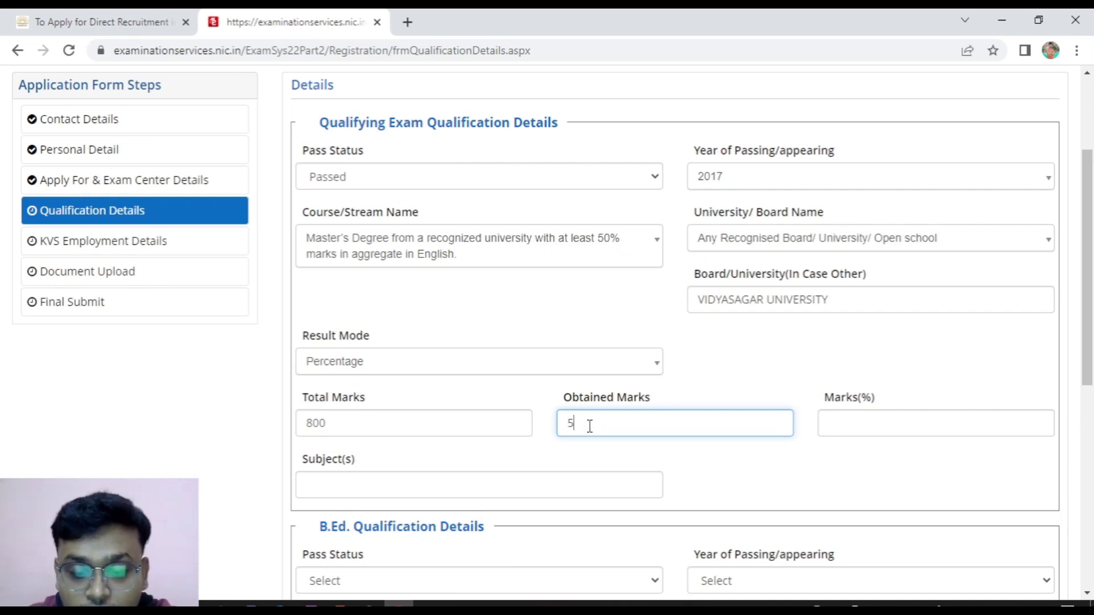
click(835, 426)
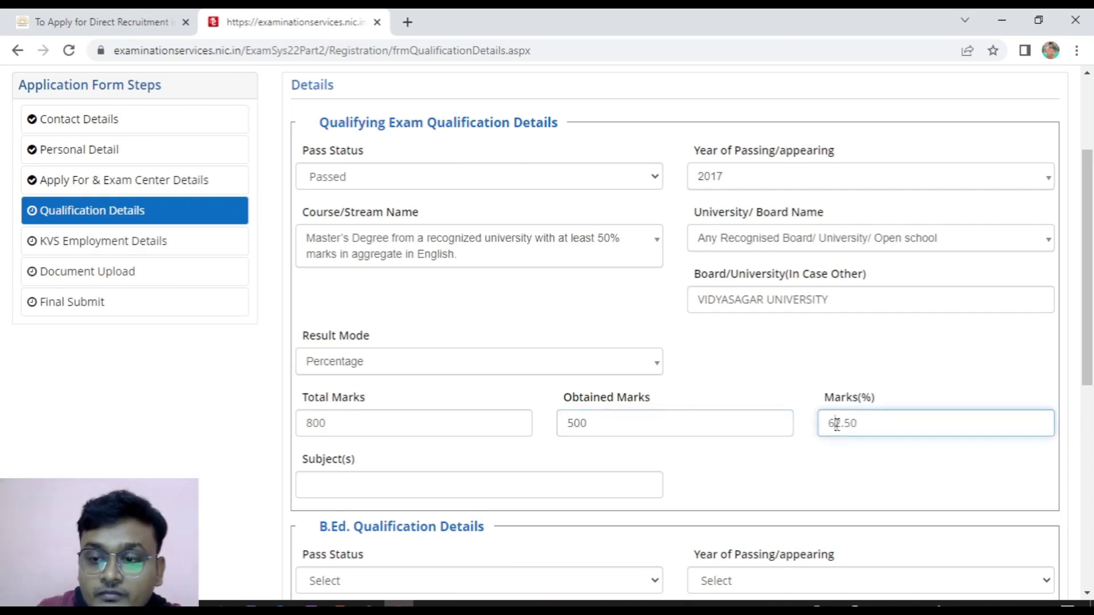
- Enter ENGLISH as the qualifying exam subject
click(525, 477)
text(EN)
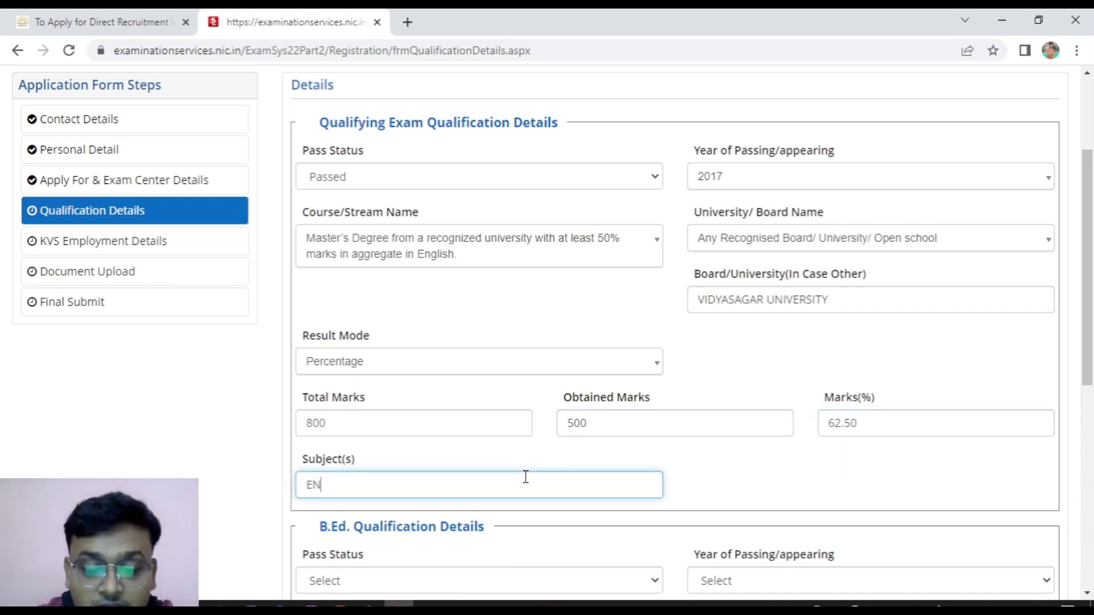
text(GLISH)
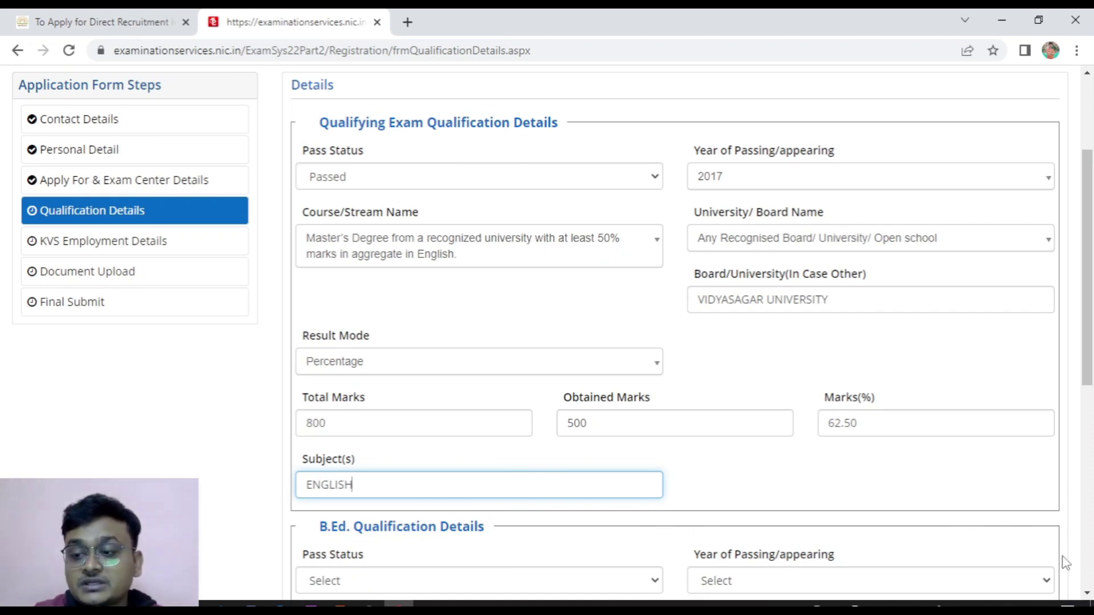
click(1079, 590)
key(ctrl+a)
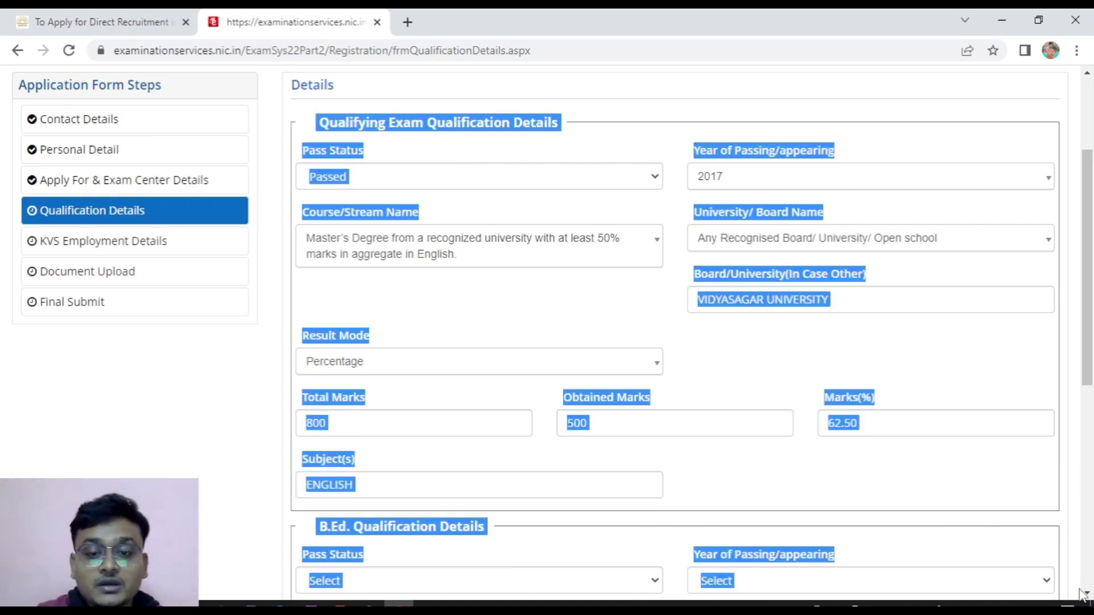
scroll(1085, 590, down, 10)
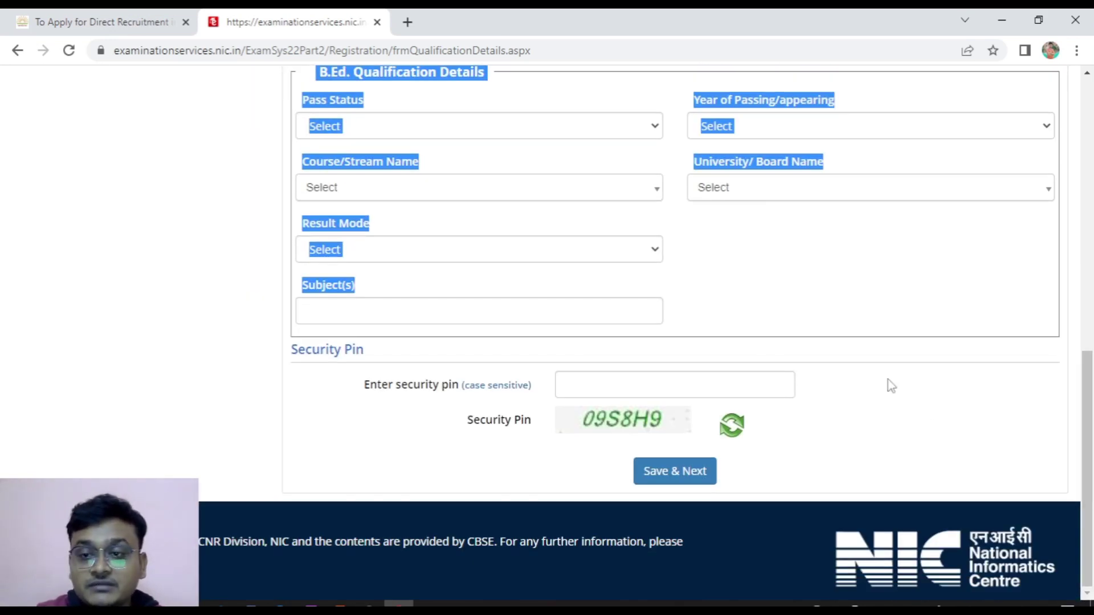
- Mark the B.Ed. as Passed with passing year 2019
click(828, 263)
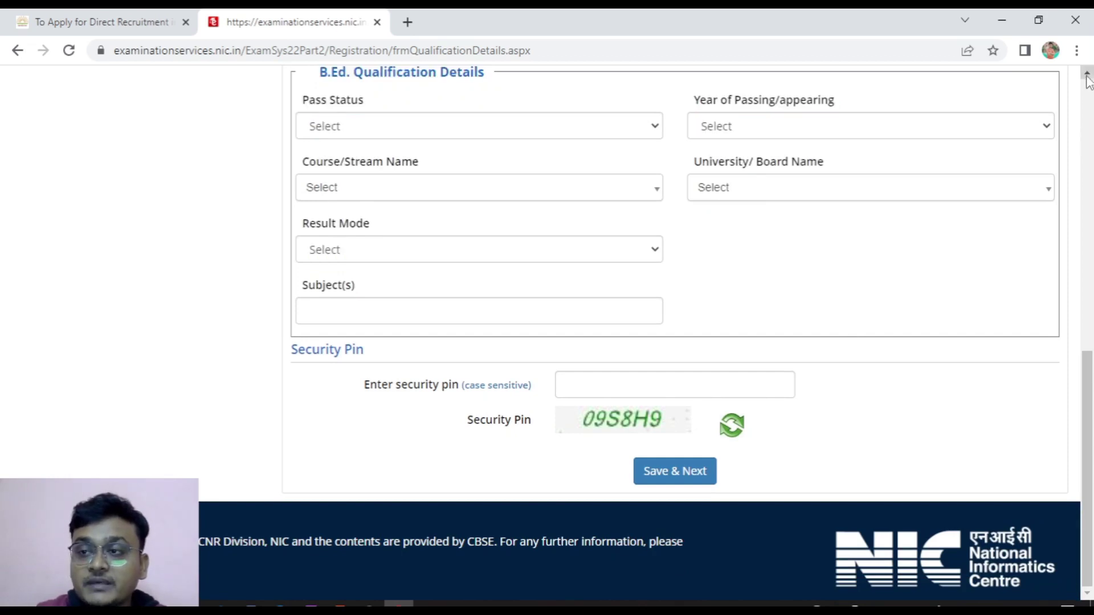
click(1088, 74)
scroll(1087, 77, up, 2)
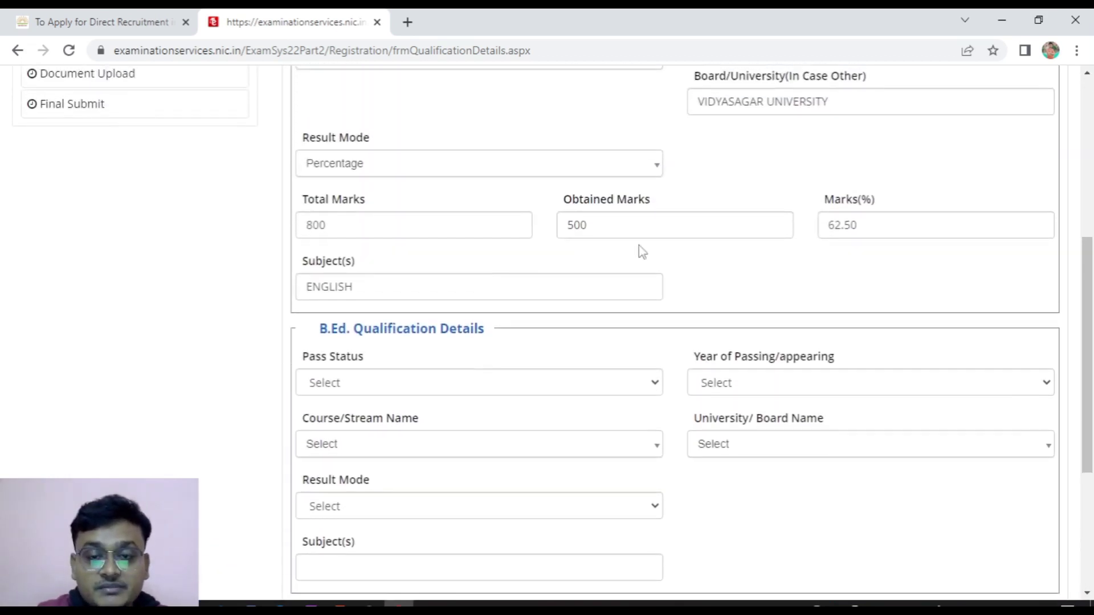
click(504, 392)
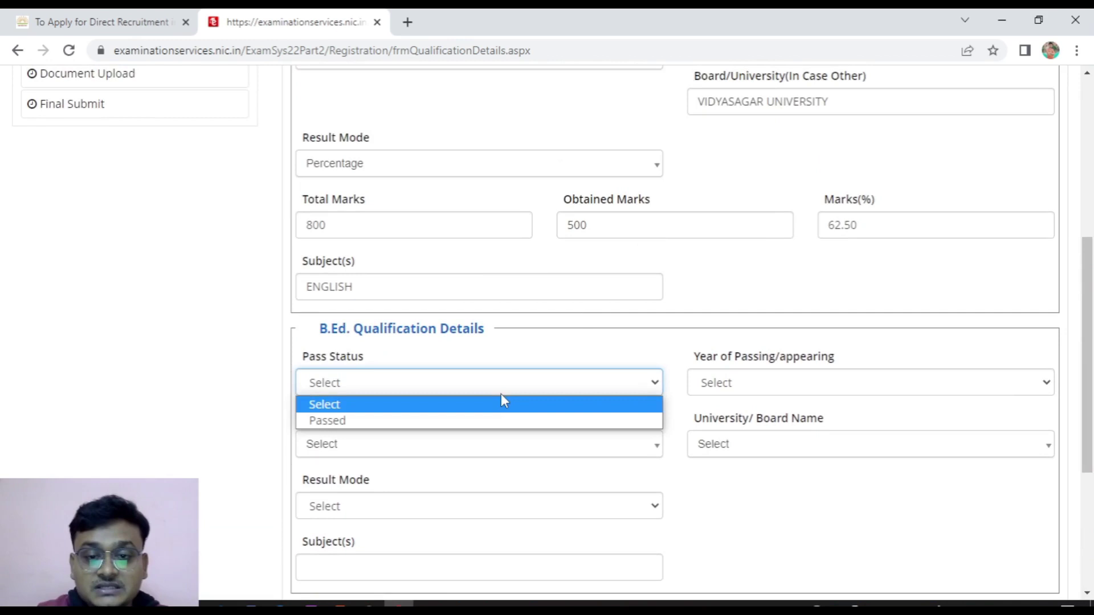
click(480, 424)
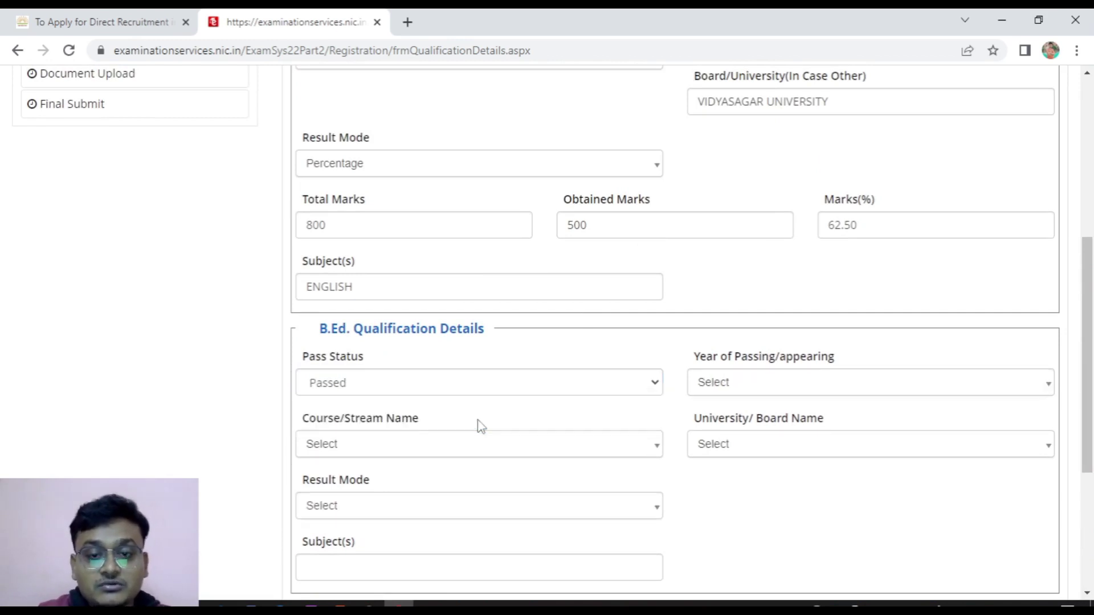
click(728, 397)
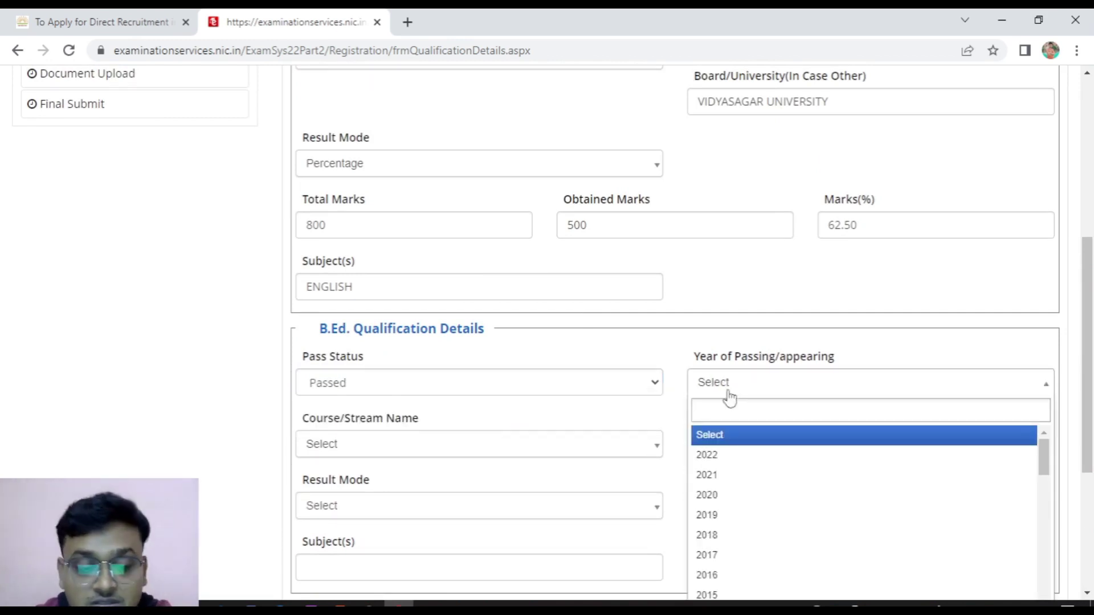
text(2)
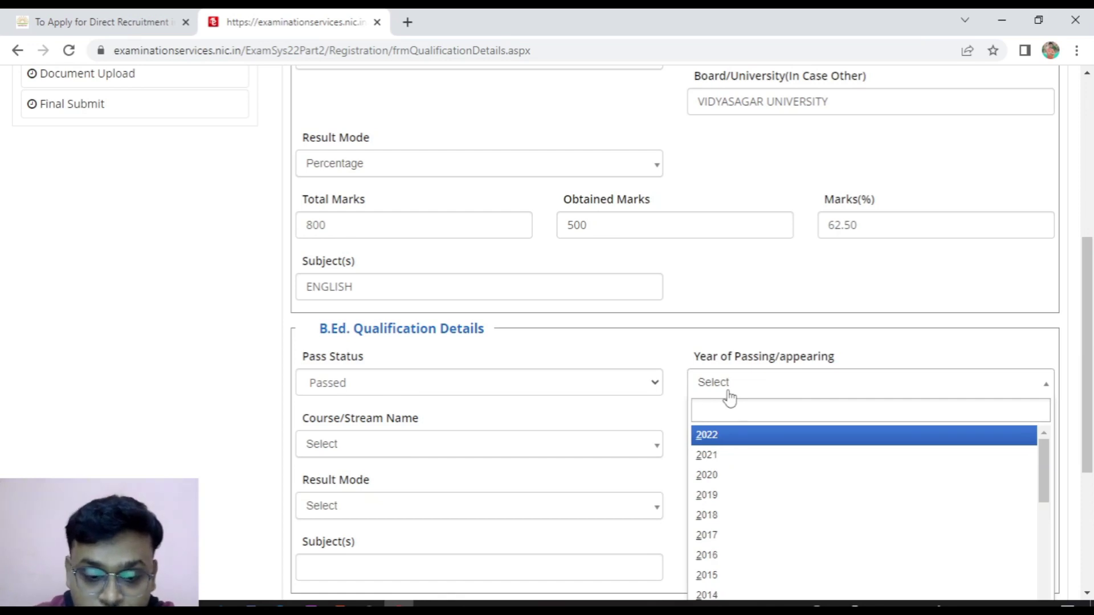
text(2019)
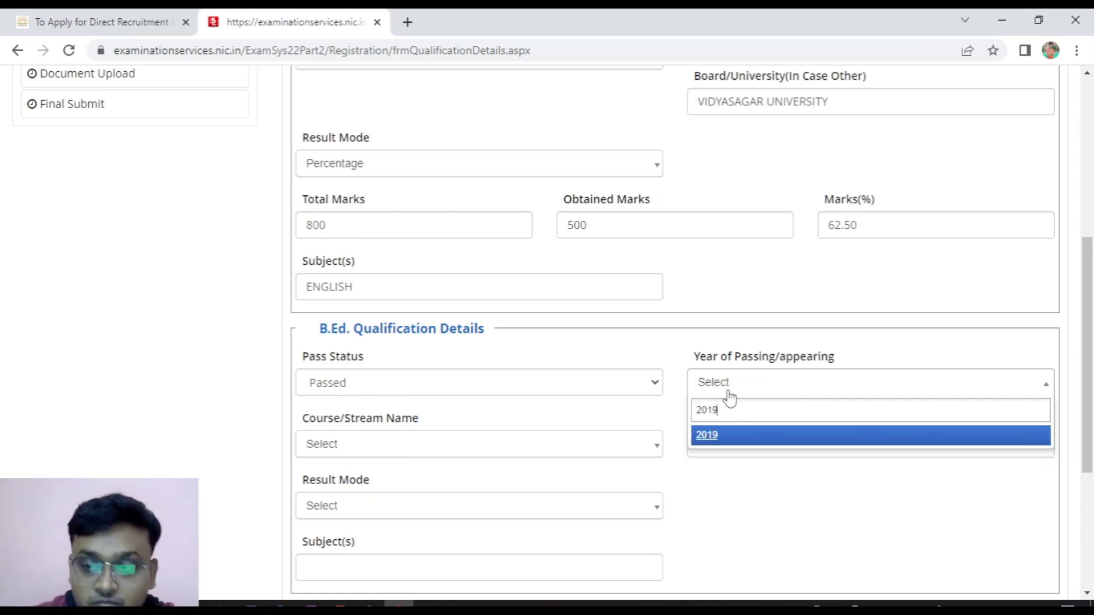
click(712, 436)
- Set the B.Ed. board to Any Recognized Board/University/Open school, WBUTTEPA, with Percentage result mode
click(562, 443)
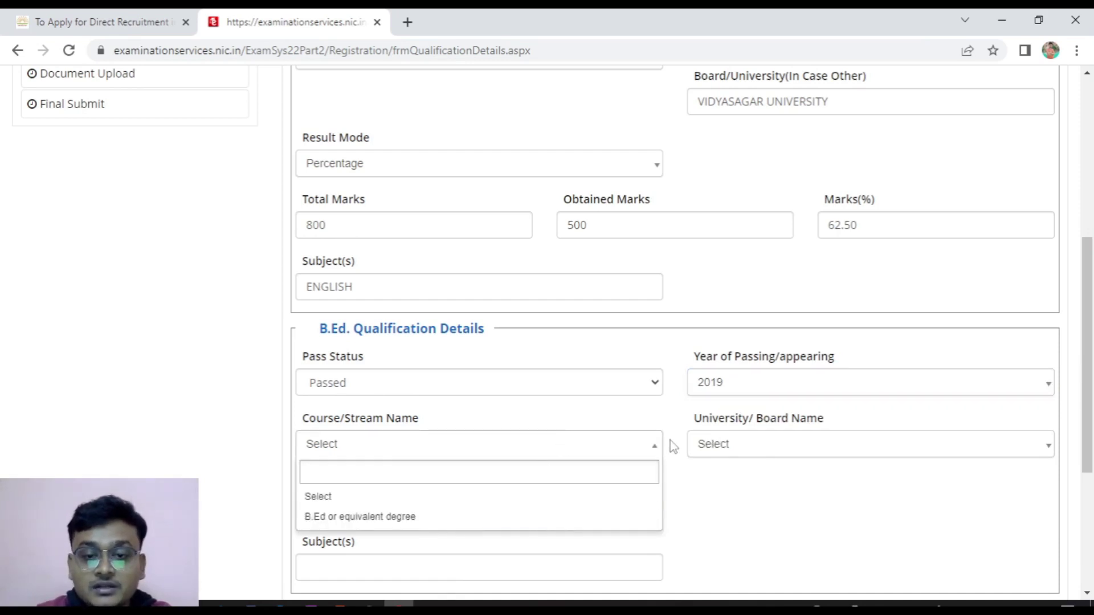
click(767, 446)
click(727, 517)
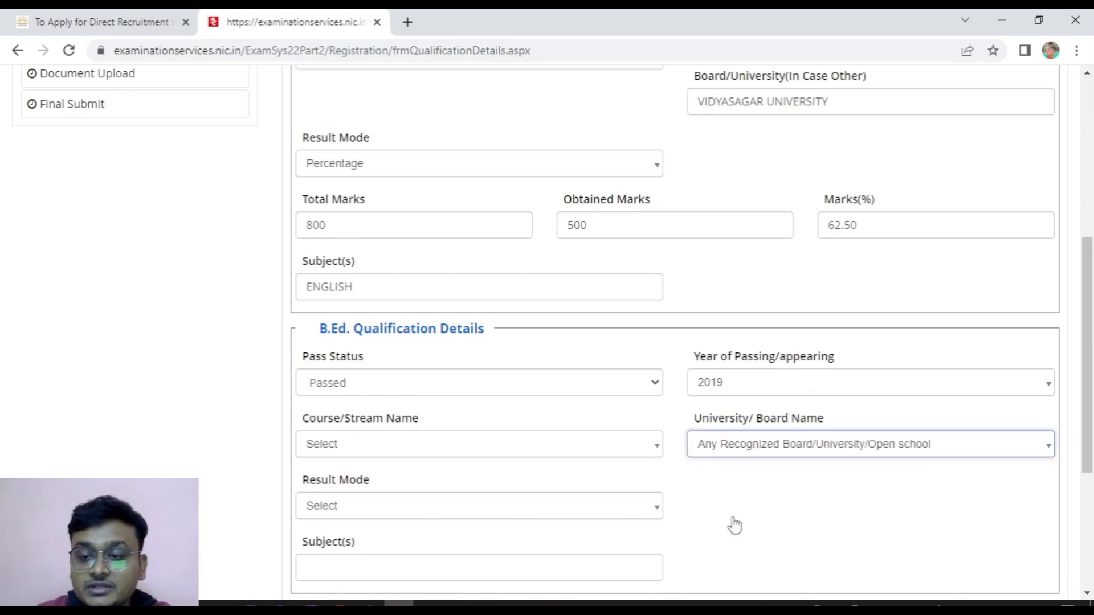
click(474, 498)
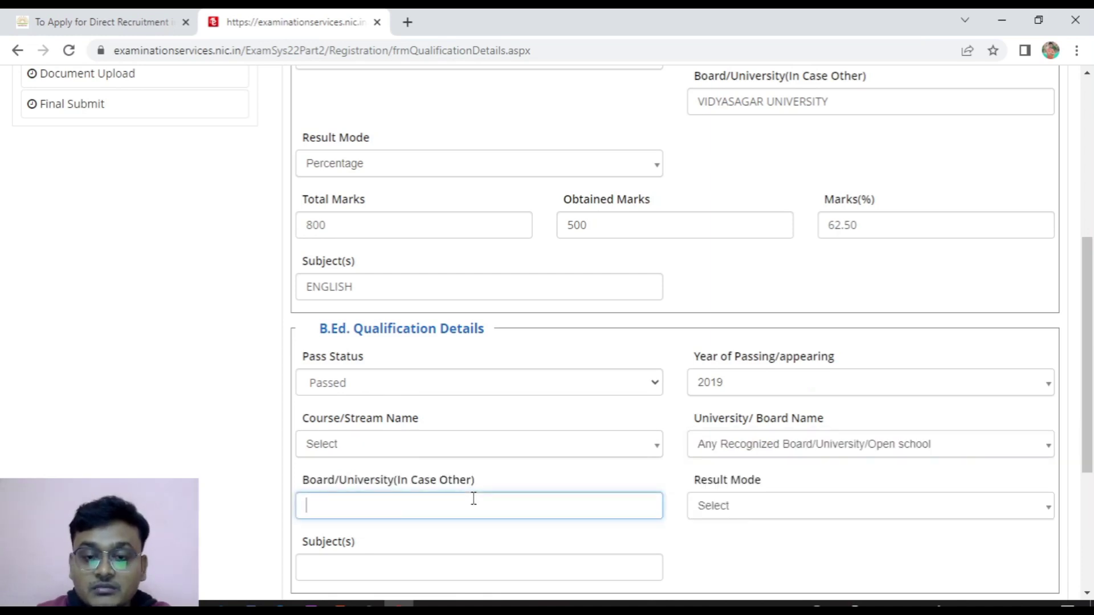
text(WBU)
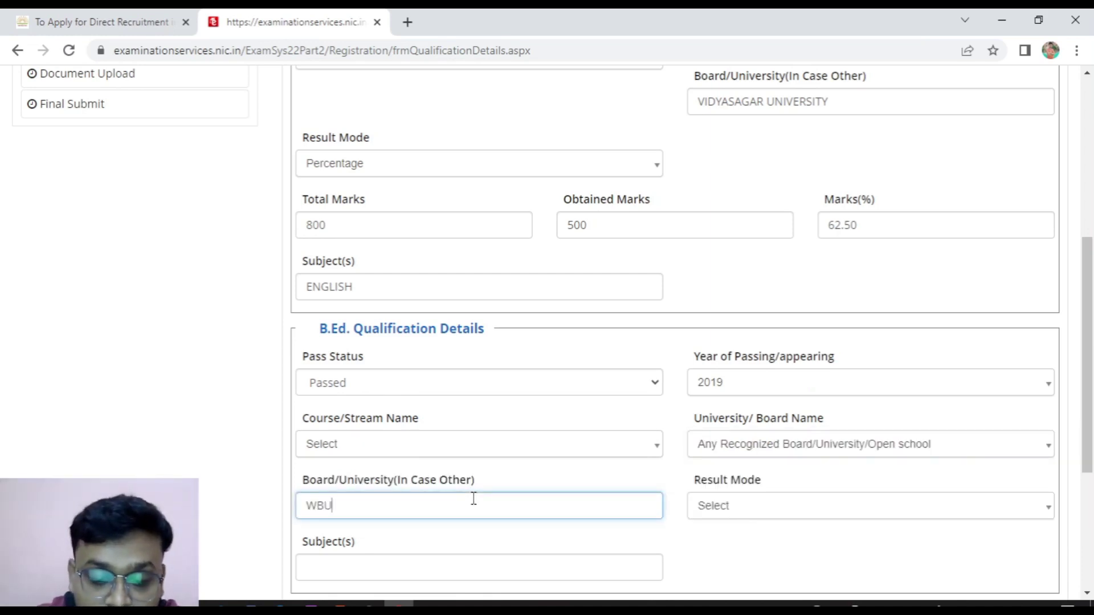
text(TTEPA)
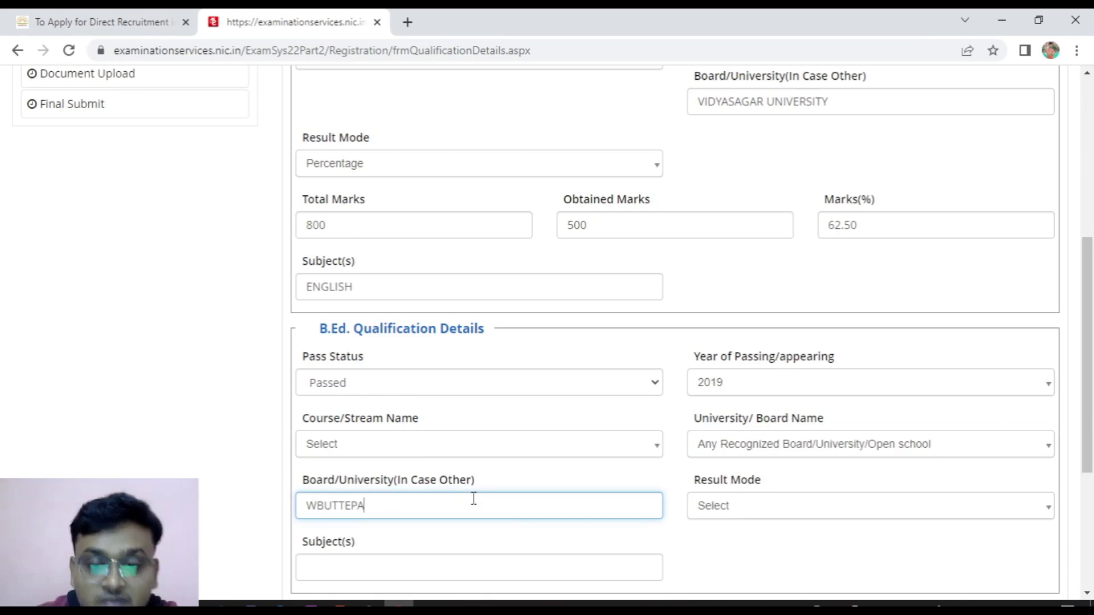
click(715, 506)
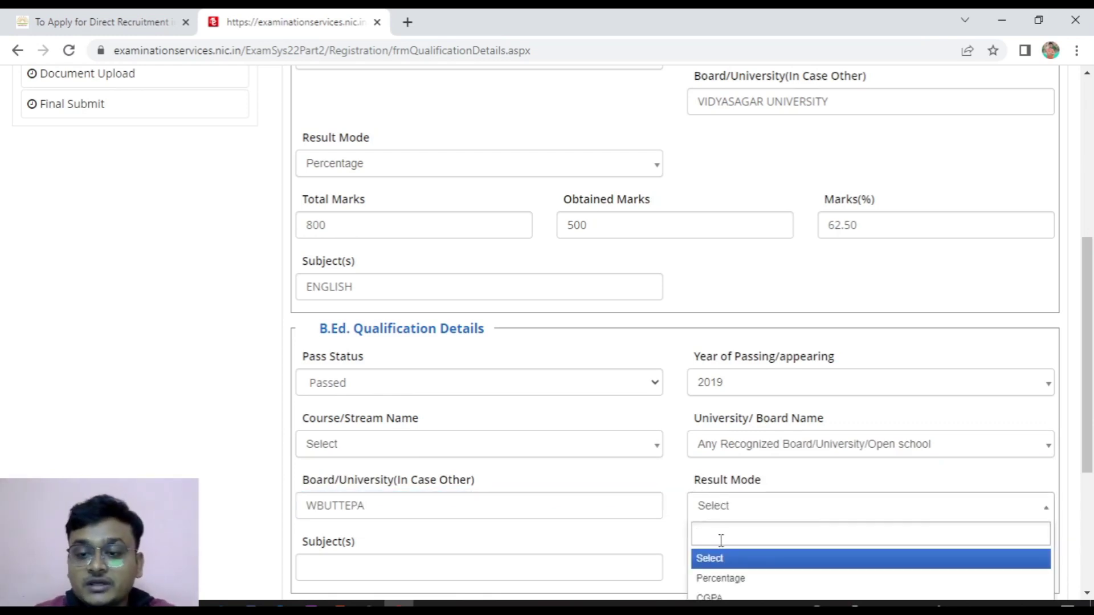
click(843, 580)
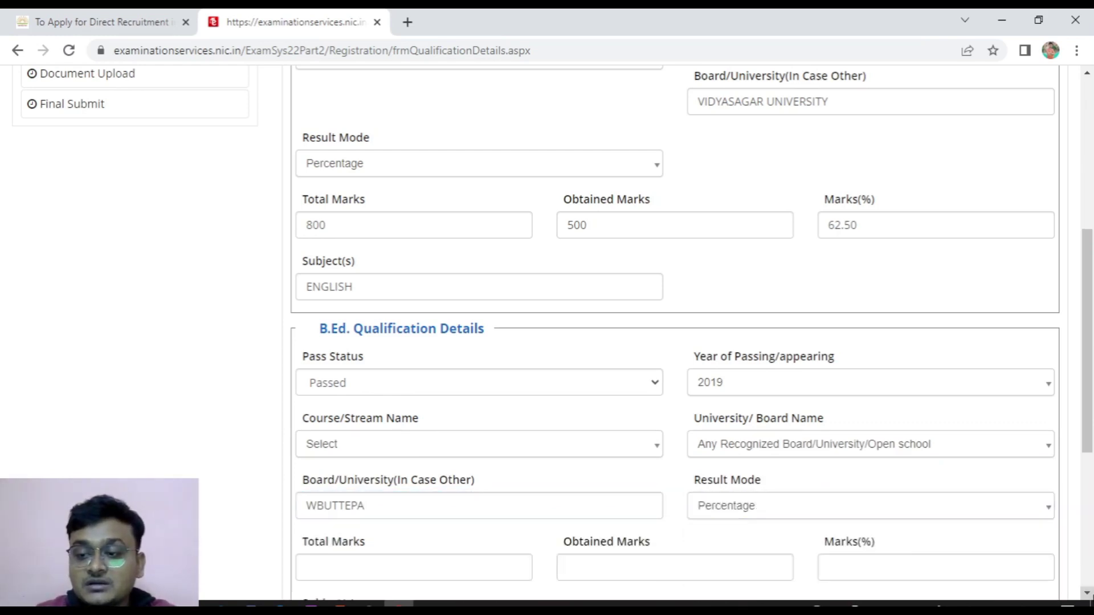
- Enter B.Ed. marks of 1500 out of 2000, giving 75.00%
scroll(1086, 597, down, 3)
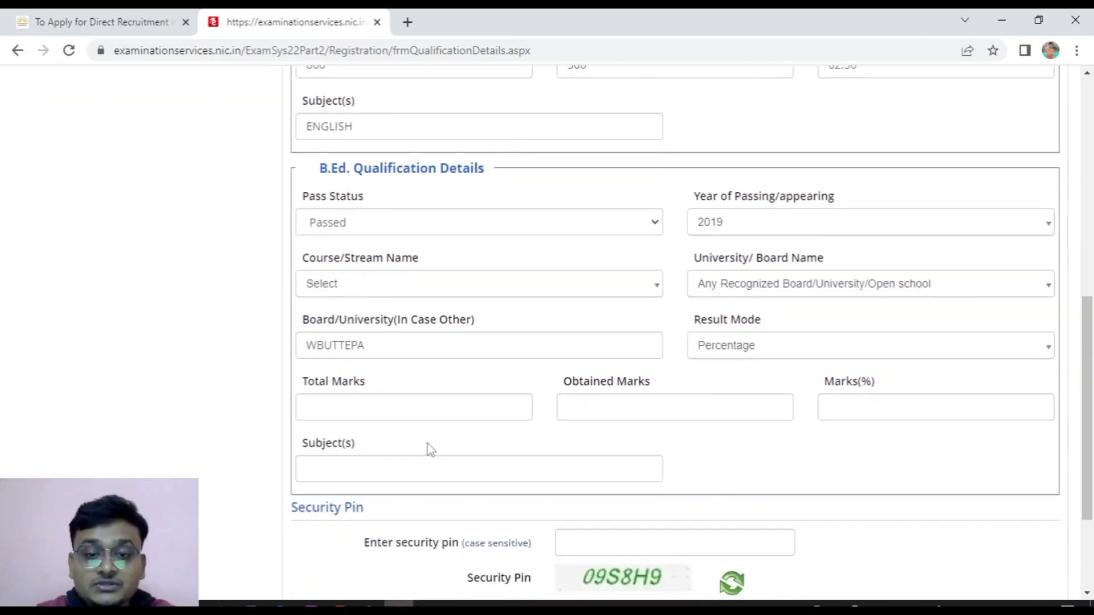
click(387, 415)
text(2000)
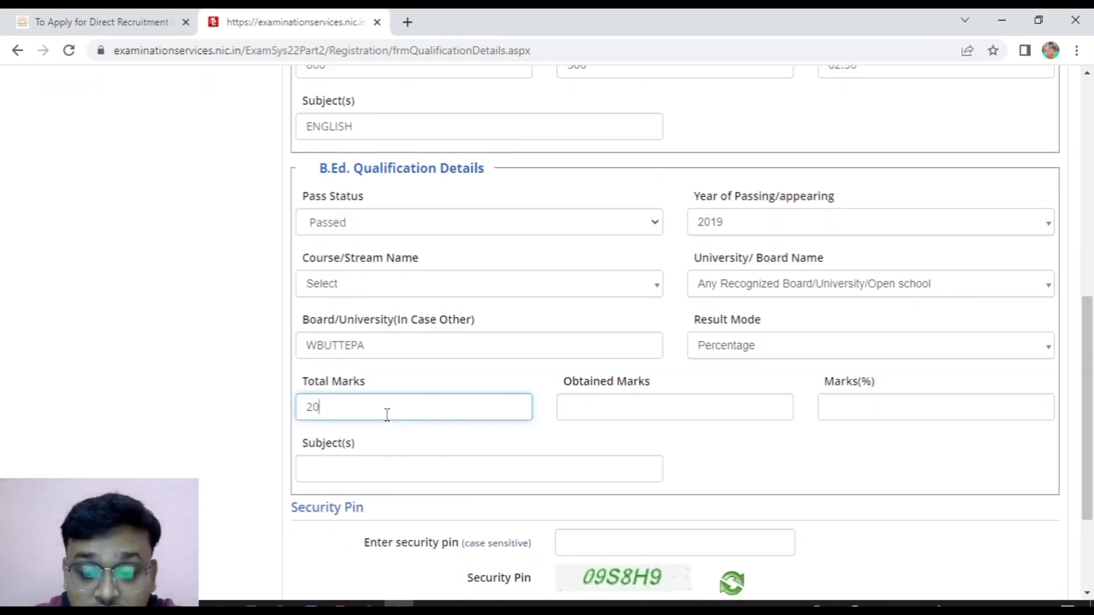
click(574, 407)
text(1500)
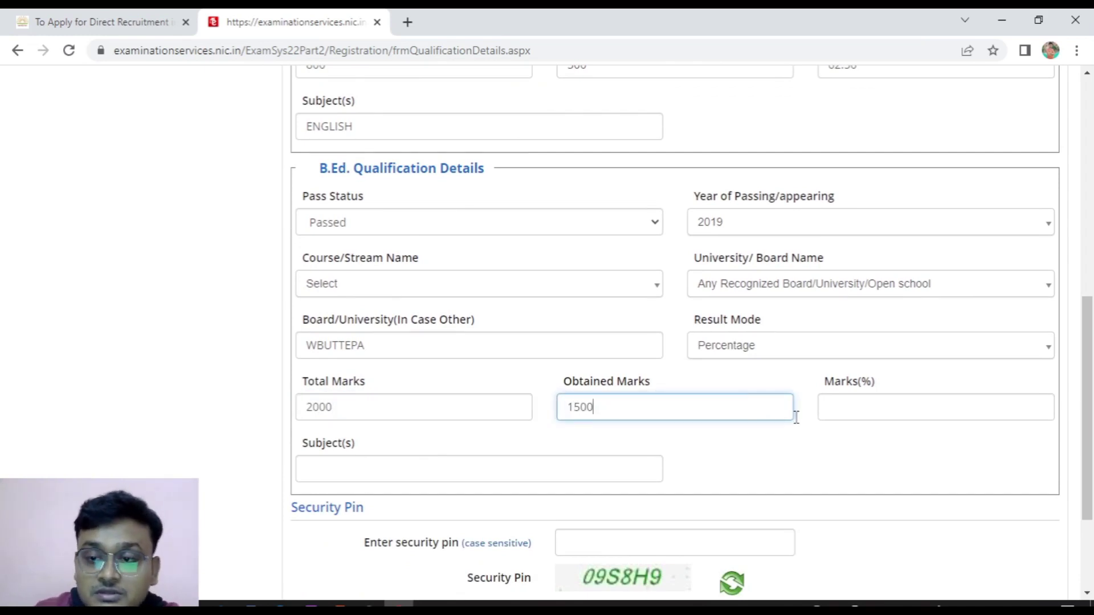
click(833, 411)
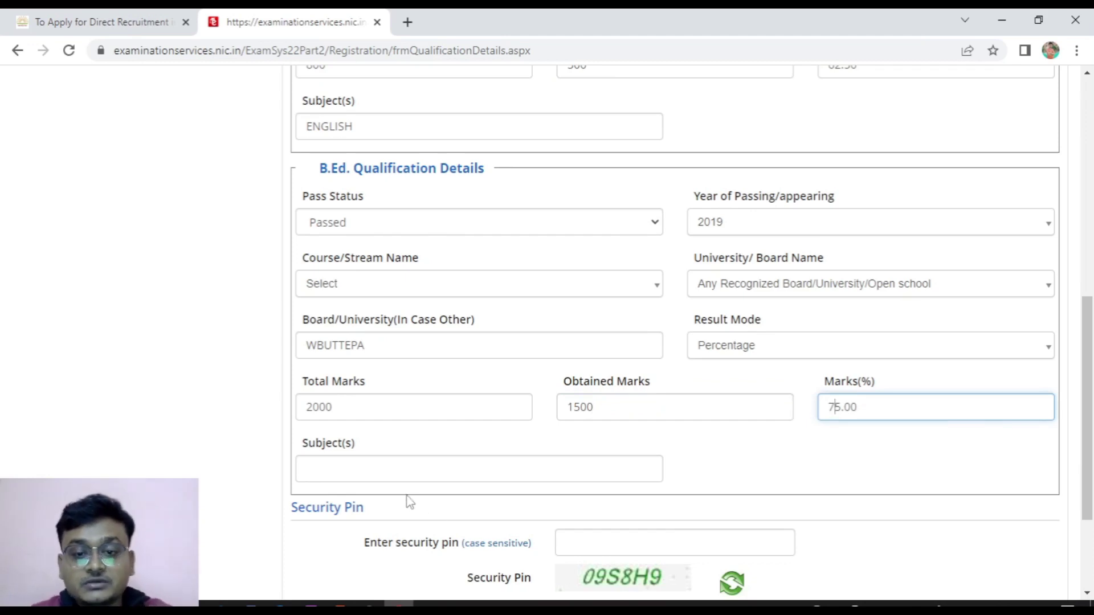
- Type the B.Ed. subjects 'LAC, ENG.PEDAGOGY, ETC'
click(393, 475)
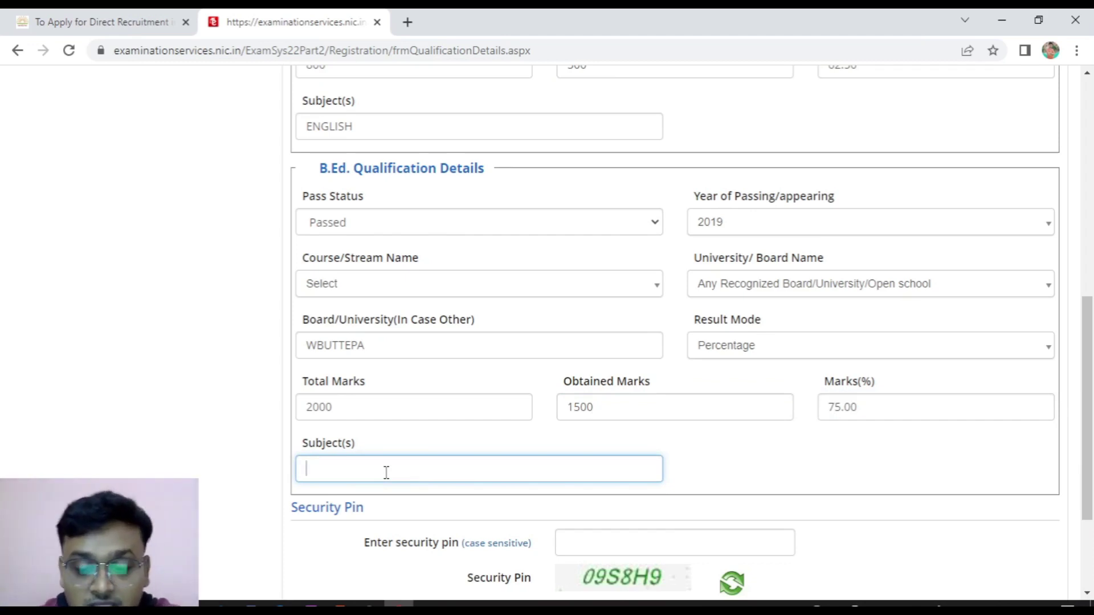
text(LAC)
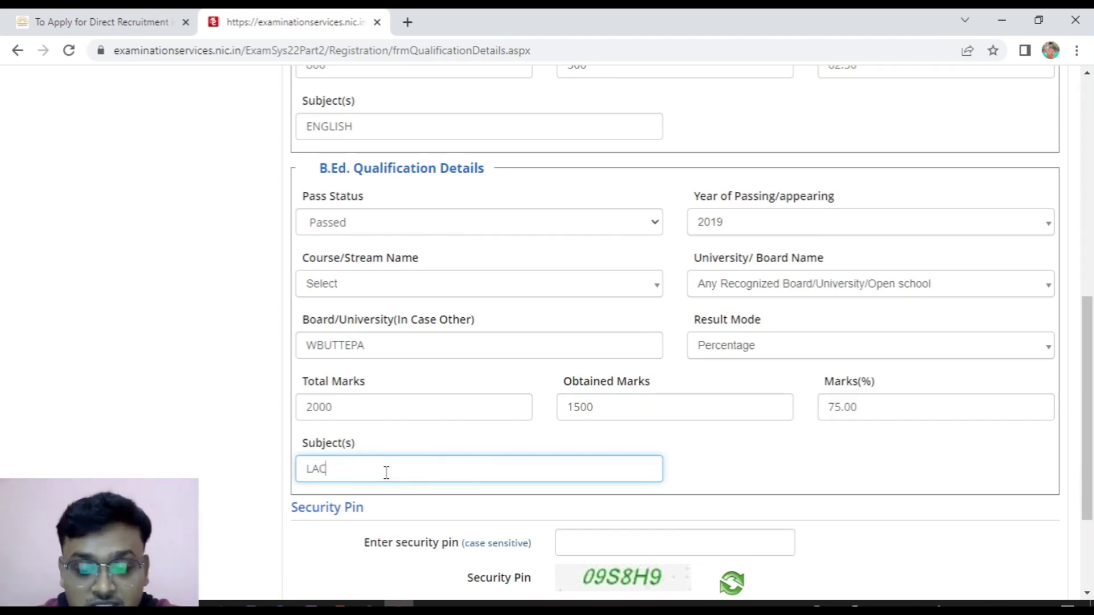
text(, )
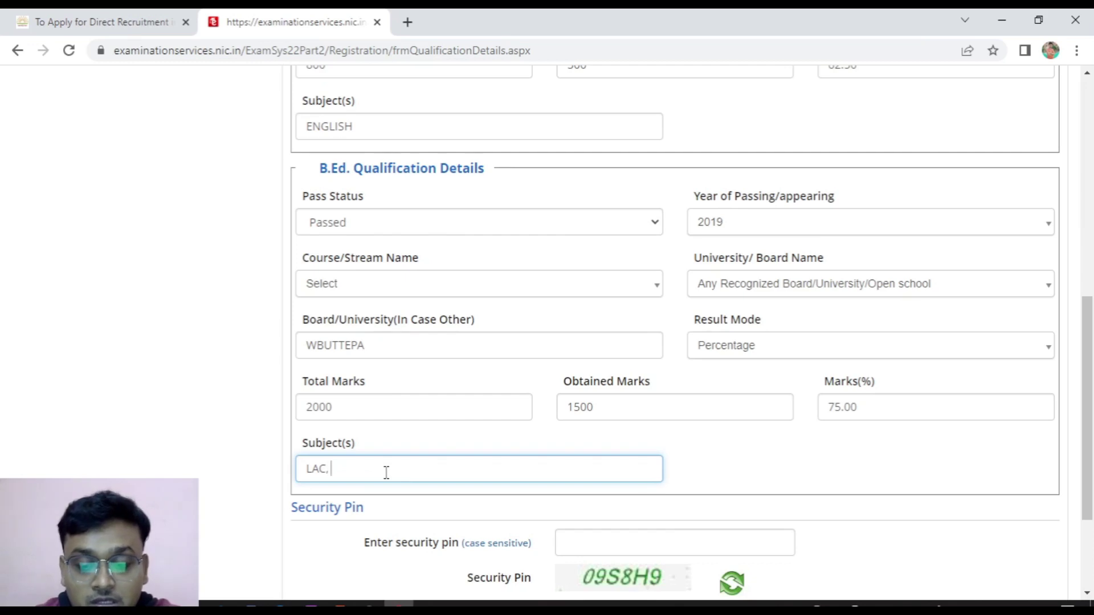
text(PE)
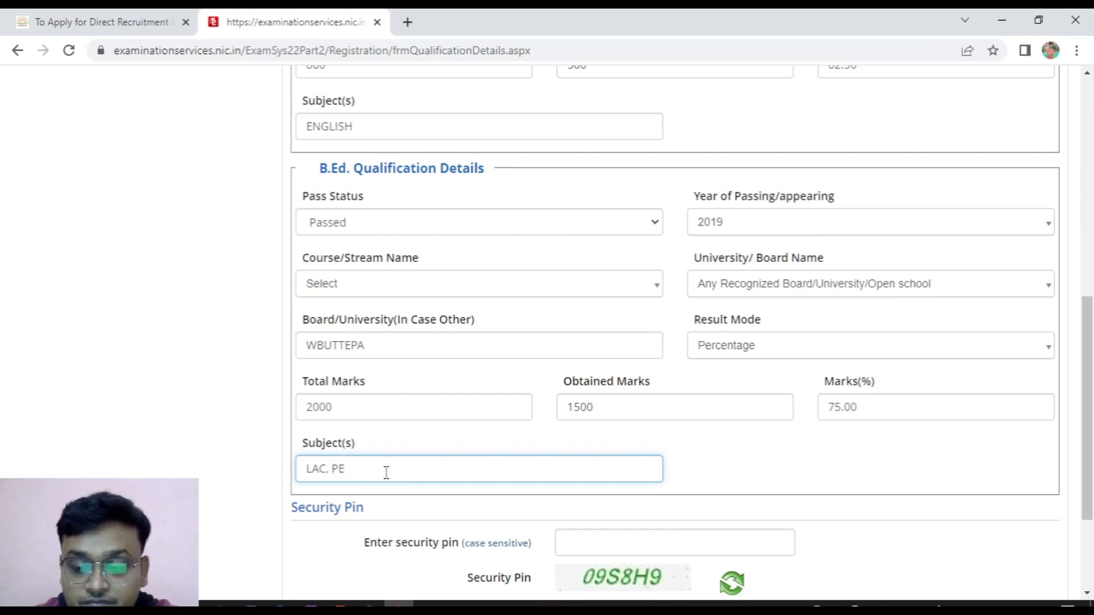
key(BackSpace)
key(BackSpace)
text(ENG)
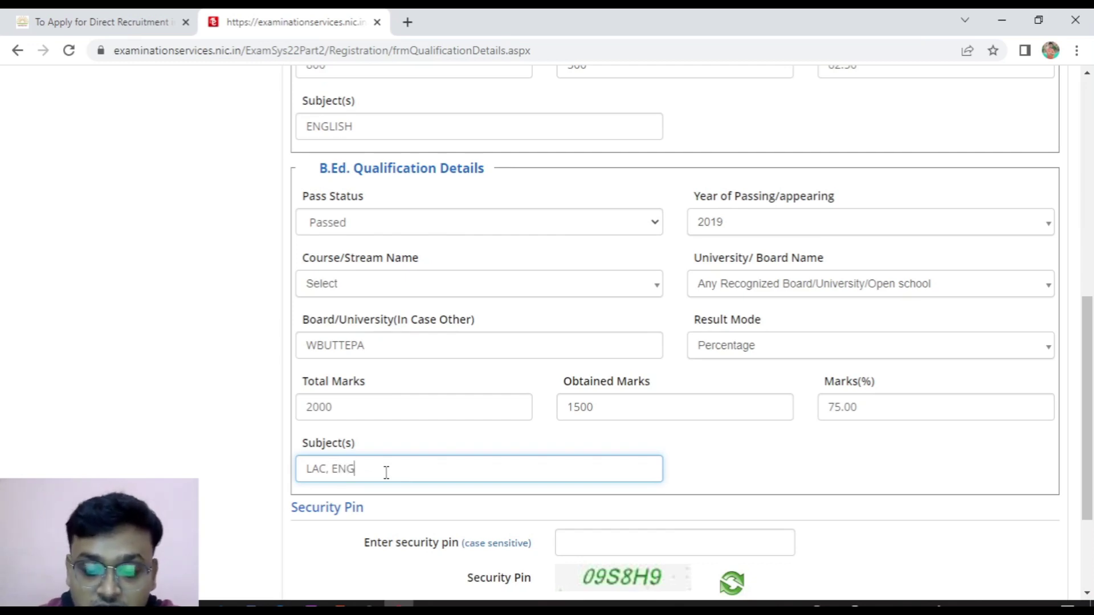
text(.P)
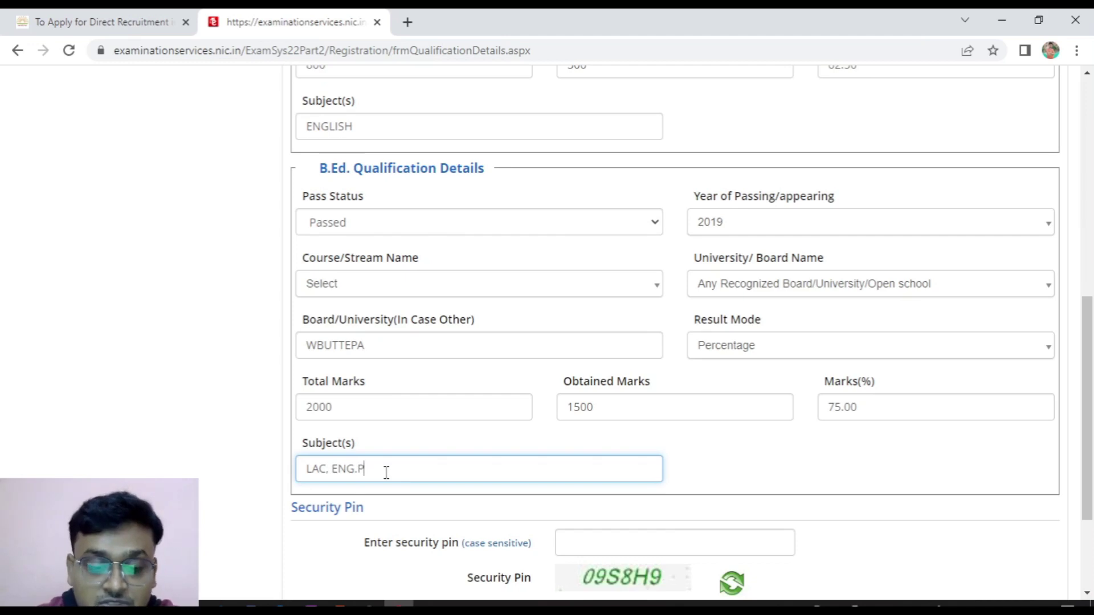
text(EDAGO)
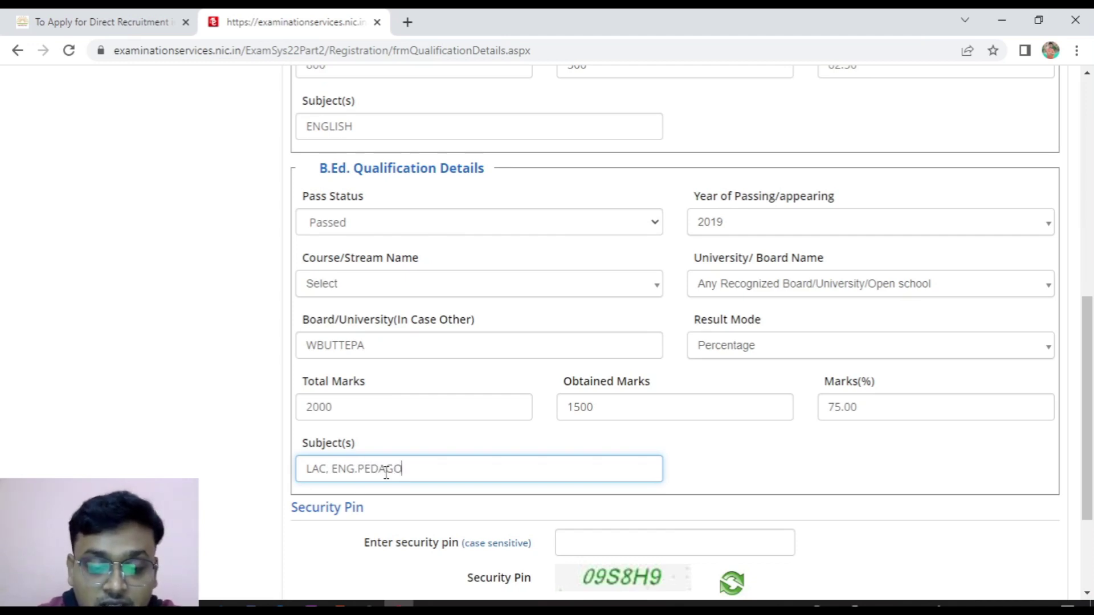
text(GY)
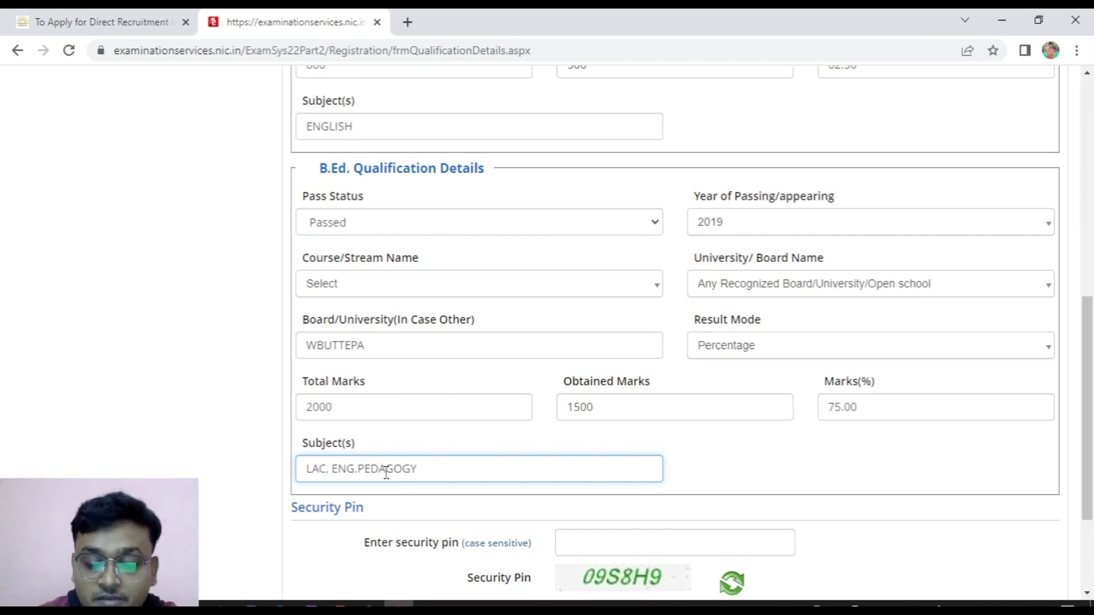
text(, ETC)
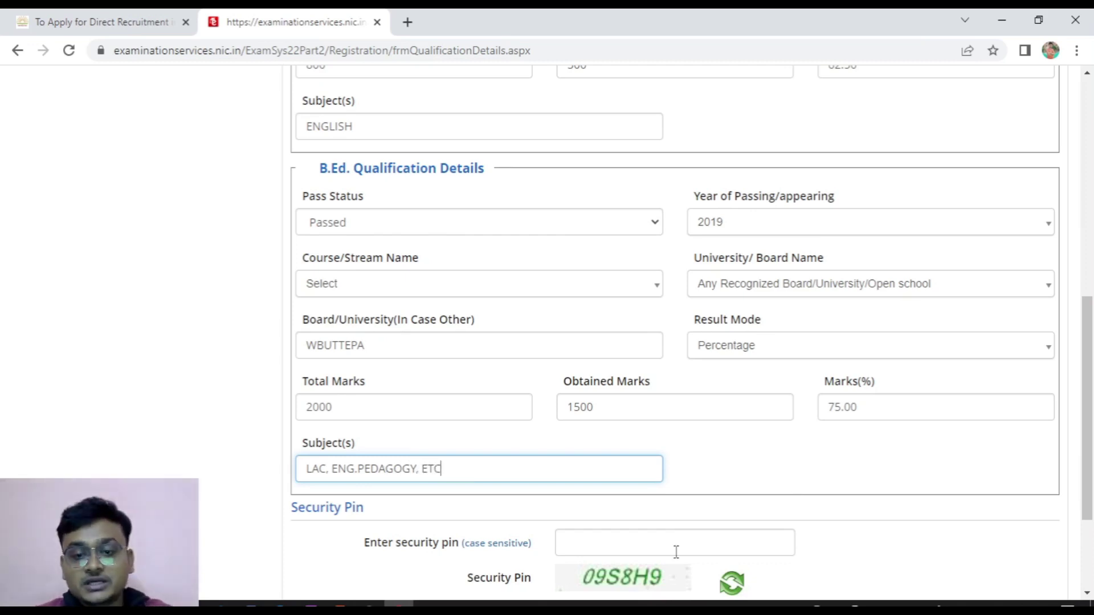
- Enter the displayed security pin and submit the qualification section, confirming with Yes
click(606, 545)
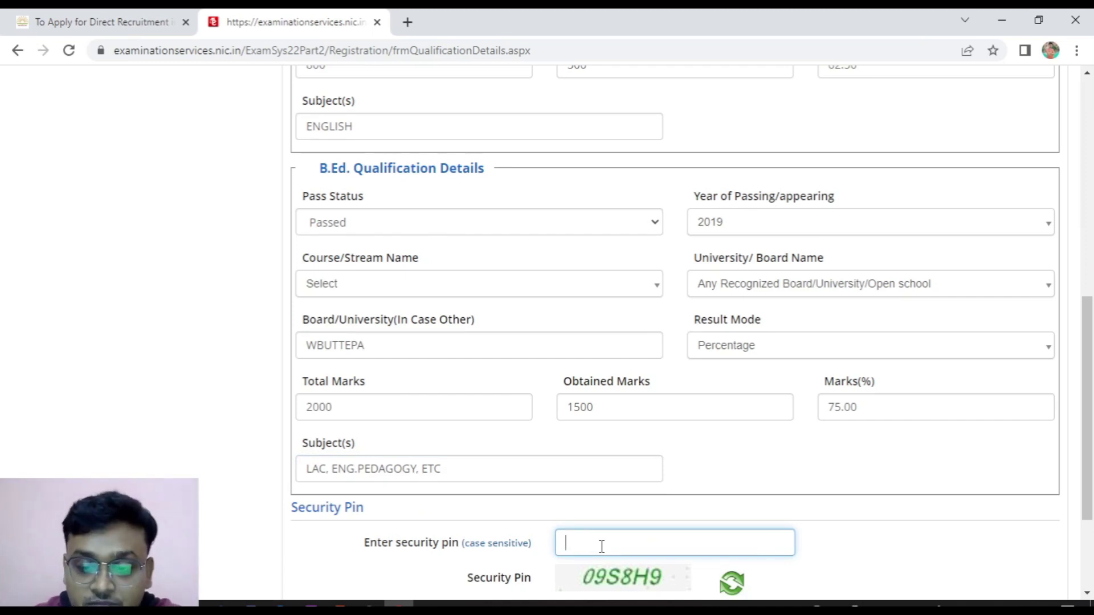
text(09)
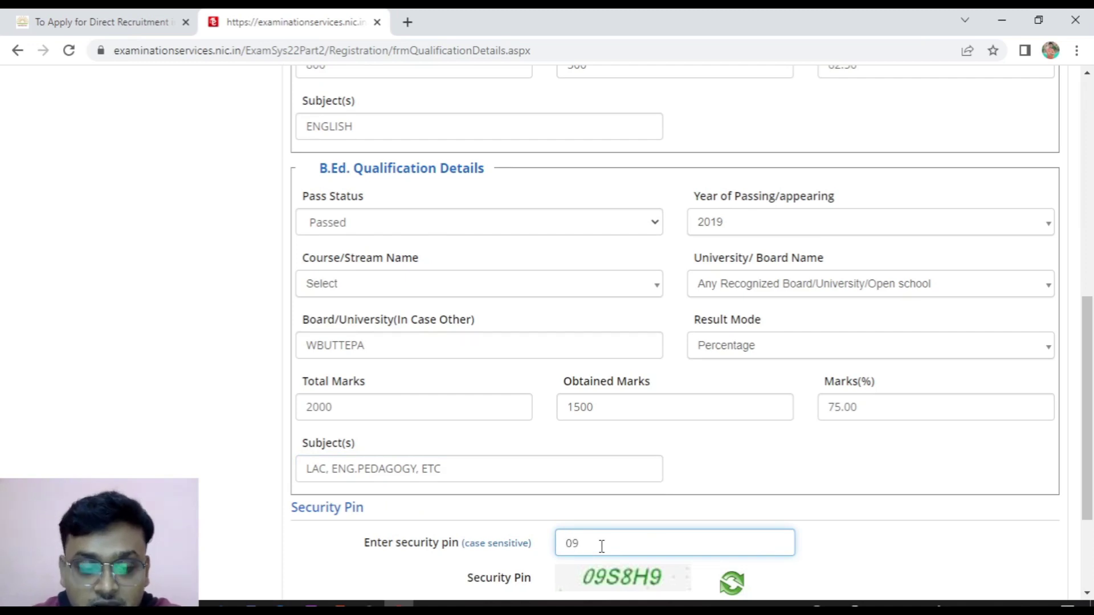
text(S8)
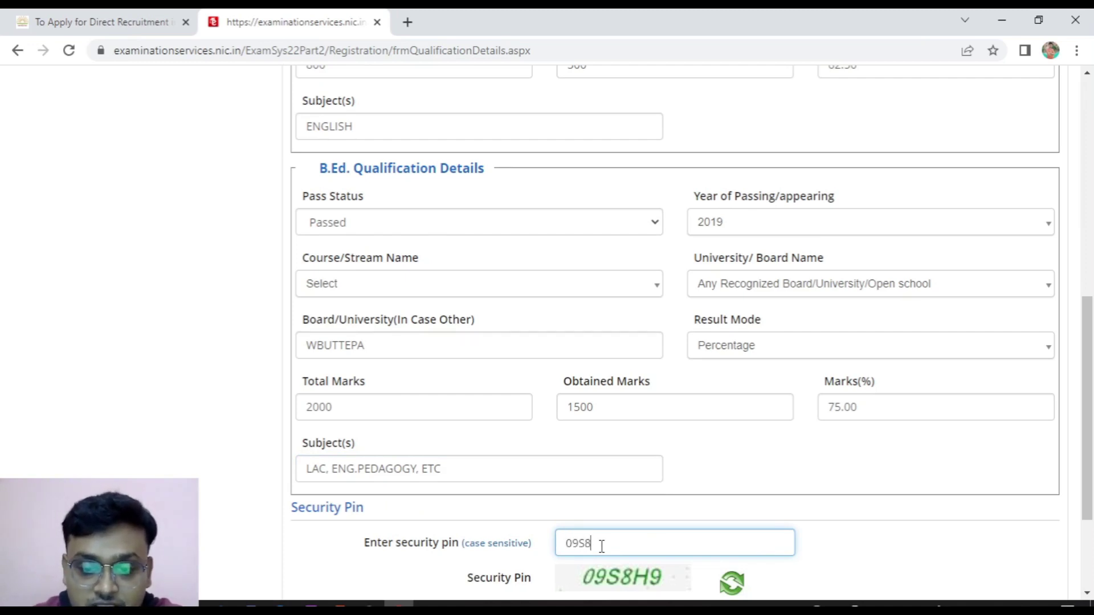
text(H9)
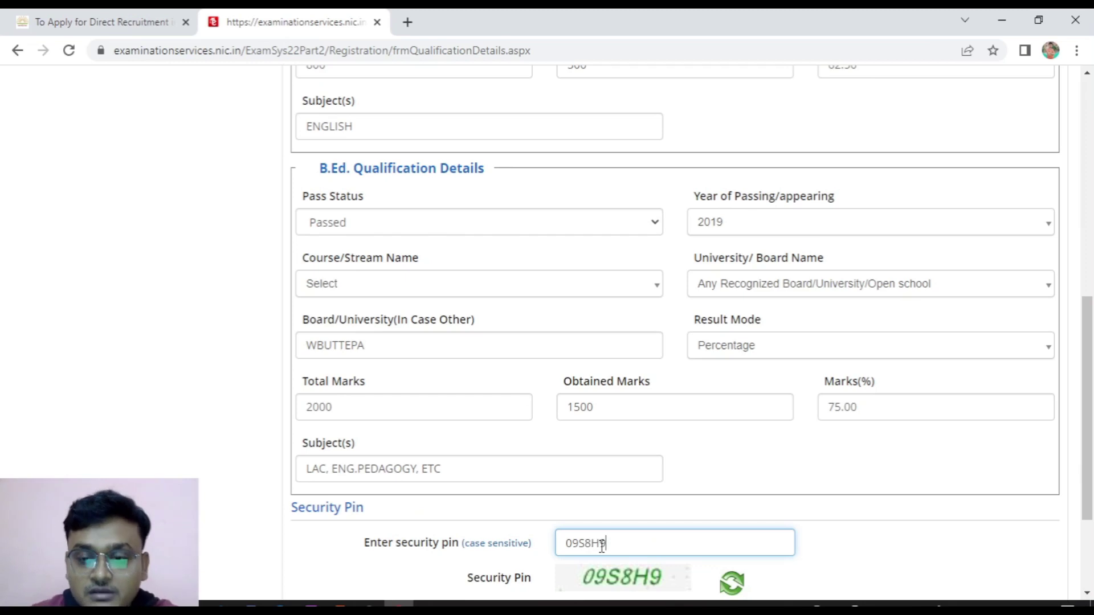
click(1087, 595)
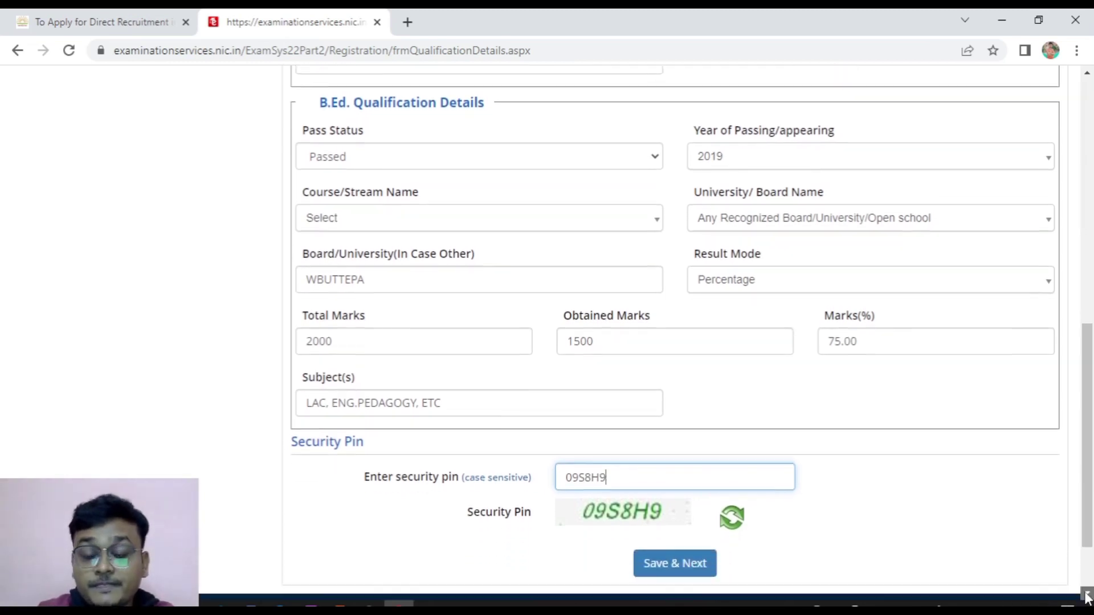
click(1087, 595)
click(701, 486)
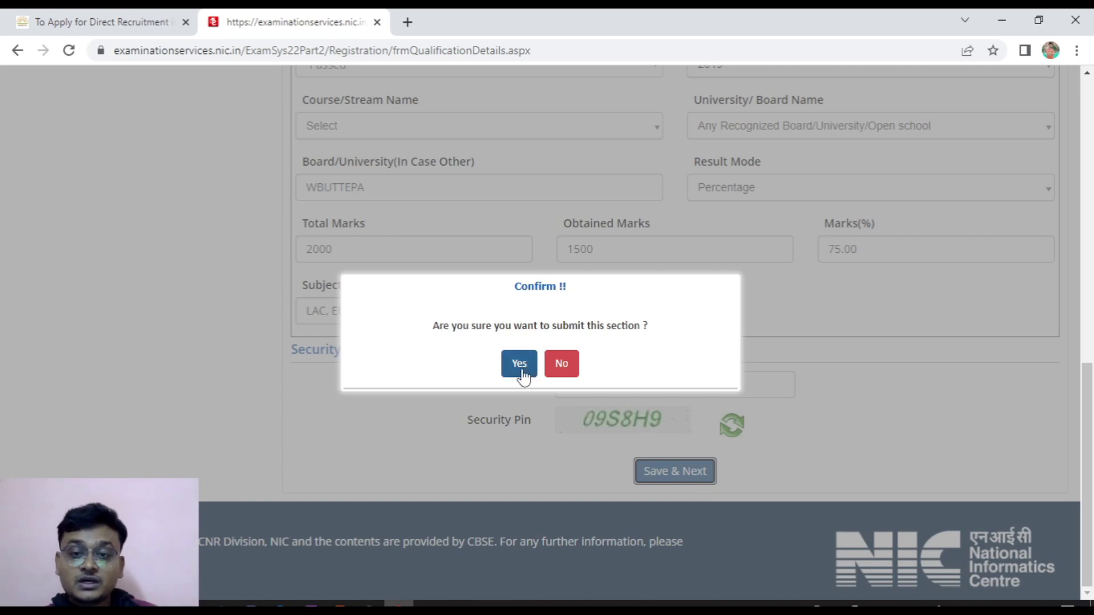
click(520, 372)
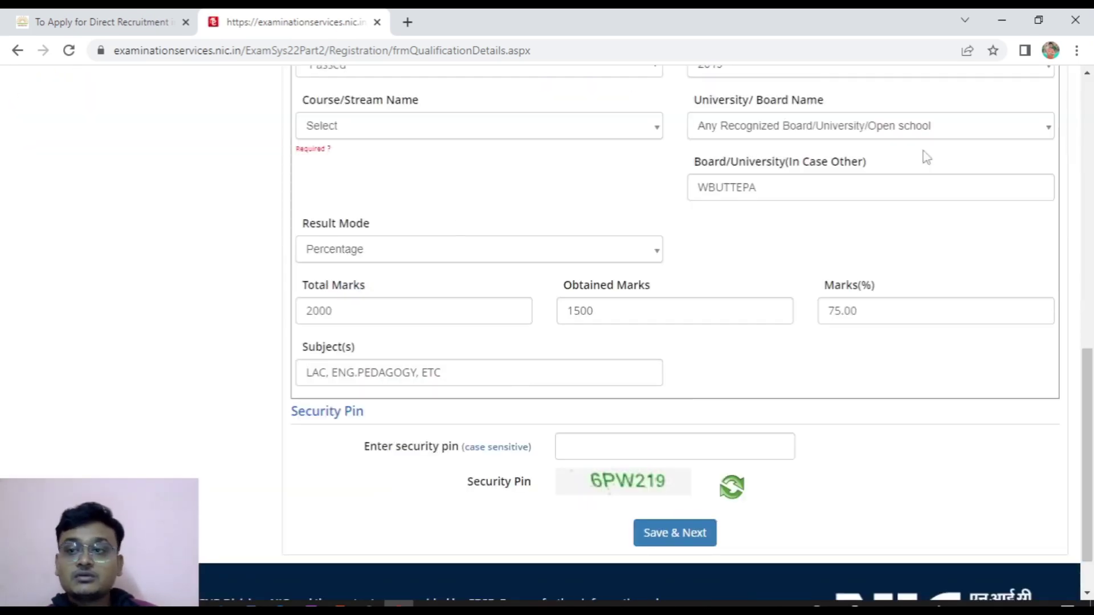
- Select 'B.Ed or equivalent degree' as the Course/Stream Name
scroll(1091, 80, up, 3)
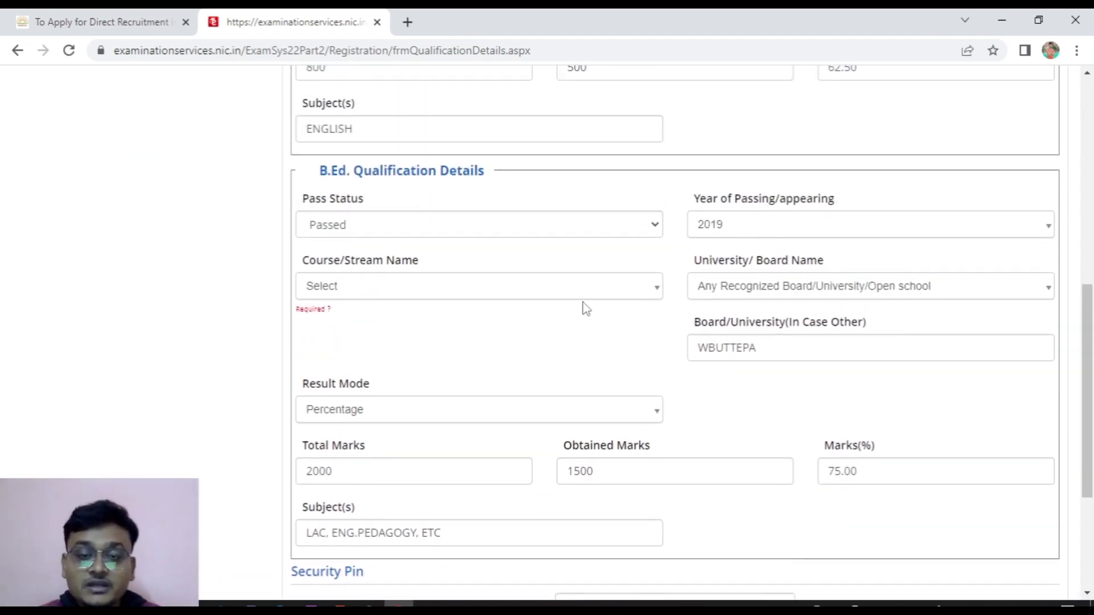
click(581, 297)
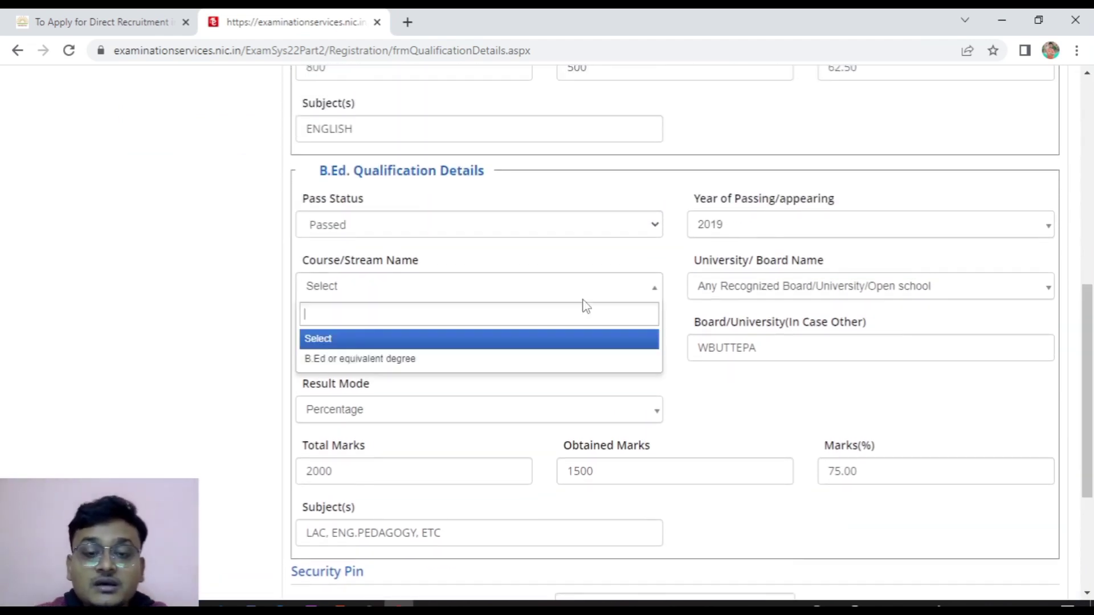
click(473, 363)
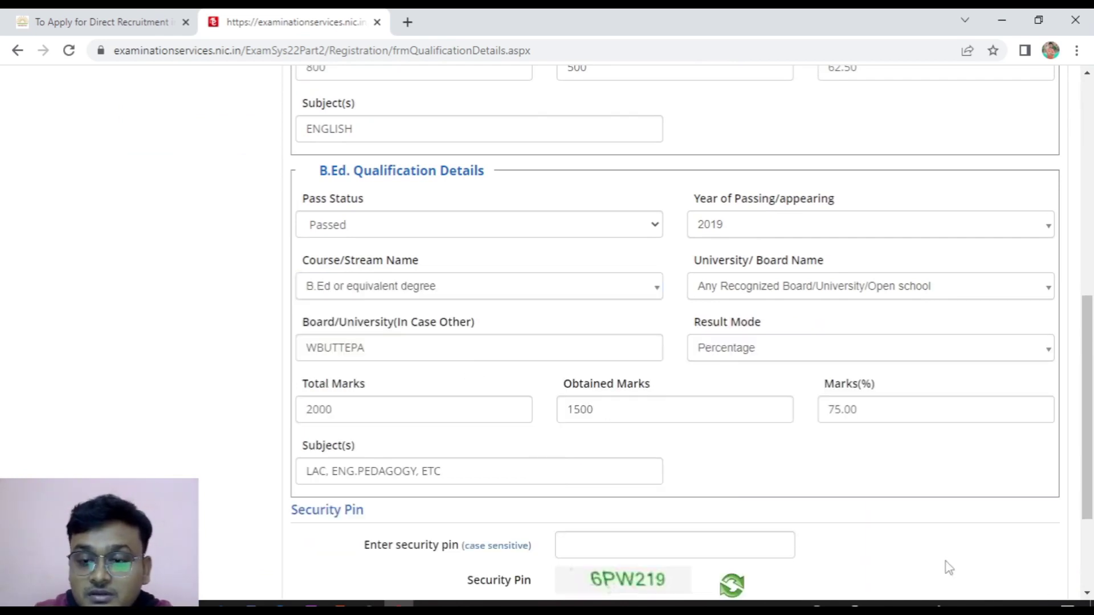
- Enter the new security pin and save the qualification details, confirming the submission
click(609, 553)
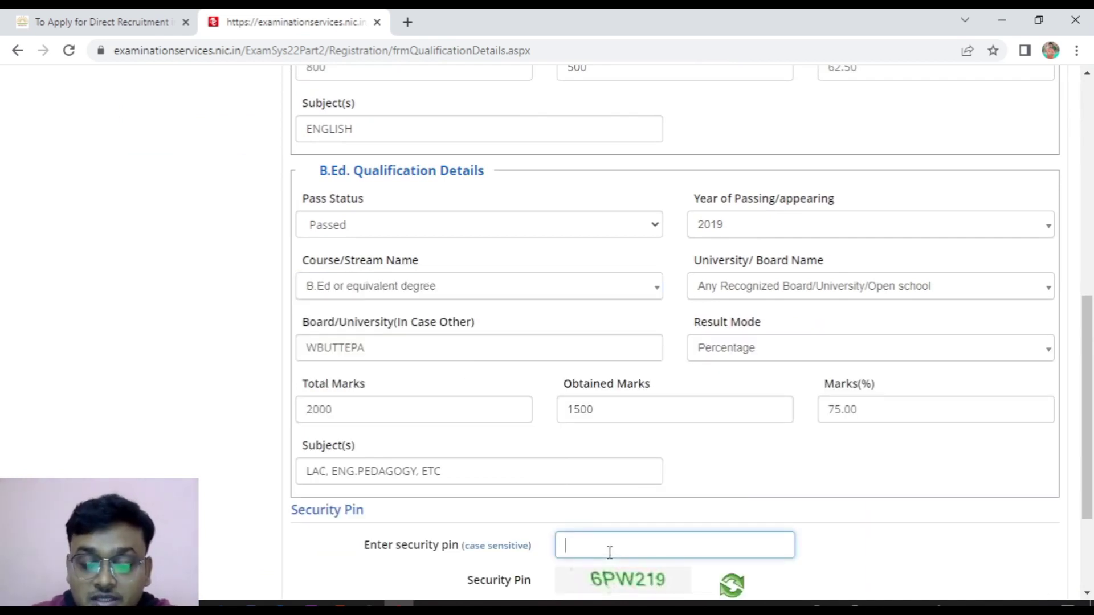
text(6)
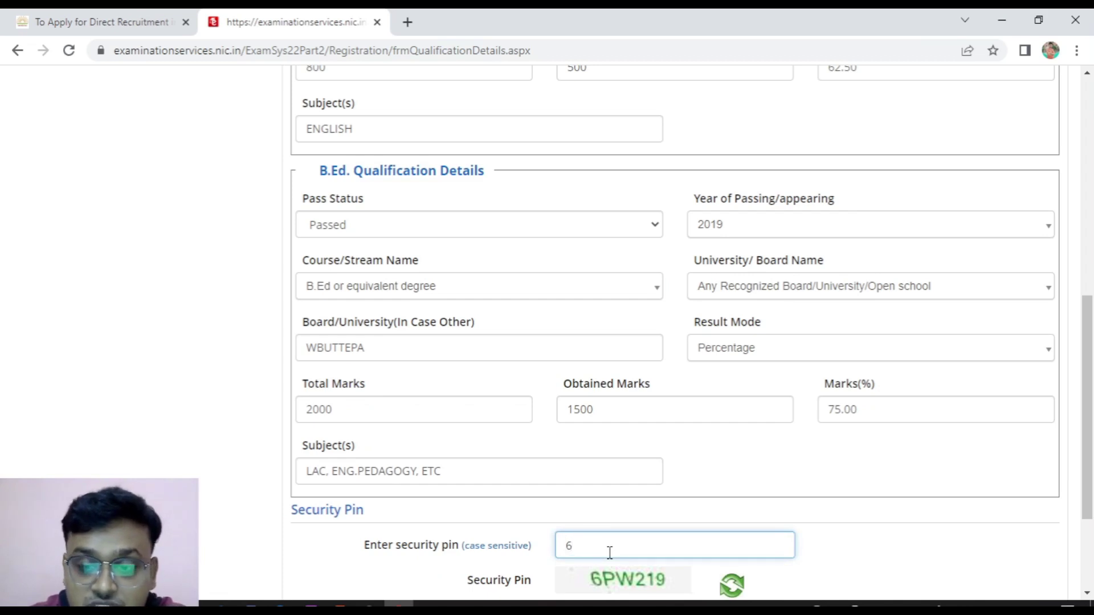
text(P)
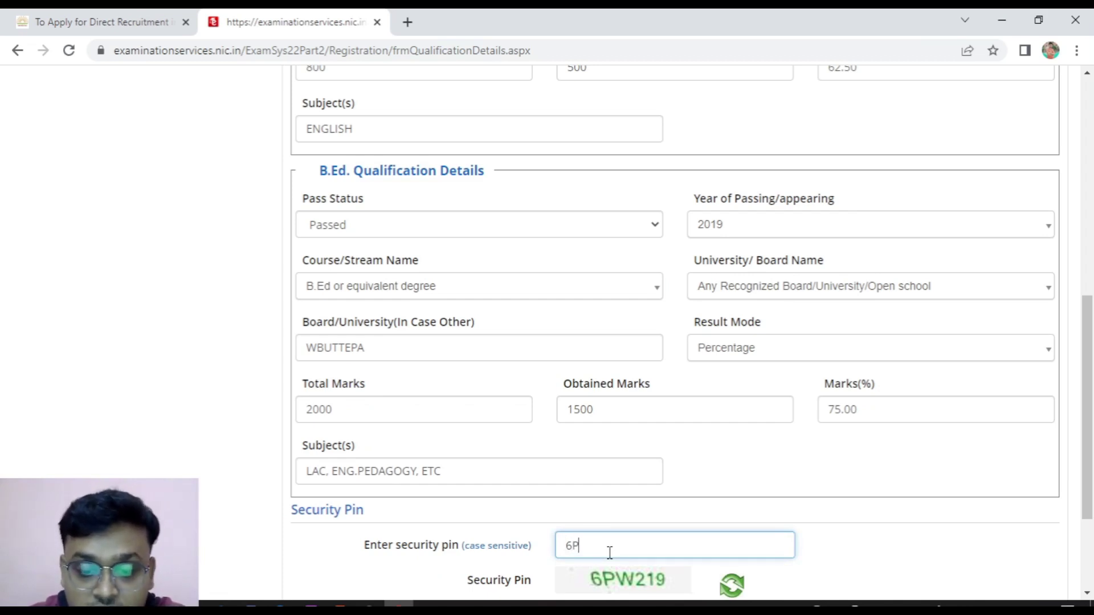
text(W2)
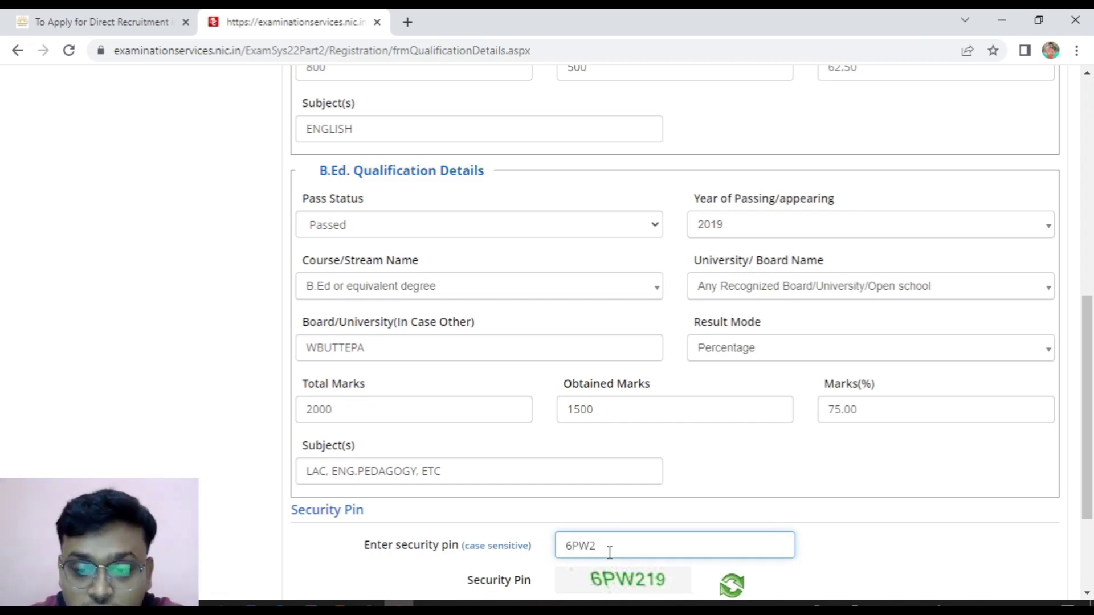
text(19)
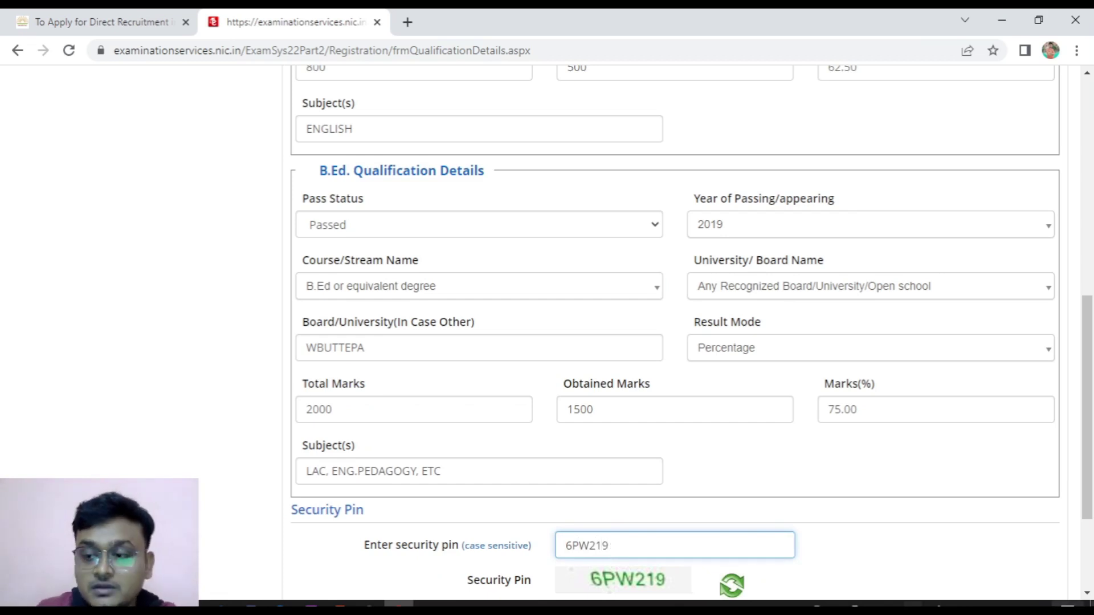
scroll(1088, 596, down, 3)
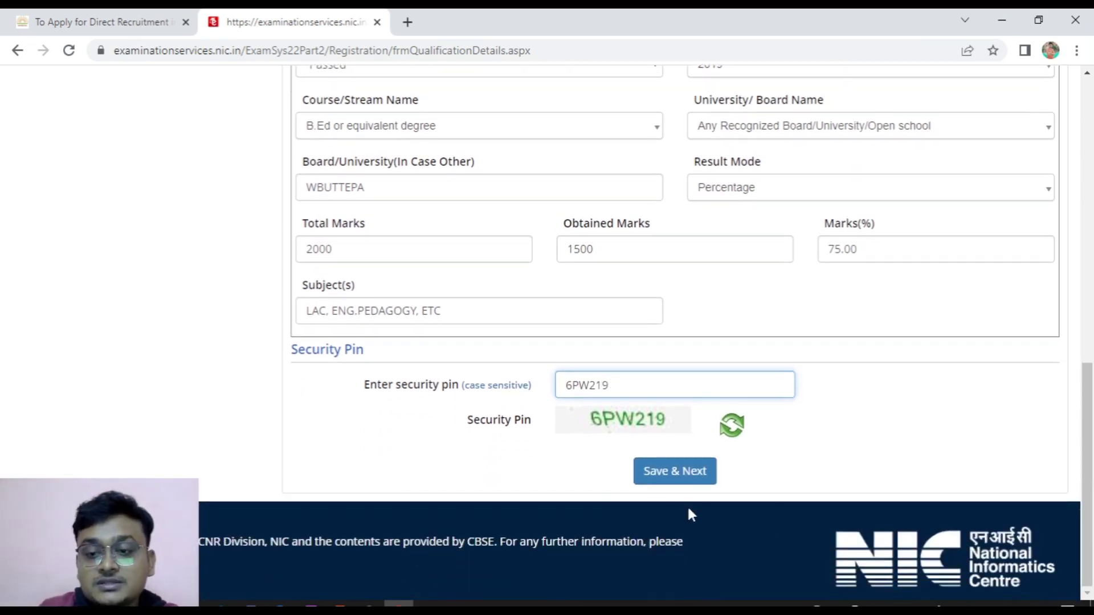
click(675, 473)
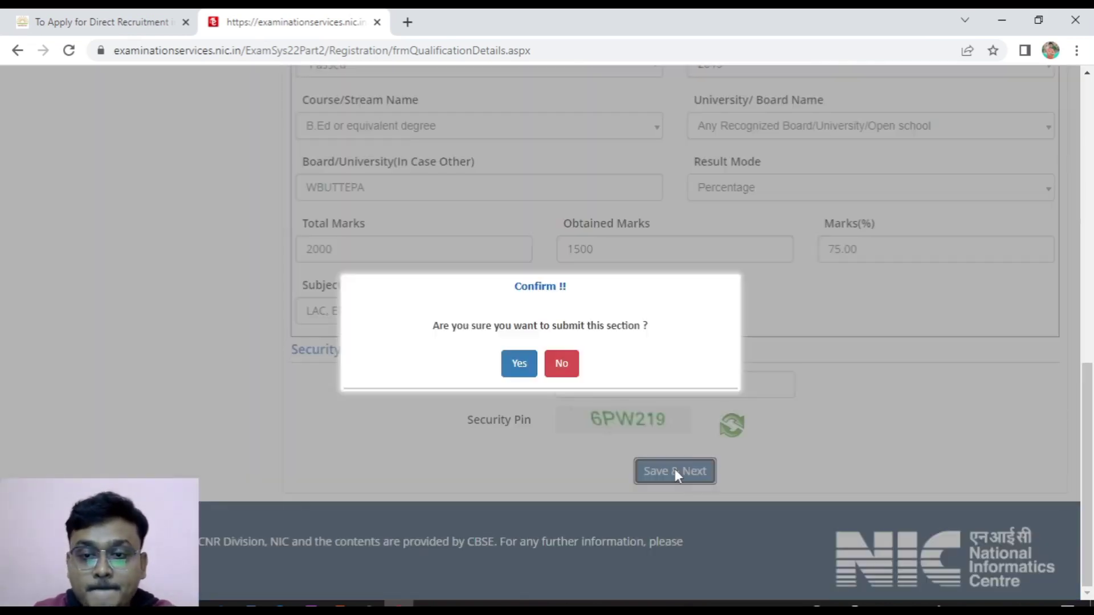
click(520, 365)
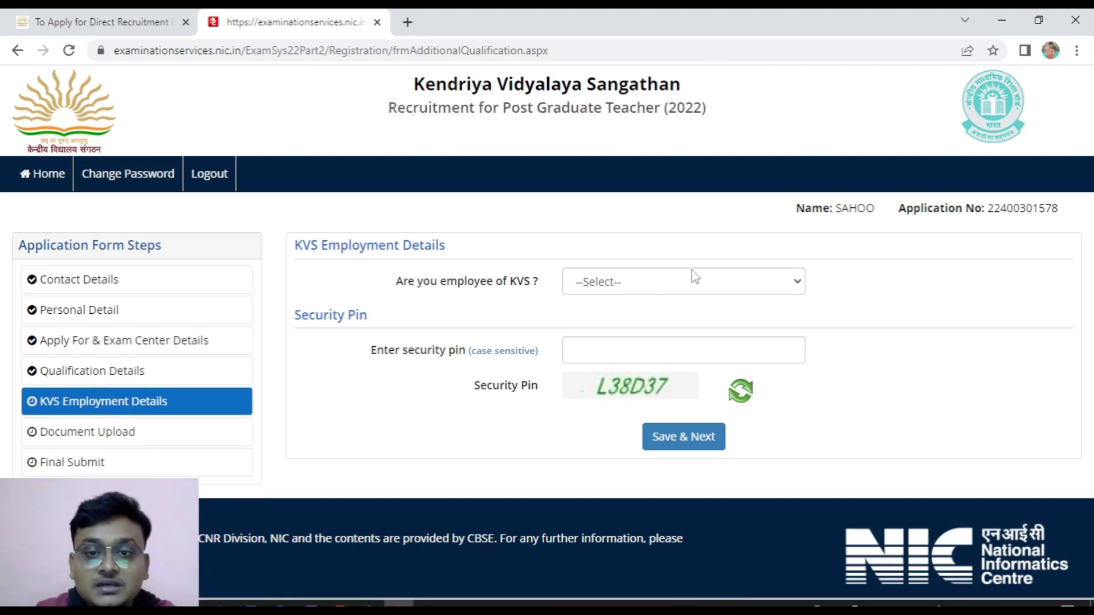
- Answer No to 'Are you employee of KVS?' and save the employment details, confirming with Yes
click(608, 287)
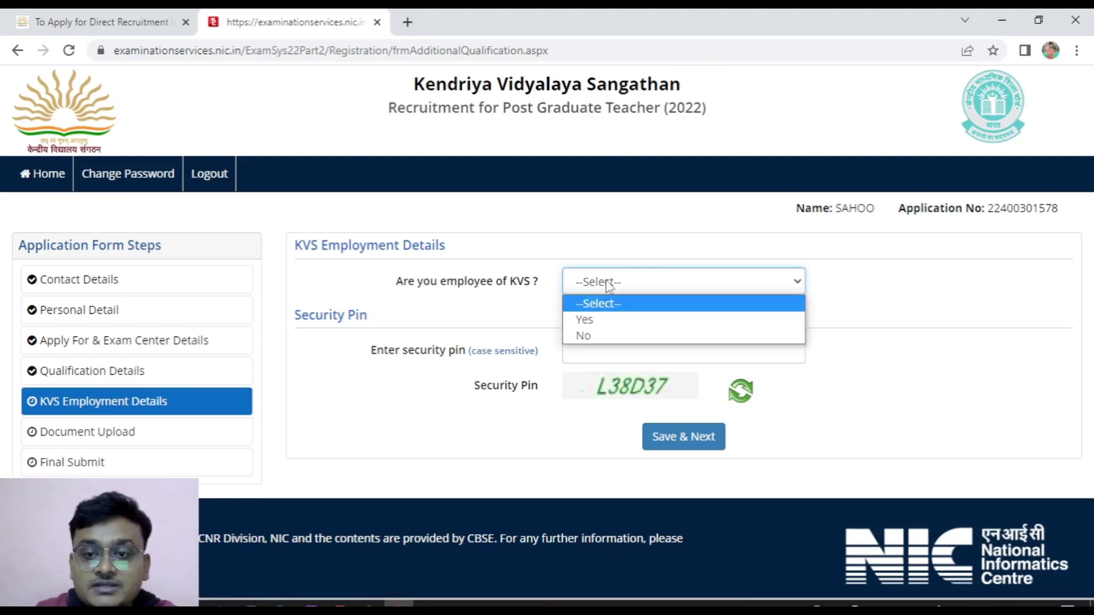
click(592, 323)
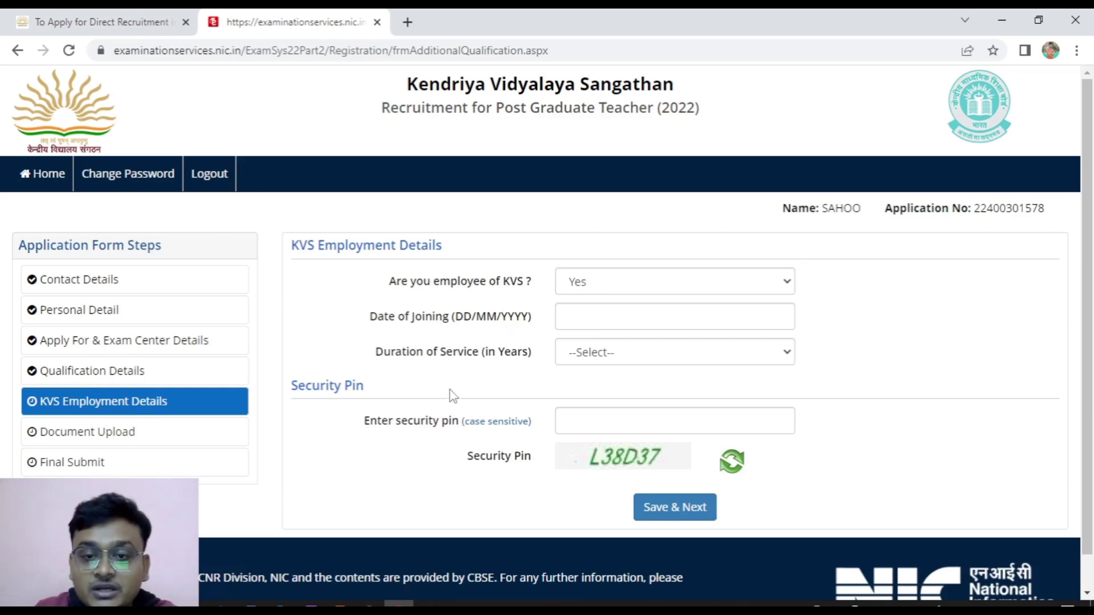
click(624, 286)
click(603, 335)
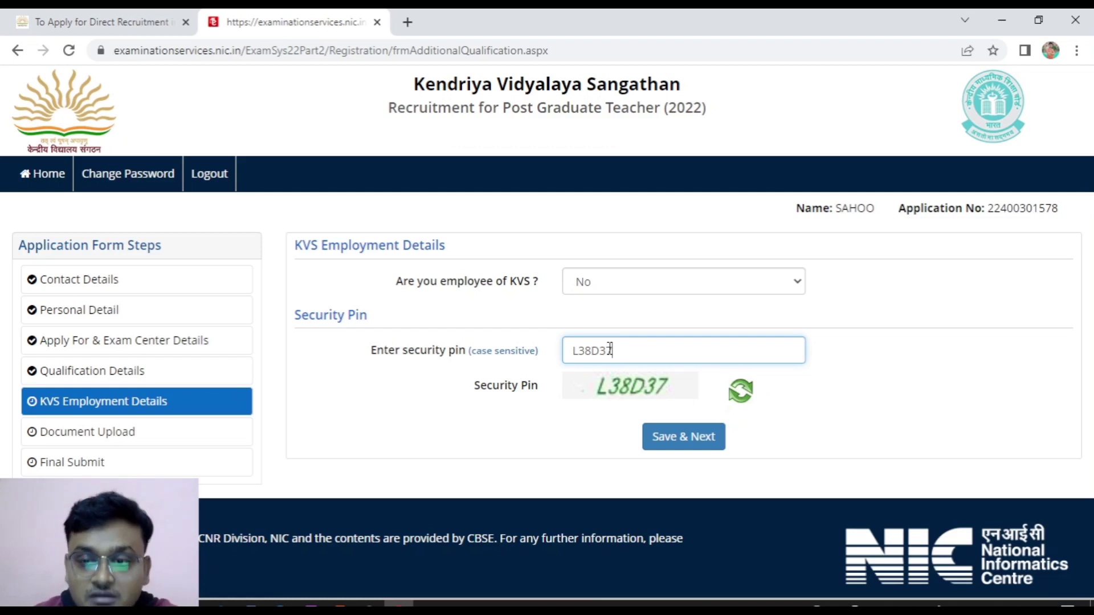
click(663, 437)
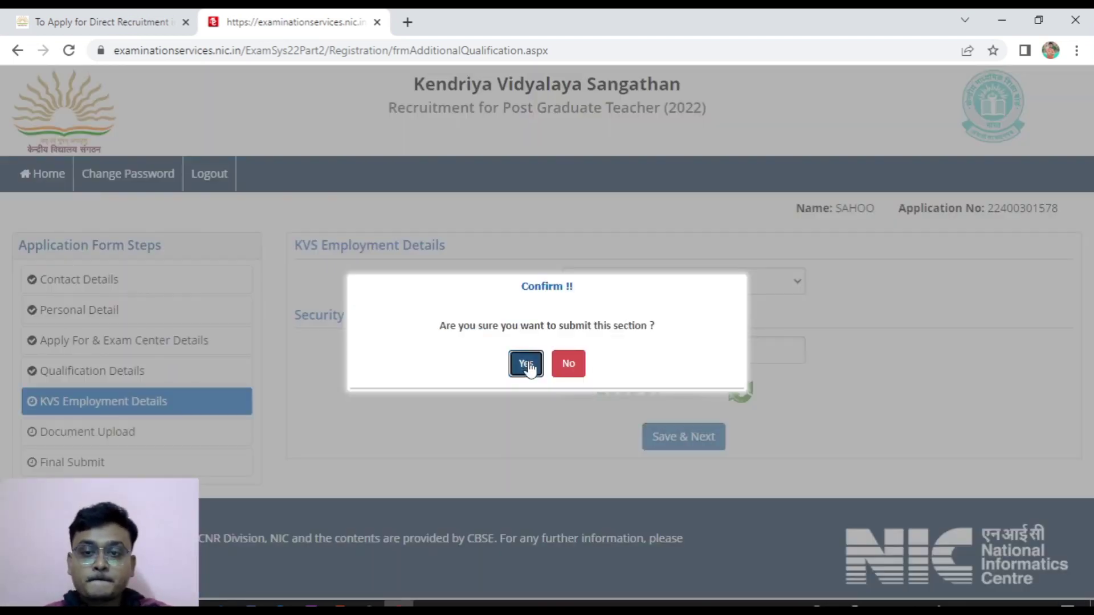
click(525, 364)
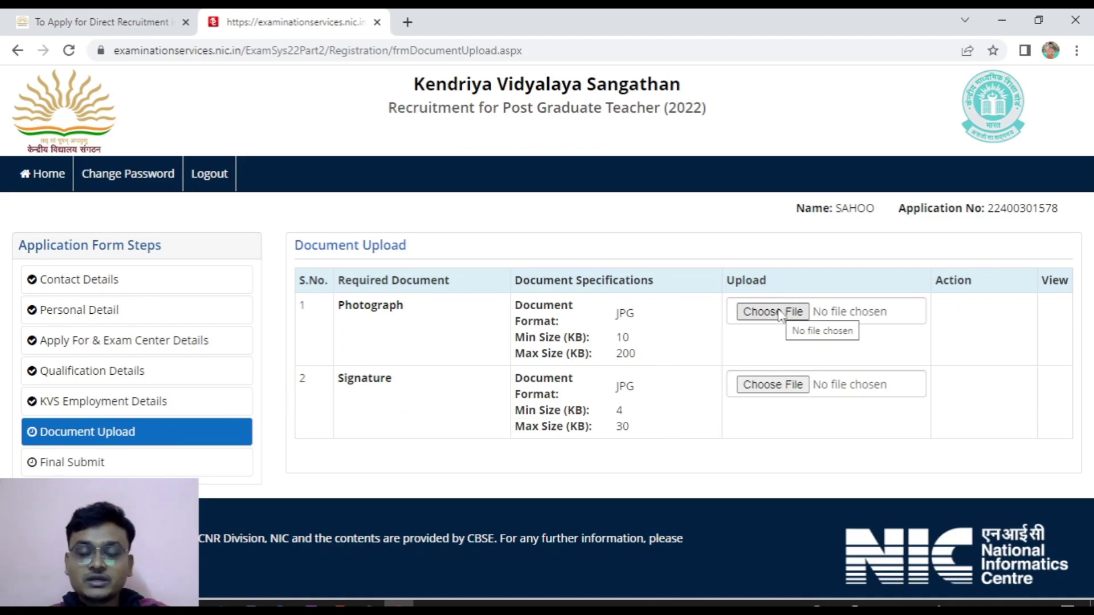
- Attach the PHOTO and IMG_20221208_104212 images at original size, then upload the photograph
click(779, 313)
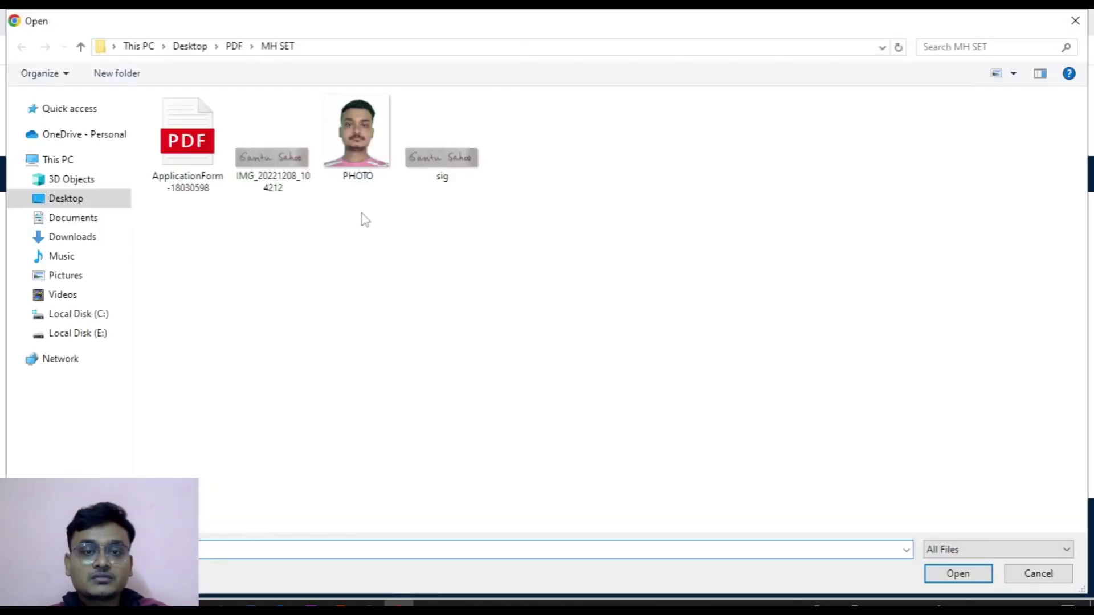
click(363, 150)
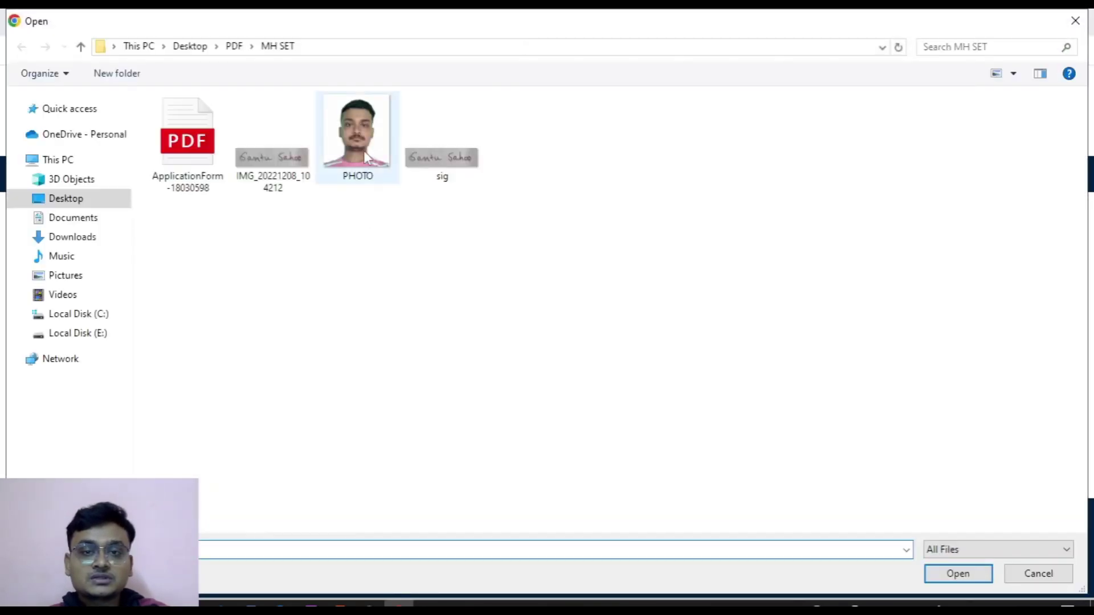
click(950, 574)
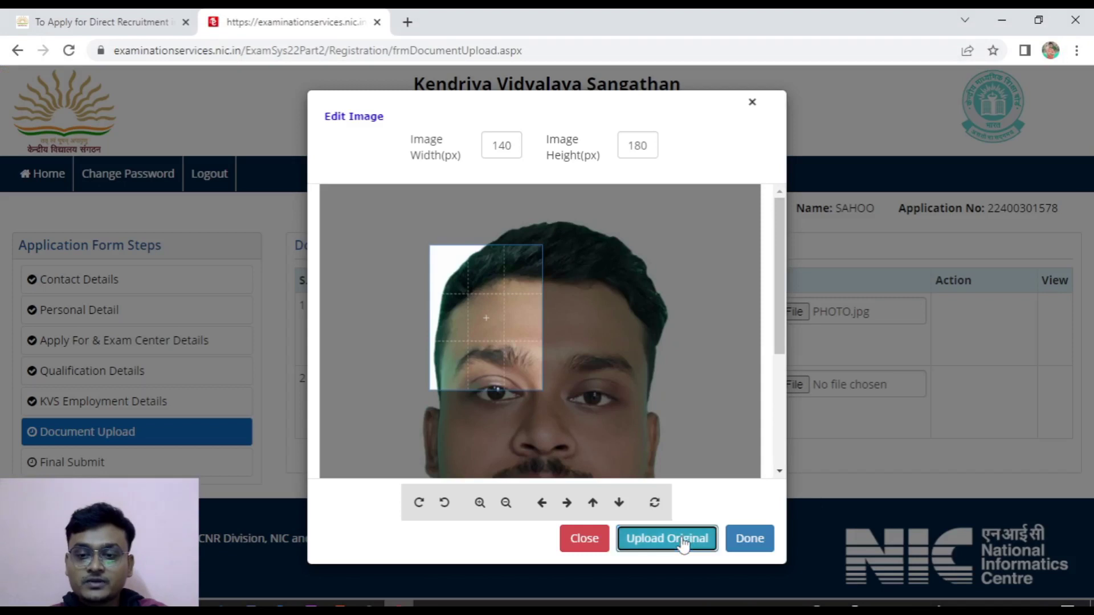
click(679, 536)
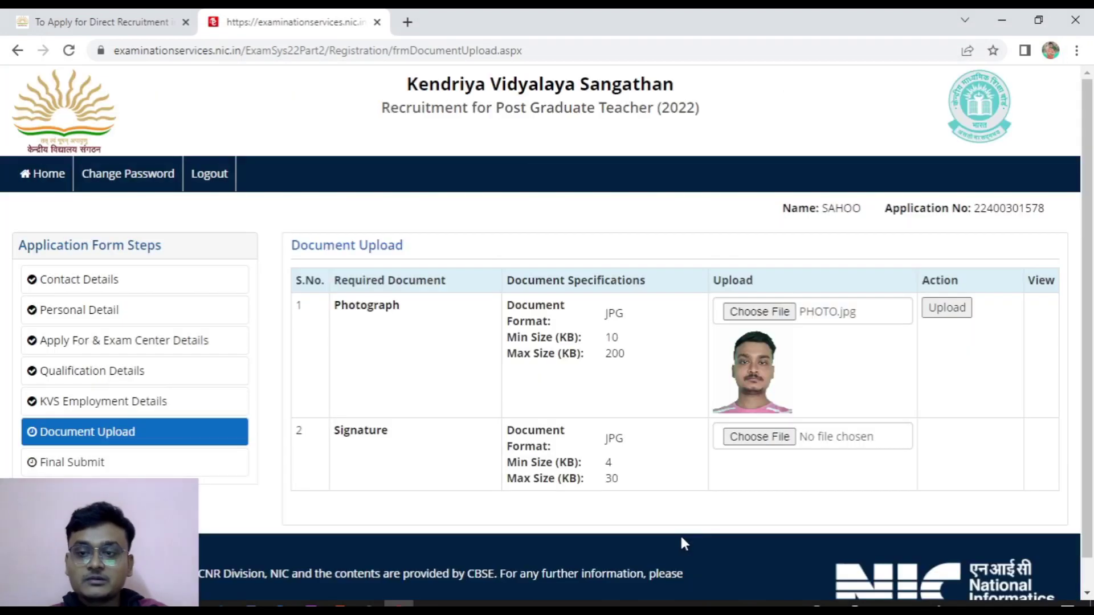
click(755, 436)
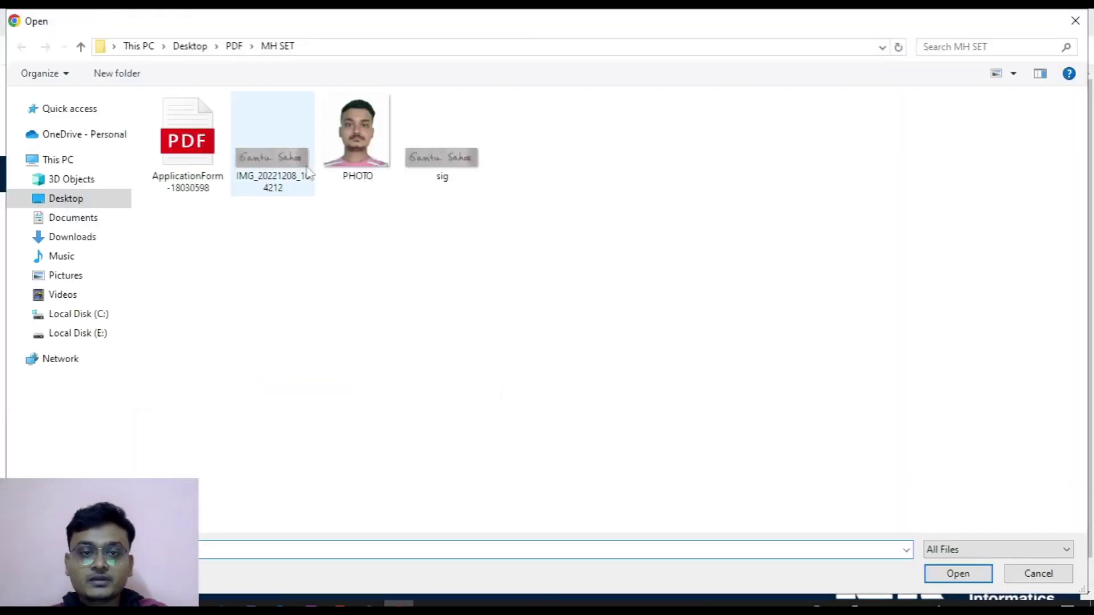
click(303, 169)
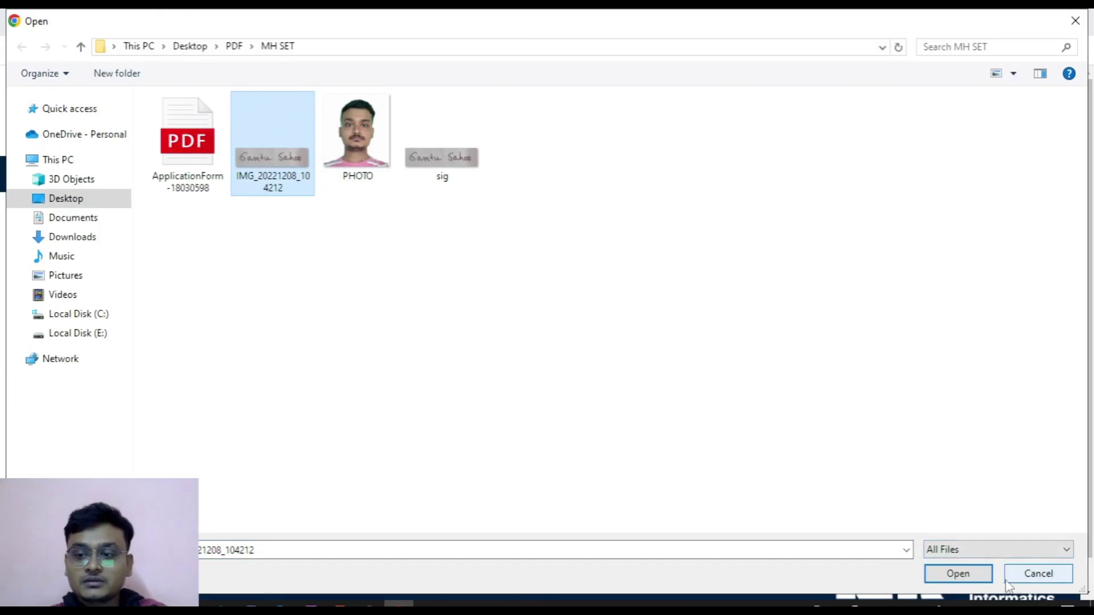
click(972, 572)
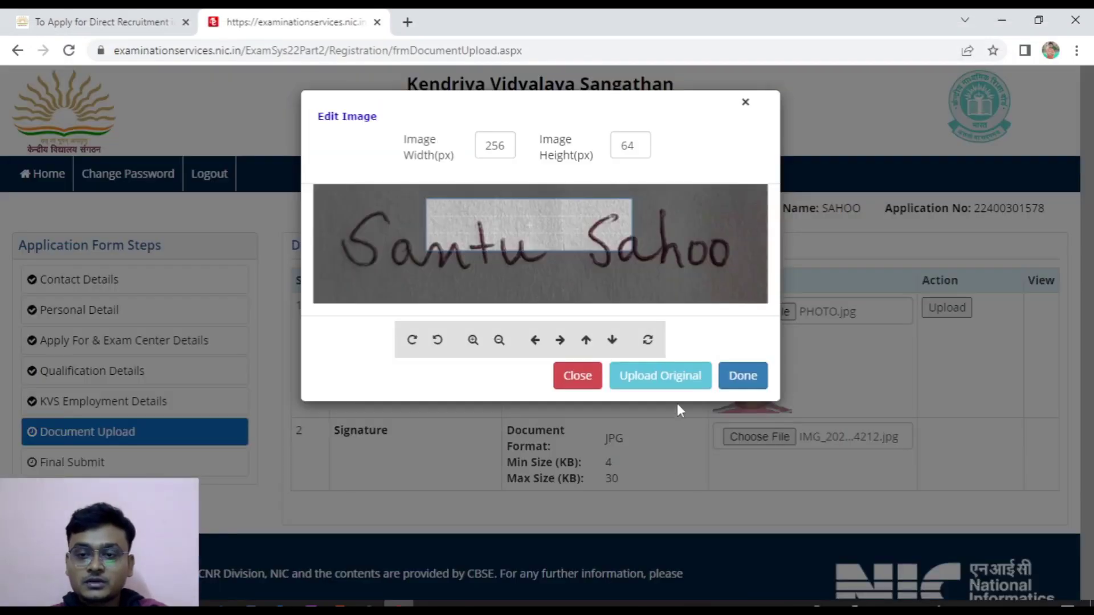
click(661, 378)
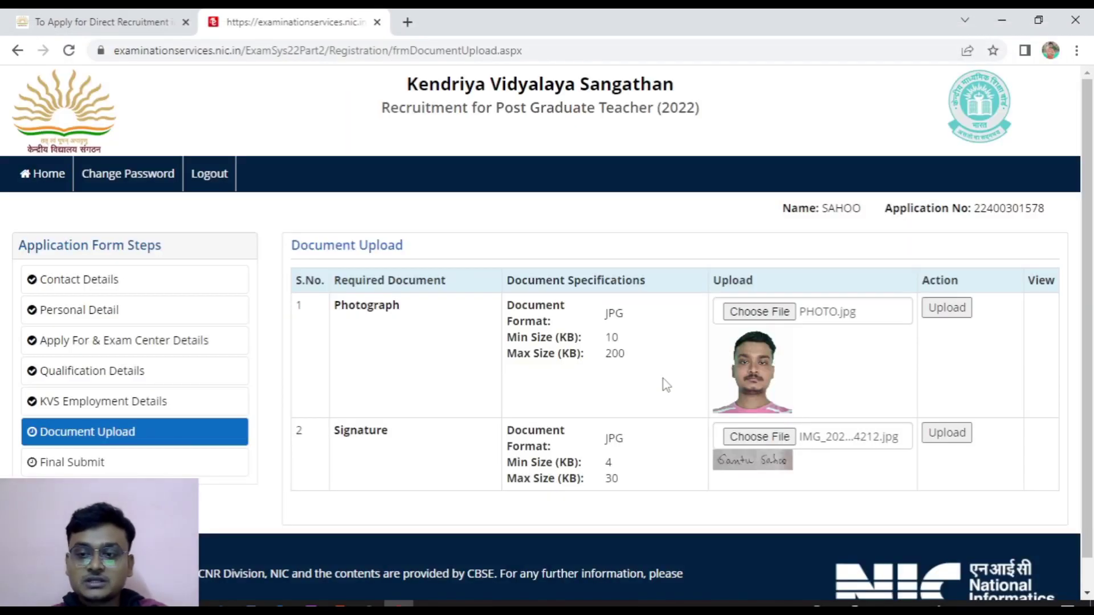
click(949, 309)
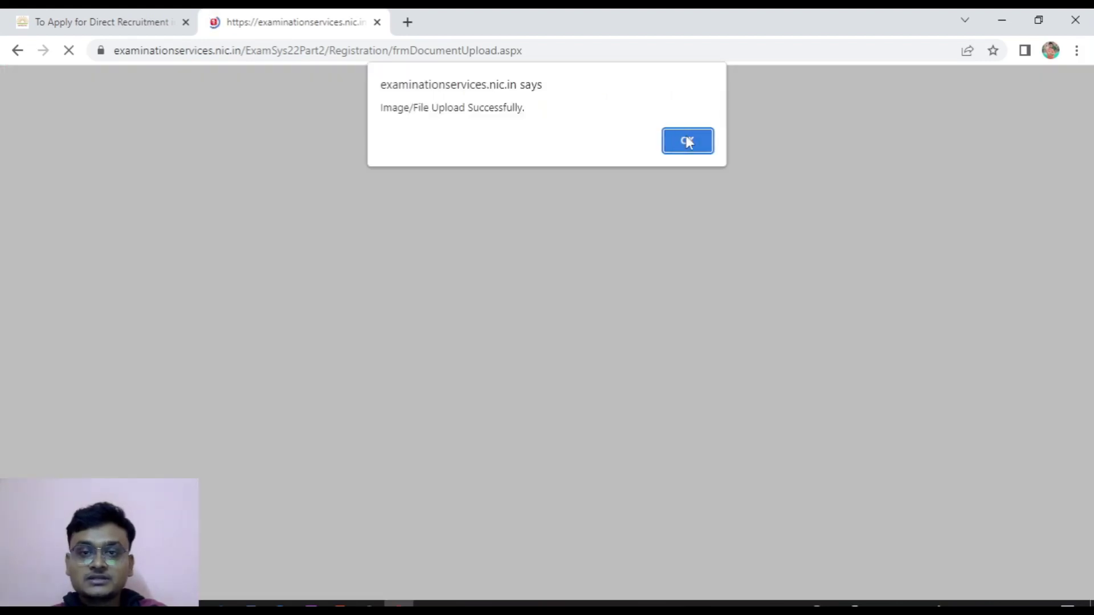
click(687, 142)
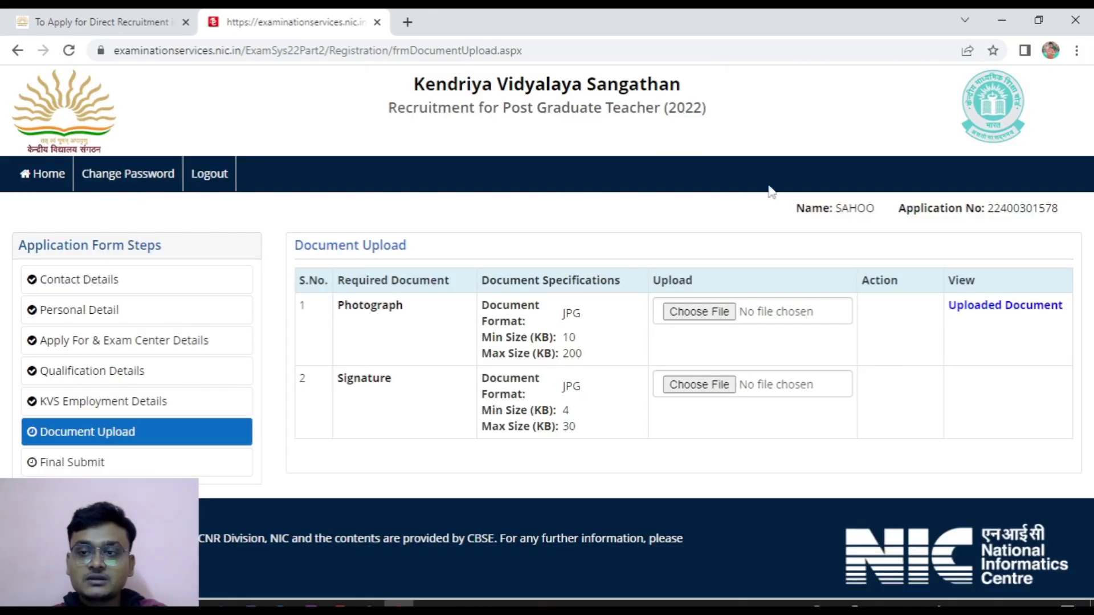
- Re-attach the signature as sig.jpg at original size and upload it successfully
click(719, 392)
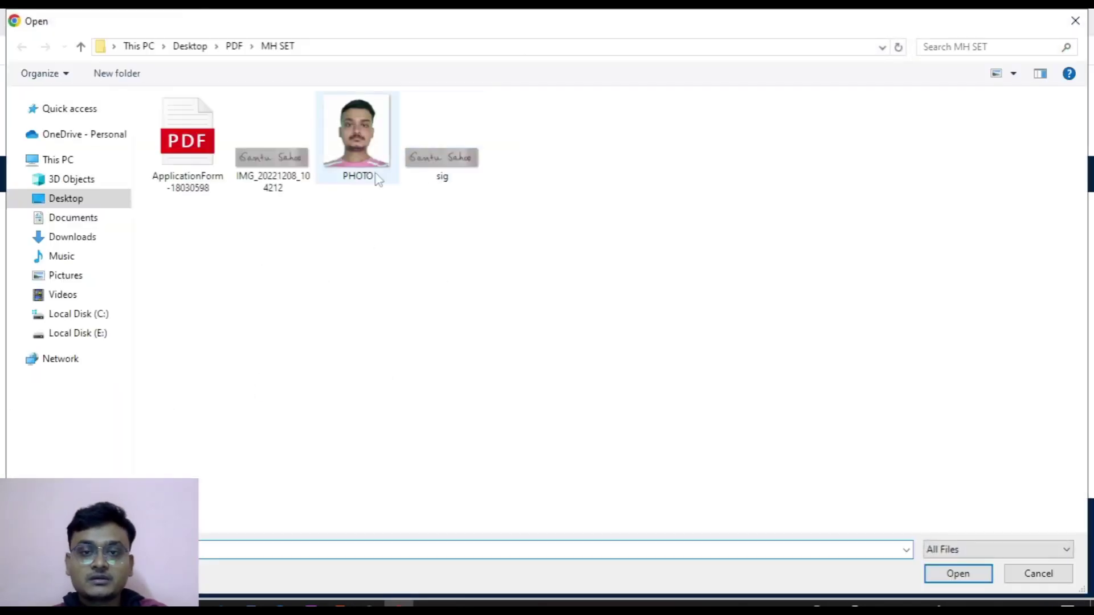
click(430, 165)
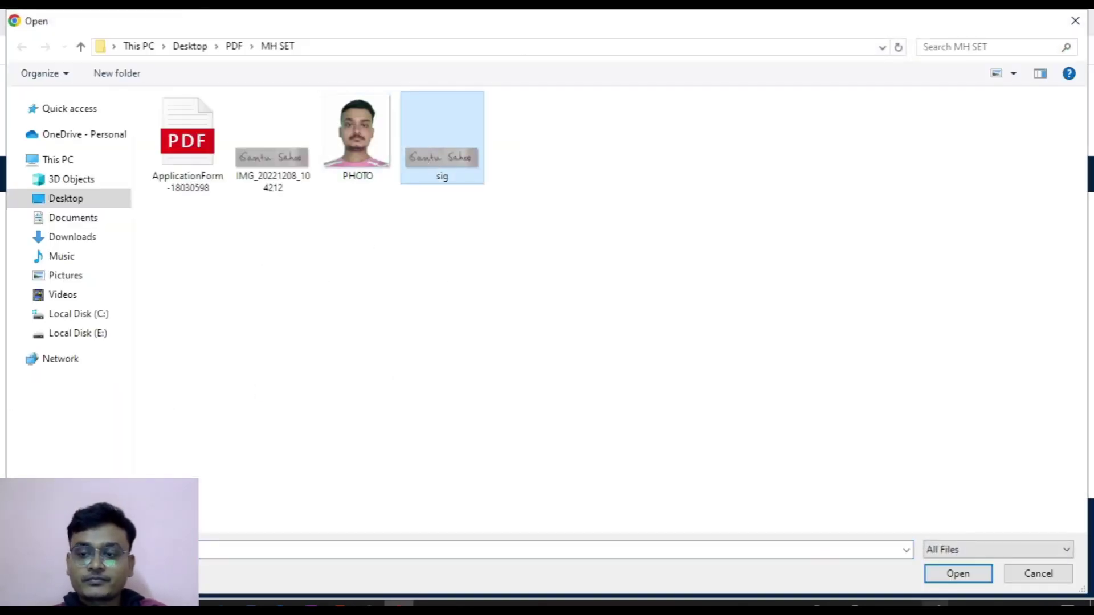
click(950, 575)
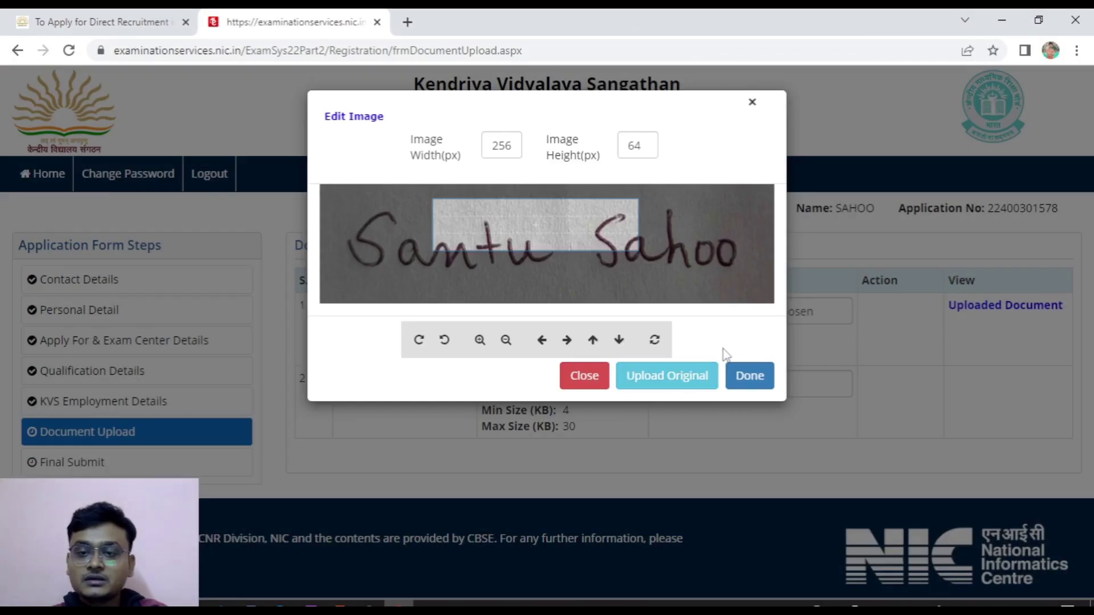
click(690, 376)
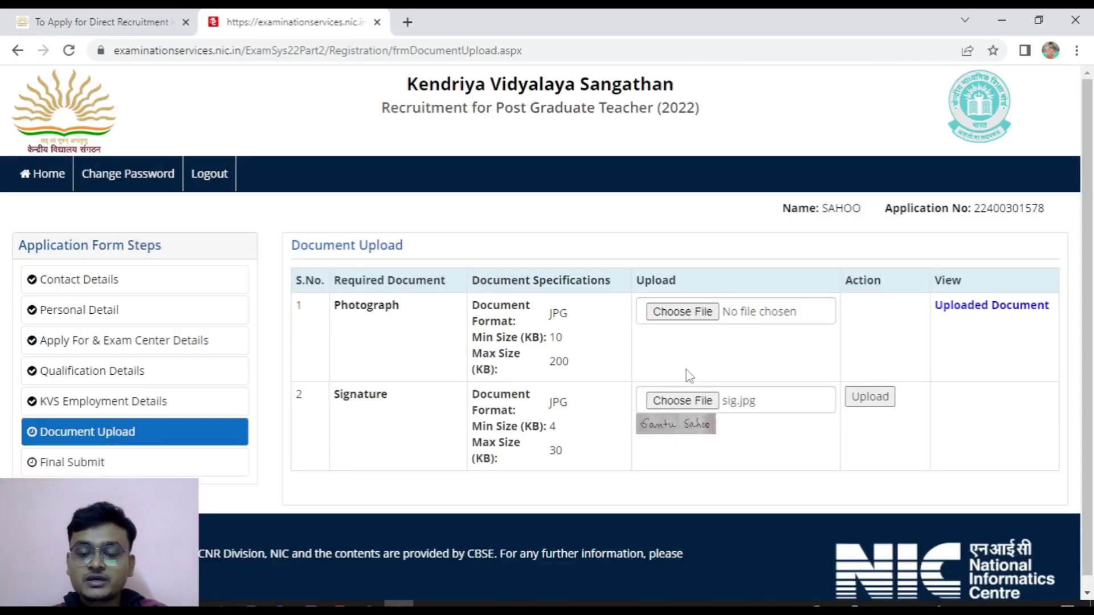
click(867, 403)
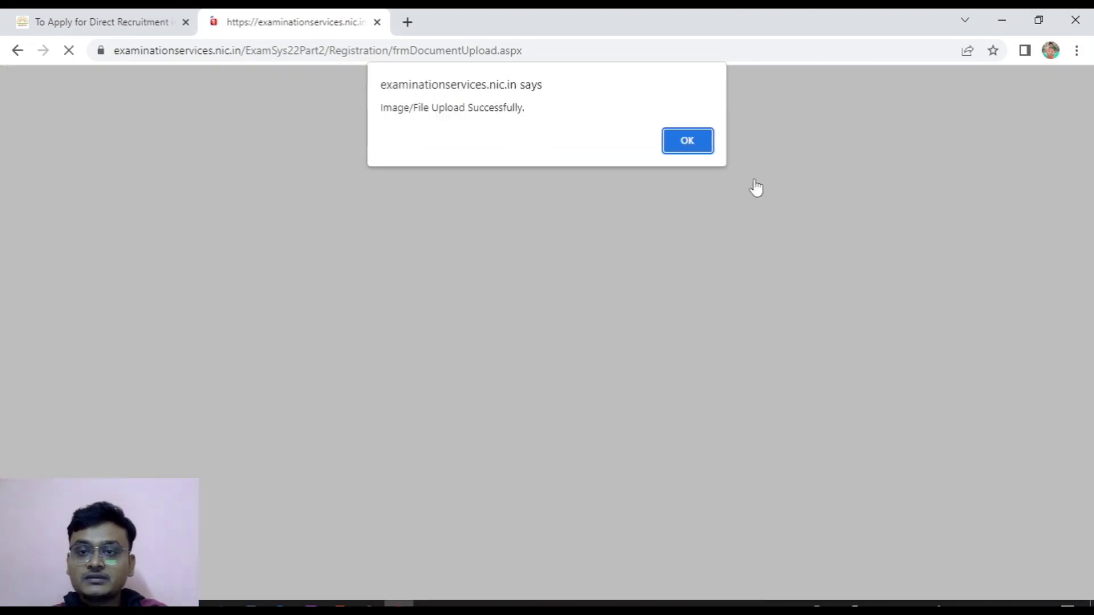
click(686, 141)
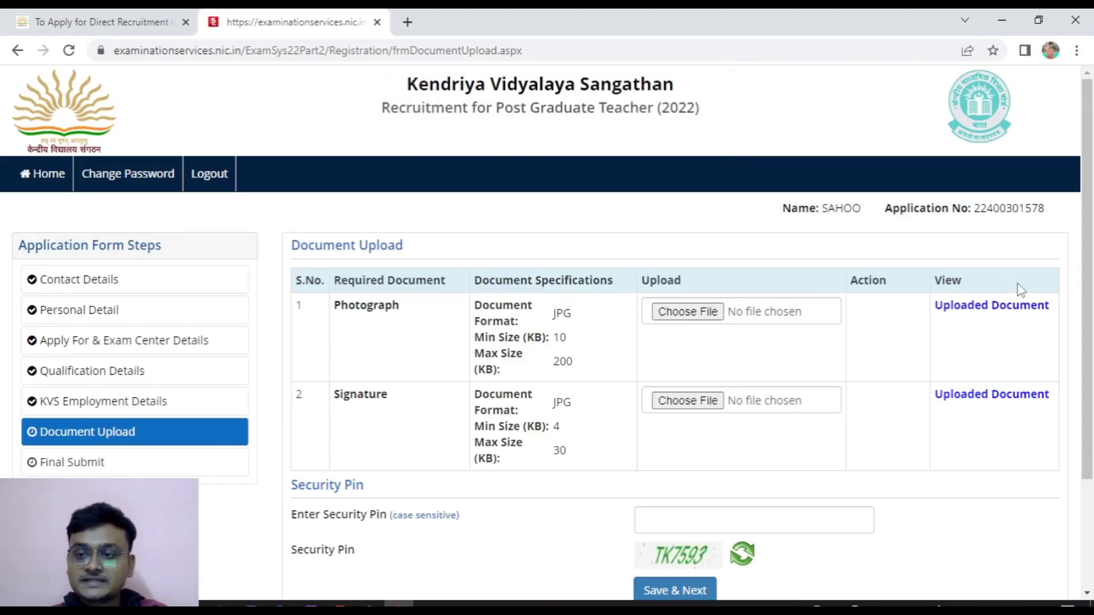
- Preview the uploaded photo and signature, then save the Document Upload section with Yes
click(989, 310)
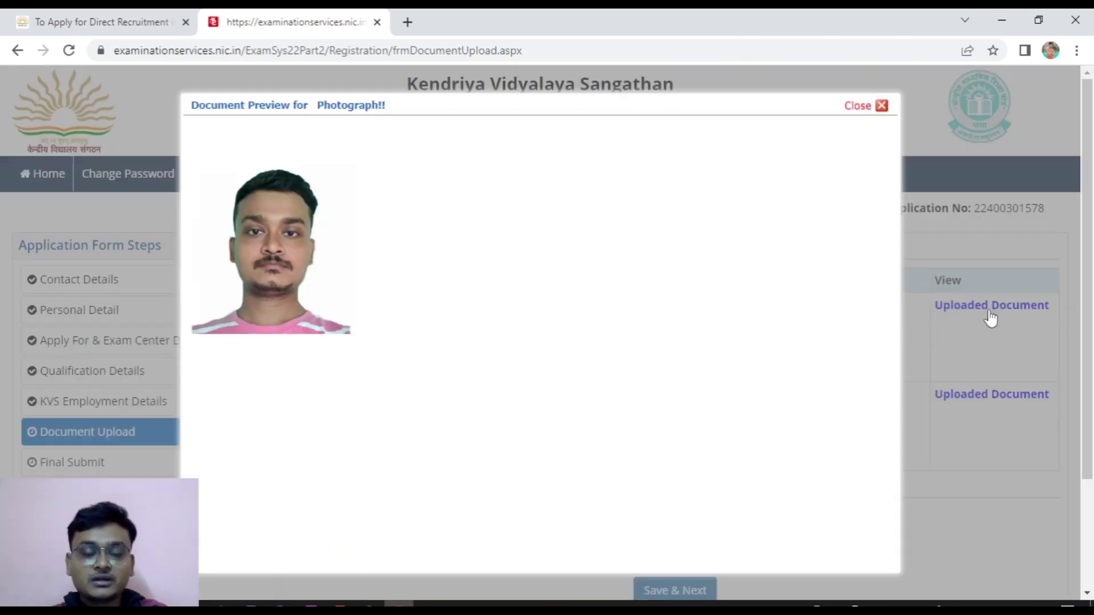
click(881, 105)
click(1001, 399)
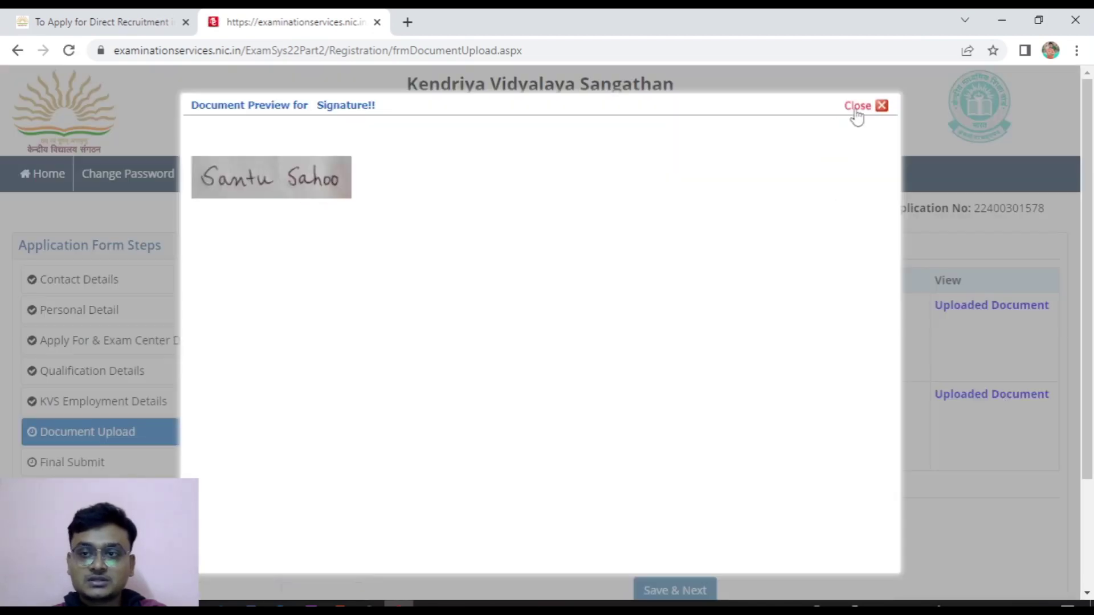
click(857, 109)
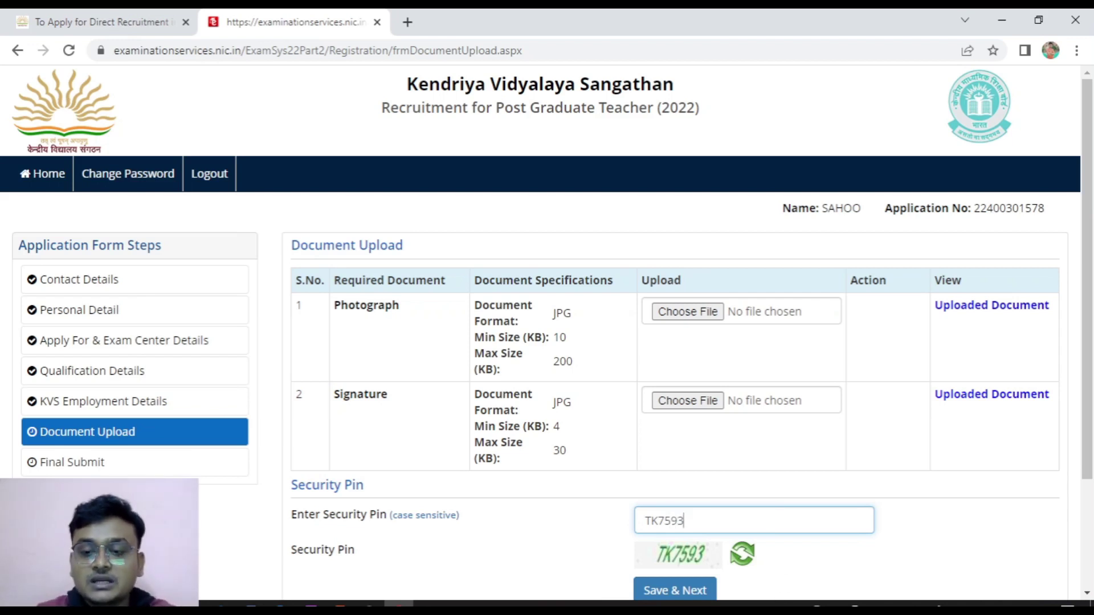
click(677, 594)
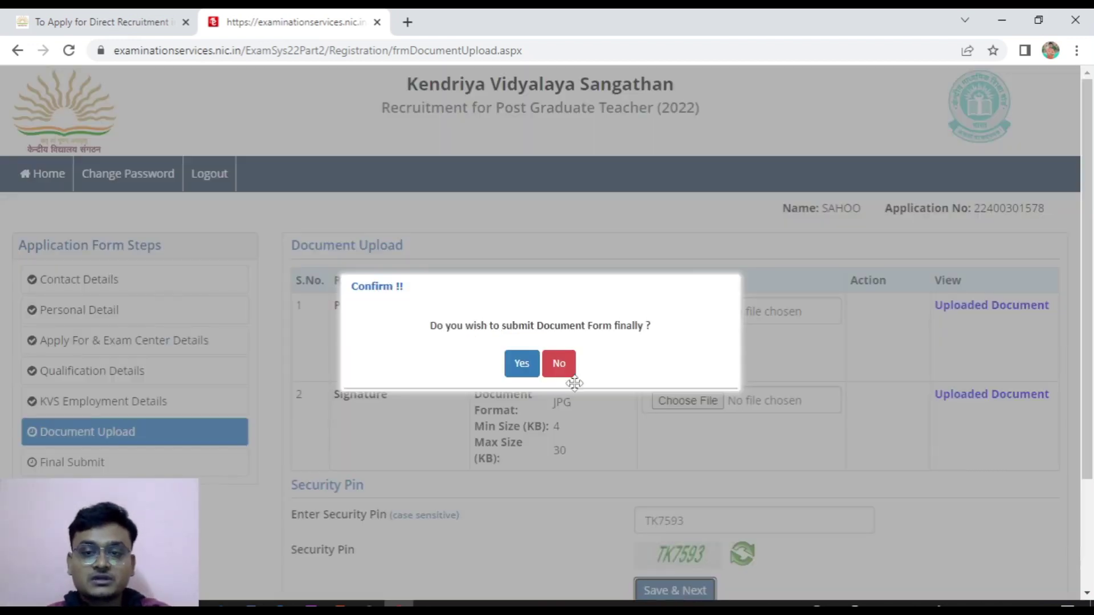
click(522, 370)
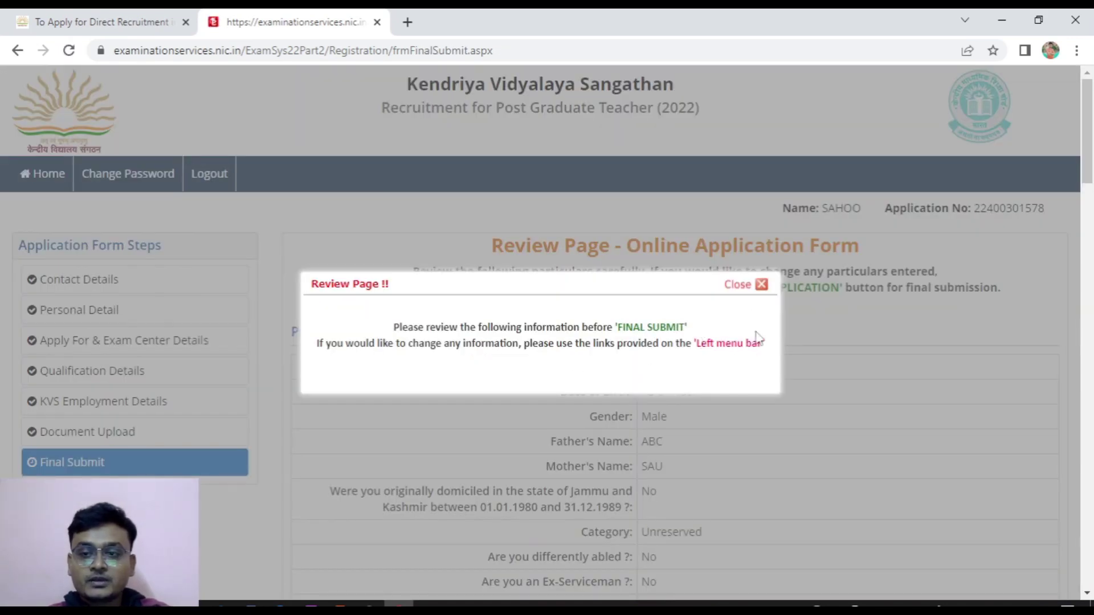
- Tick Father's Name, Mother's Name, Gender, Date of Birth, KVS Experience, Examination Cities and Category as verified
click(747, 285)
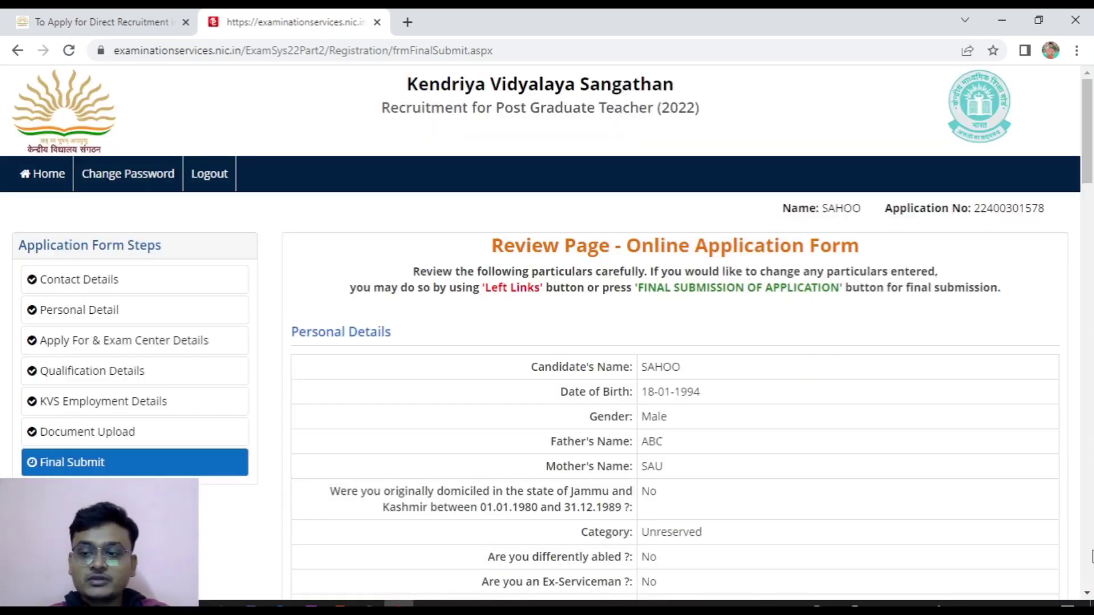
scroll(1090, 575, down, 8)
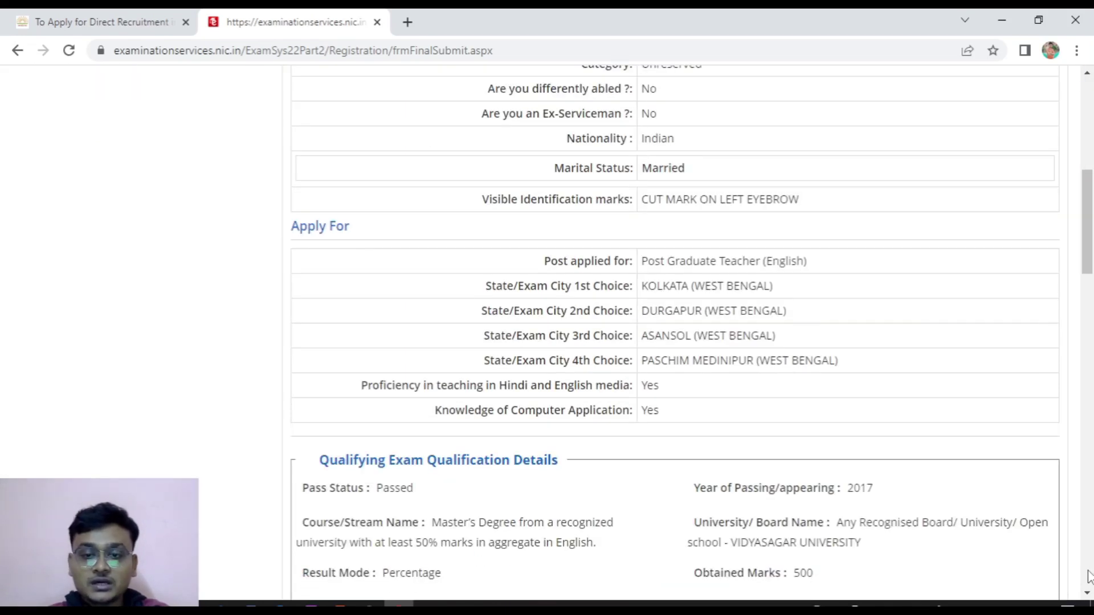
click(1089, 450)
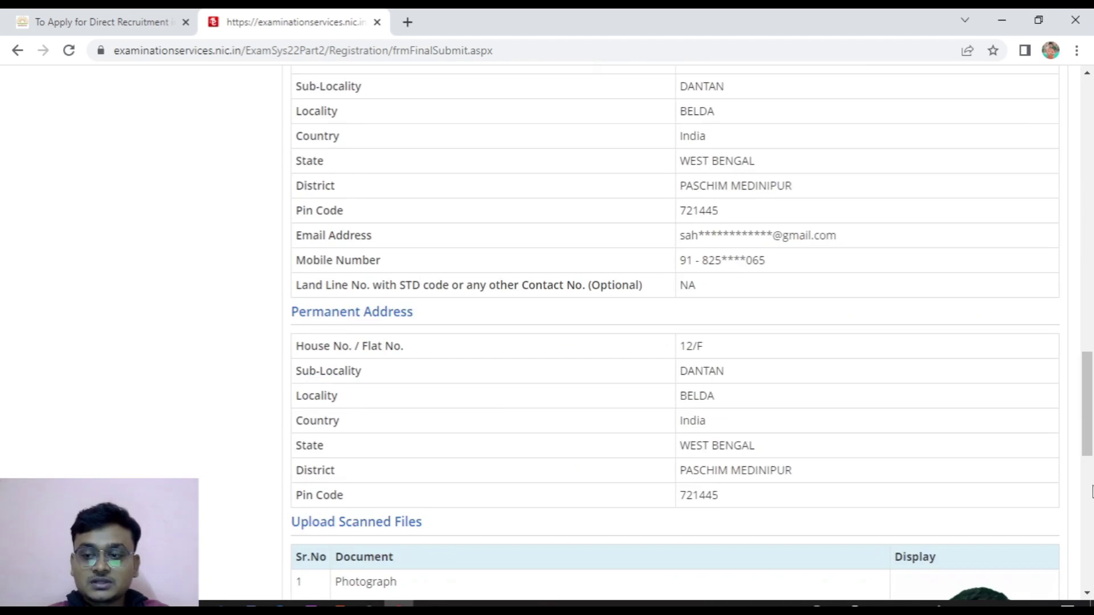
scroll(1090, 496, down, 8)
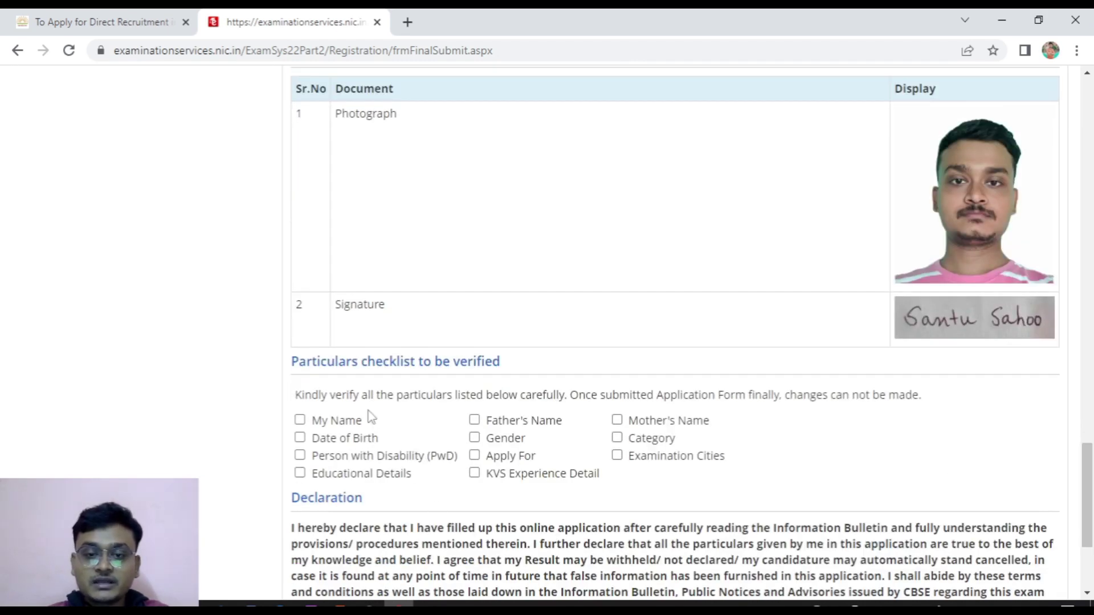
click(475, 420)
click(616, 420)
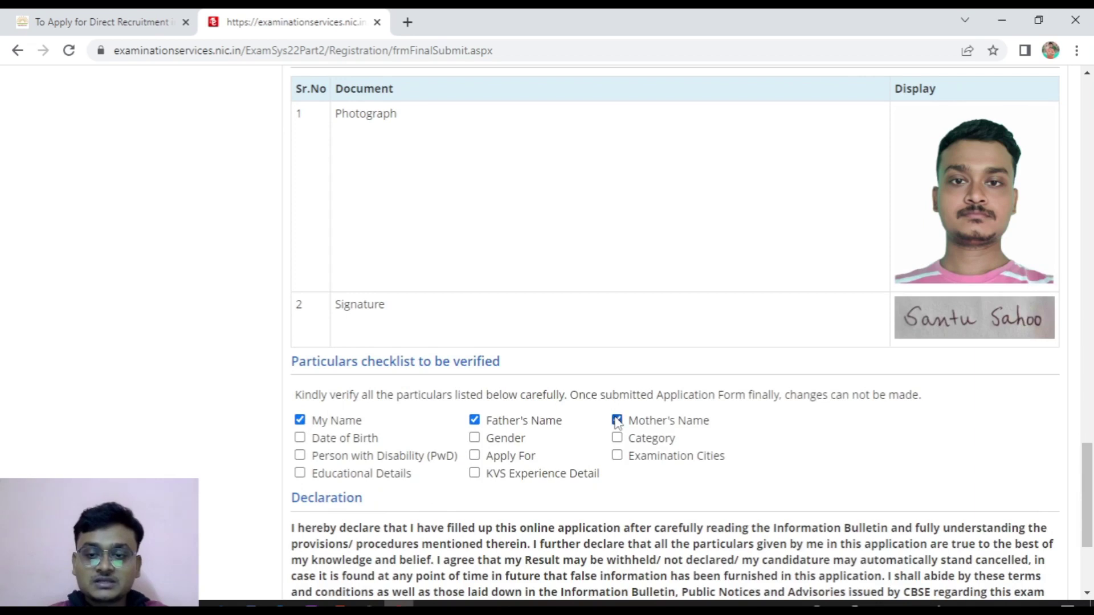
click(474, 437)
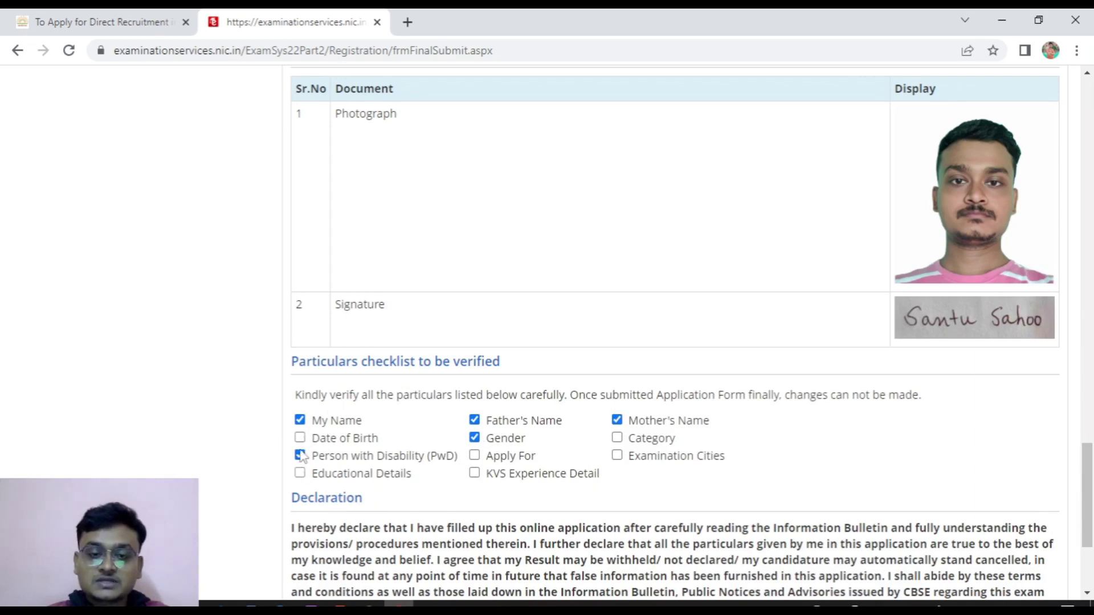
click(300, 438)
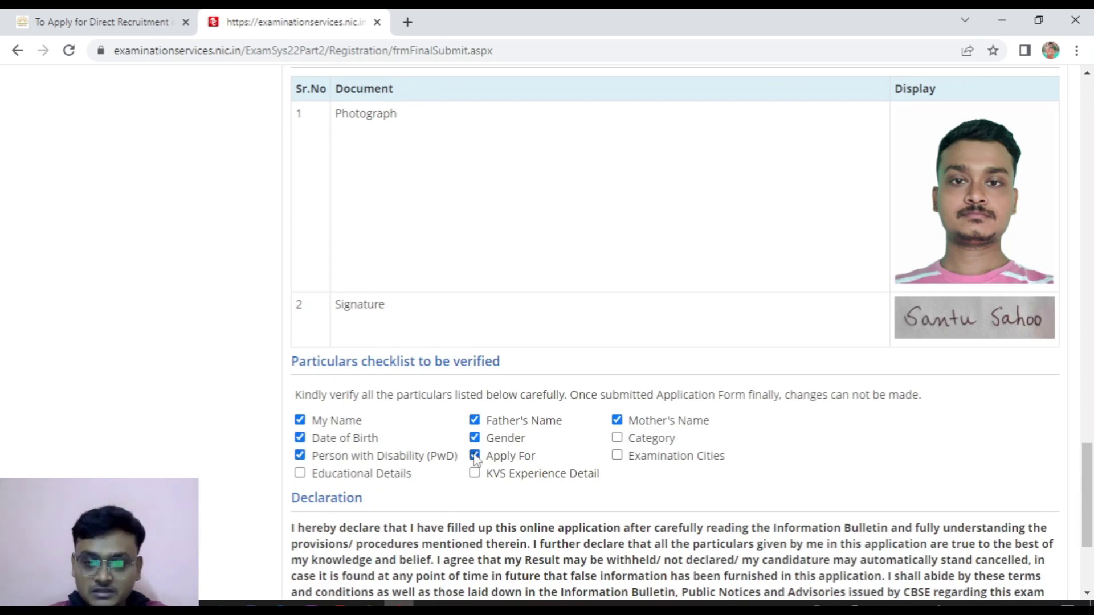
click(474, 473)
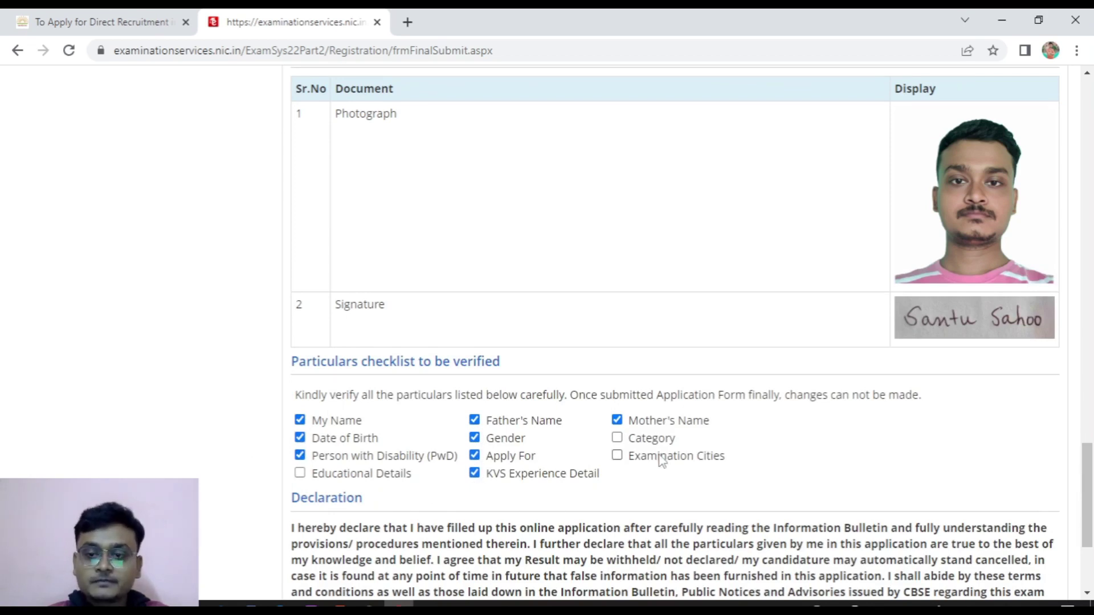
click(617, 455)
click(617, 437)
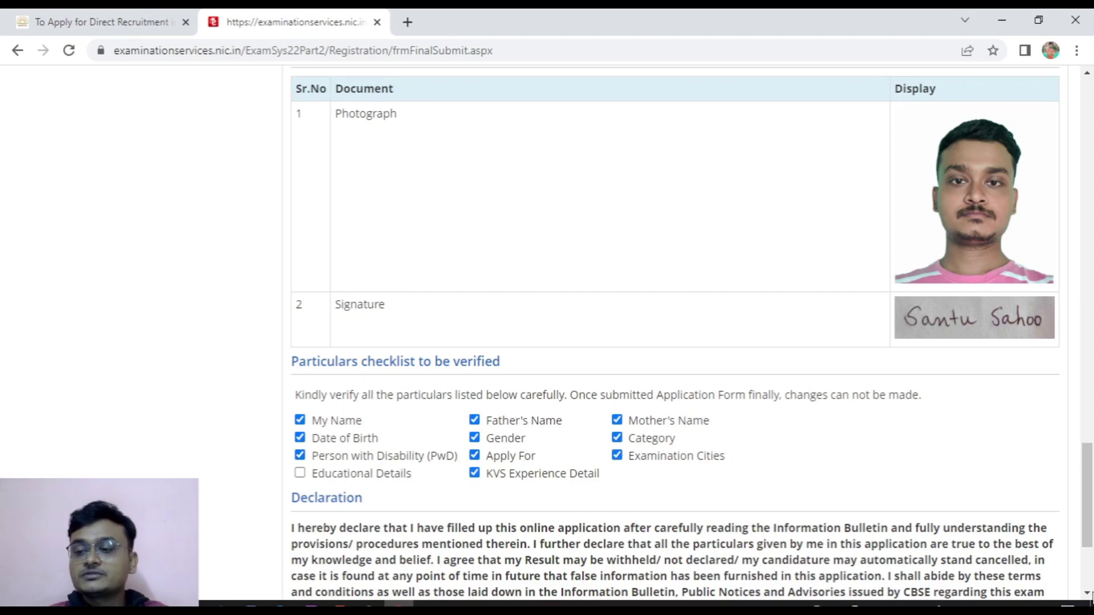
click(1088, 594)
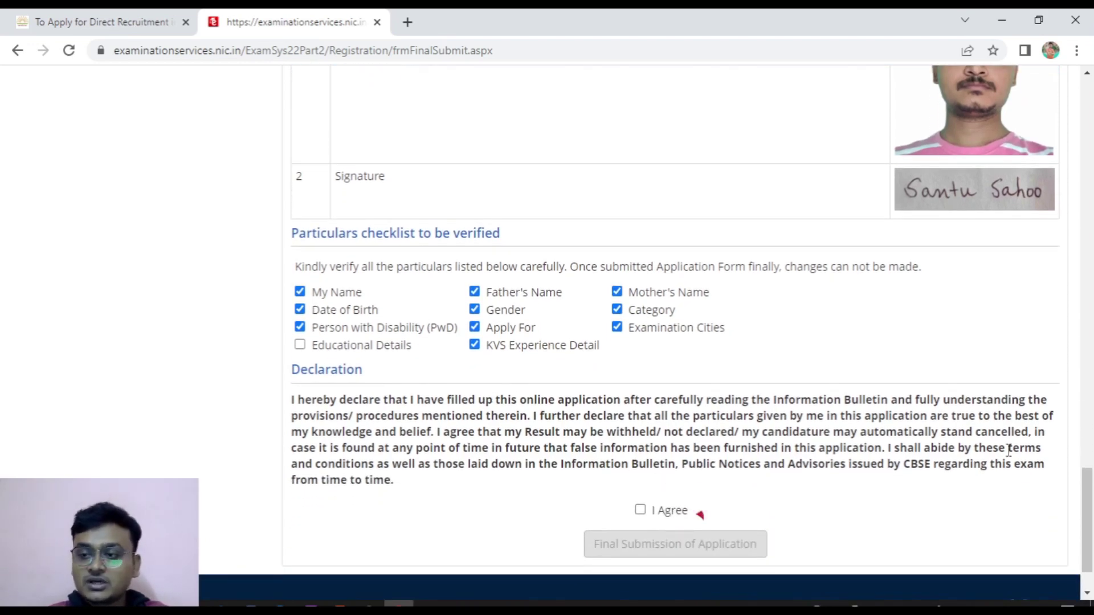
- Tick Educational Details and I Agree, then make the final submission and confirm it
click(641, 512)
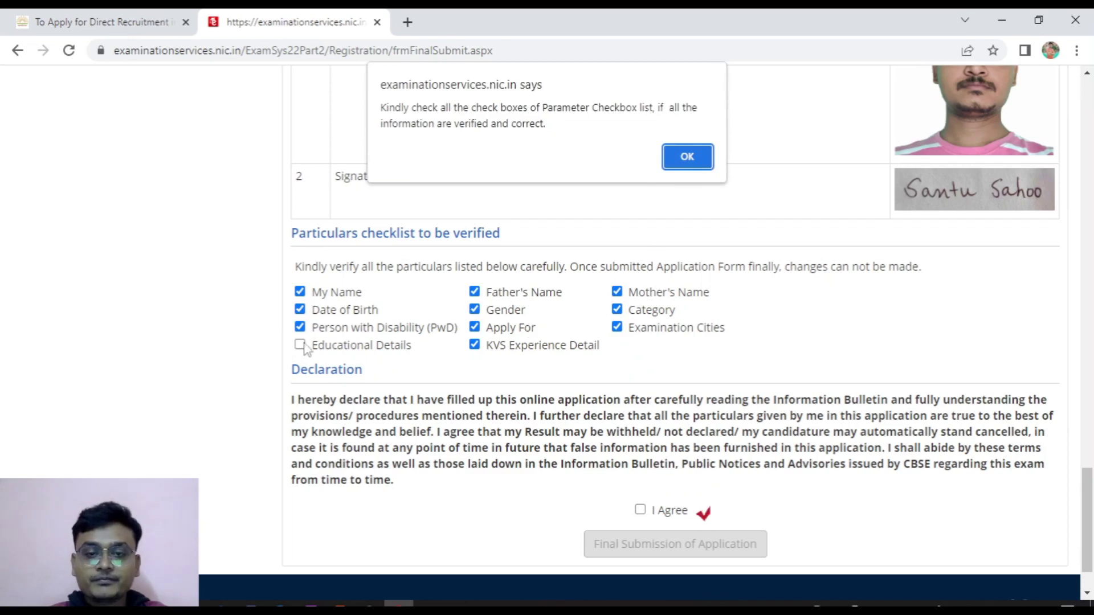
click(684, 156)
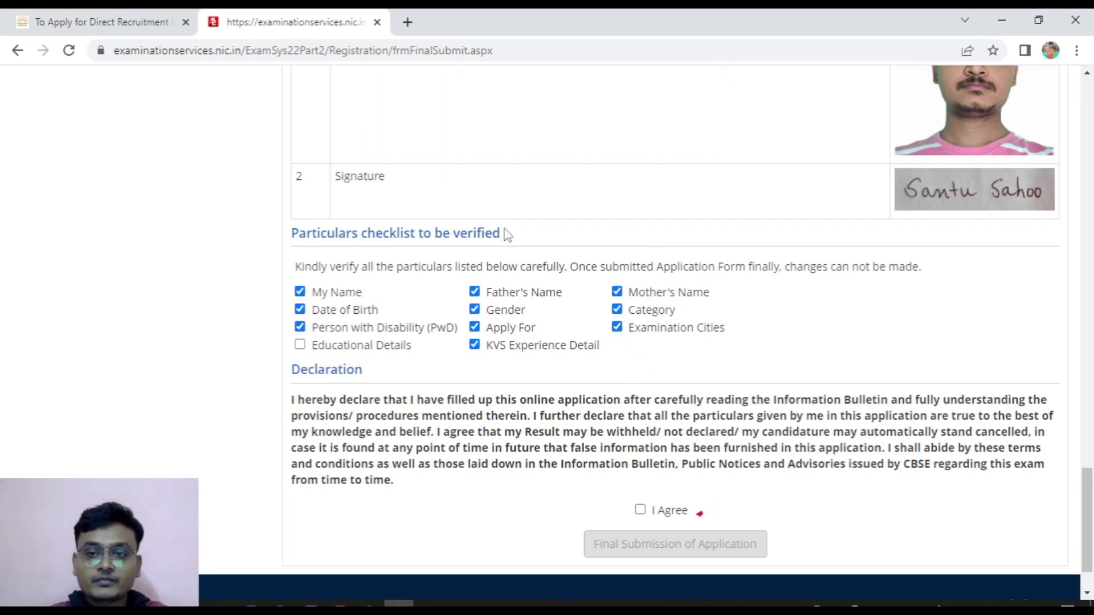
click(300, 345)
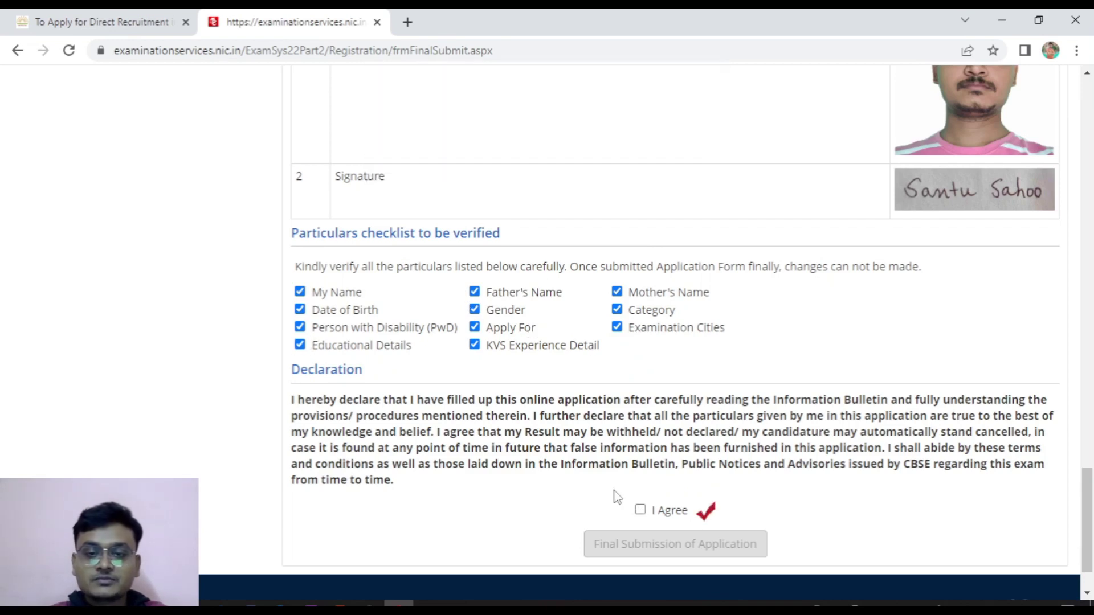
click(641, 510)
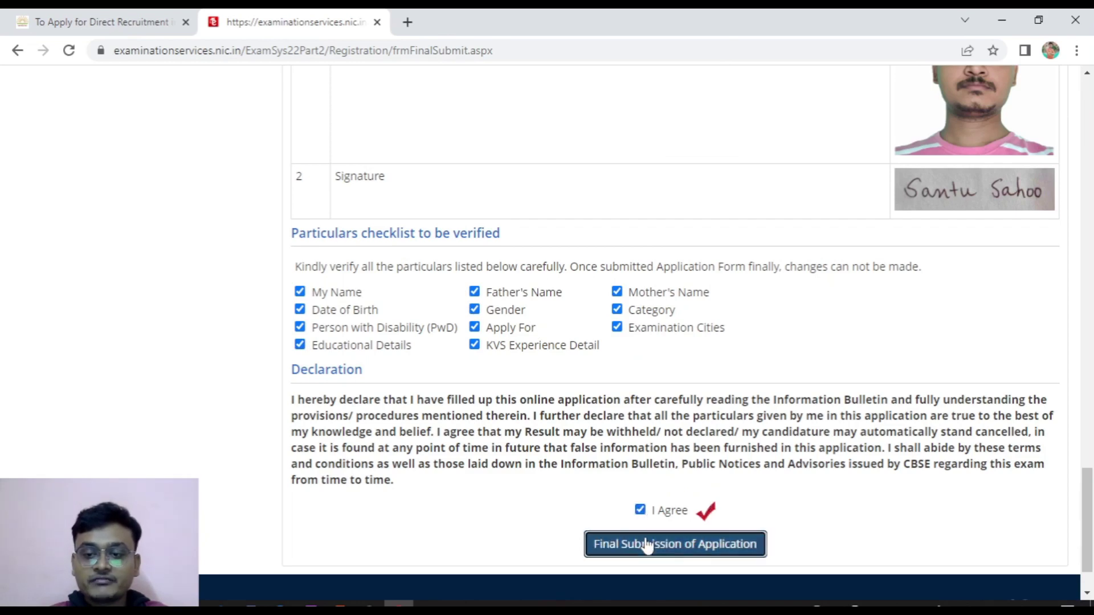
click(645, 541)
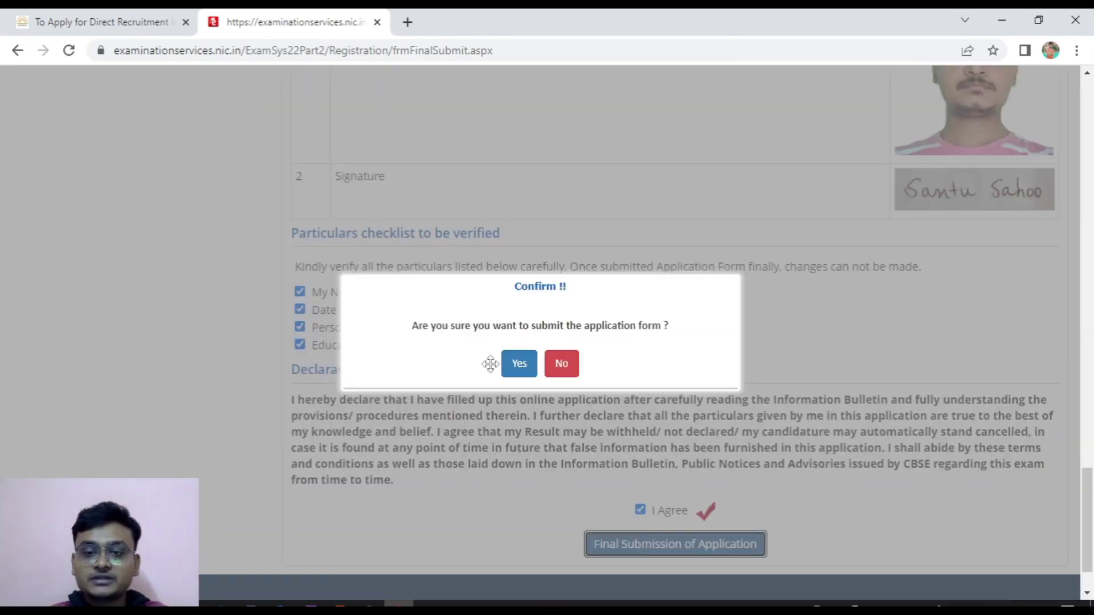
click(515, 368)
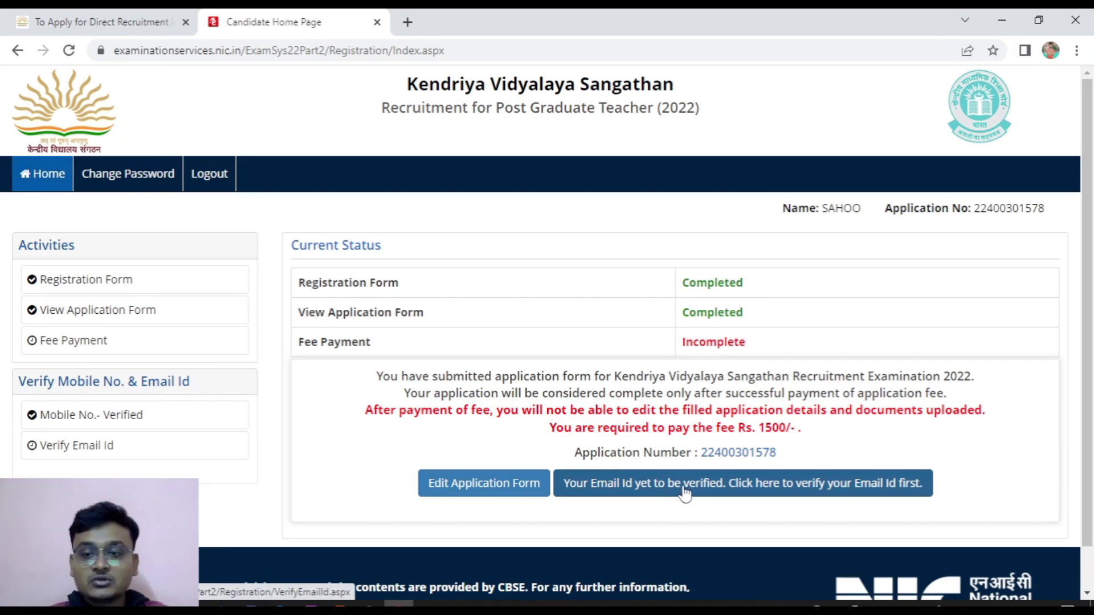
- Start Fee Payment, complete the displayed security pin and submit it, dismissing the match alert
click(51, 338)
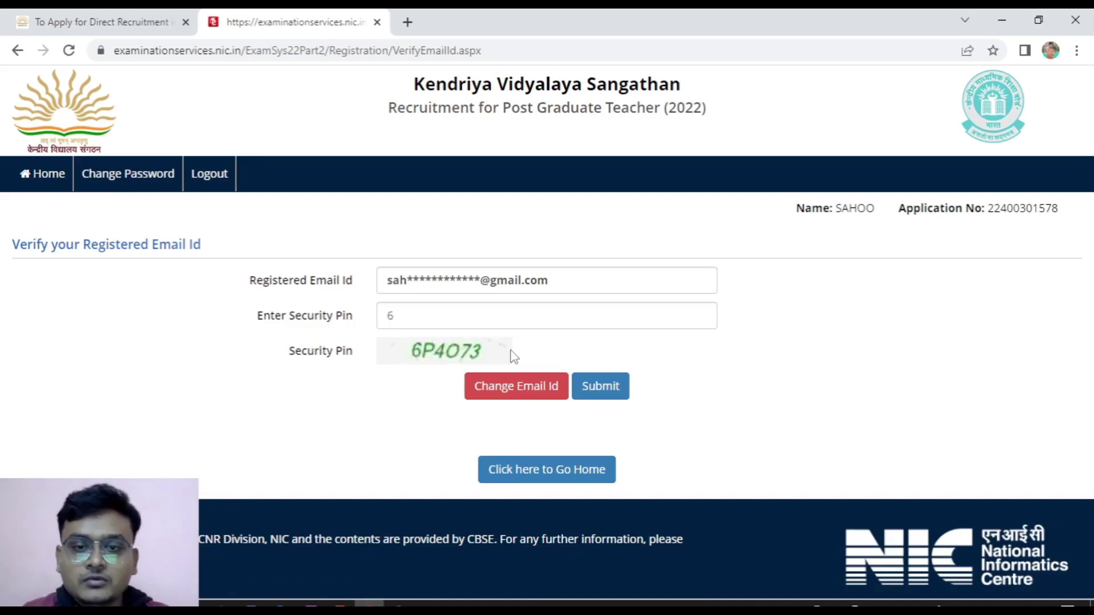
click(473, 324)
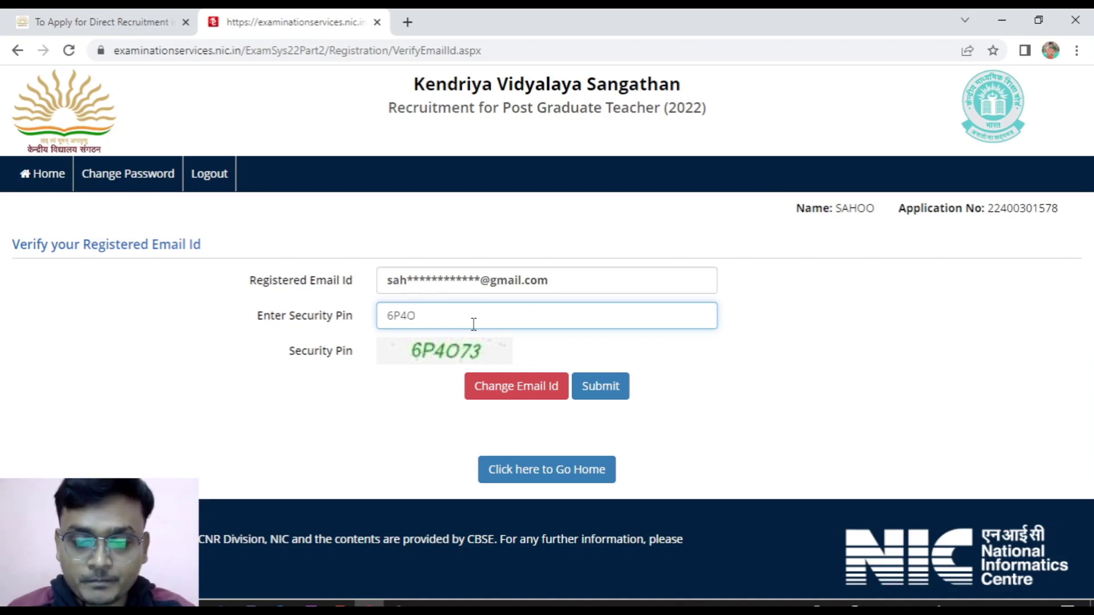
text(73)
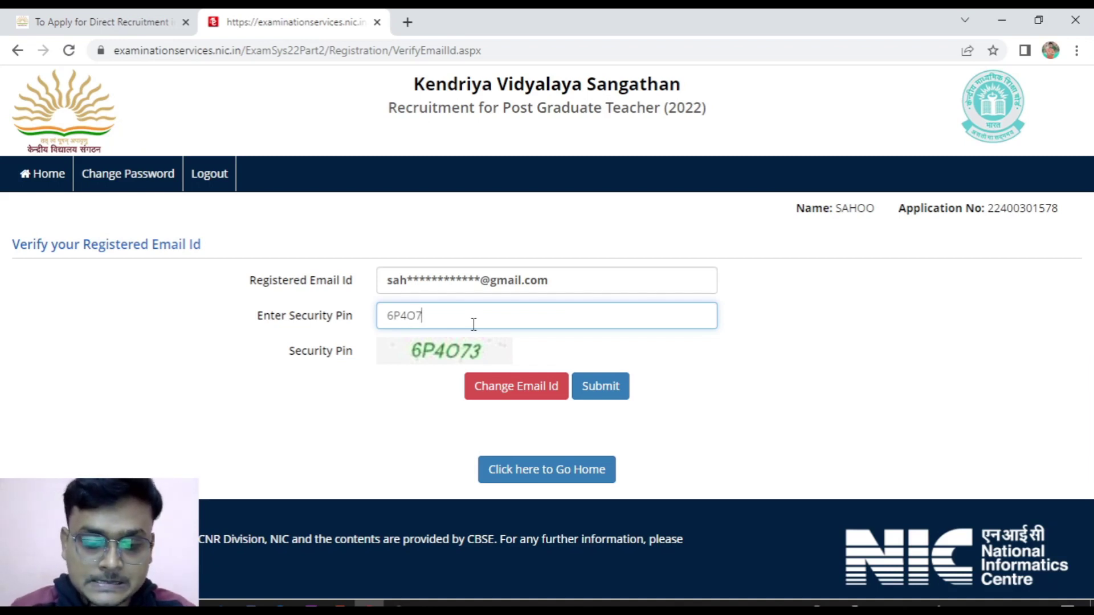
click(593, 391)
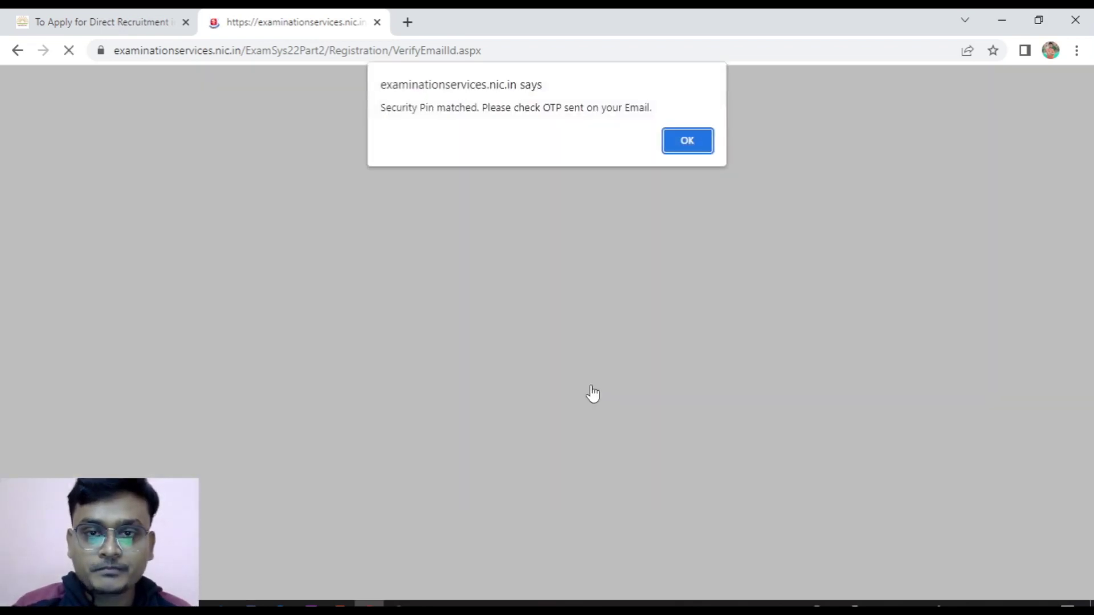
click(685, 144)
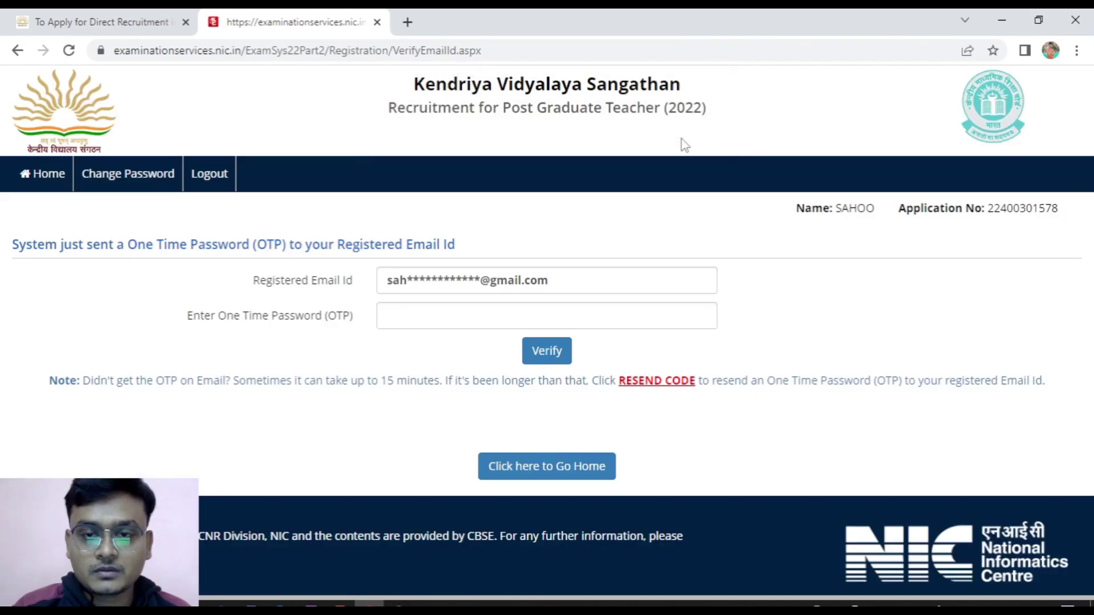
- Enter the emailed OTP to verify the email, decline Chrome's password prompt, and return home
click(472, 318)
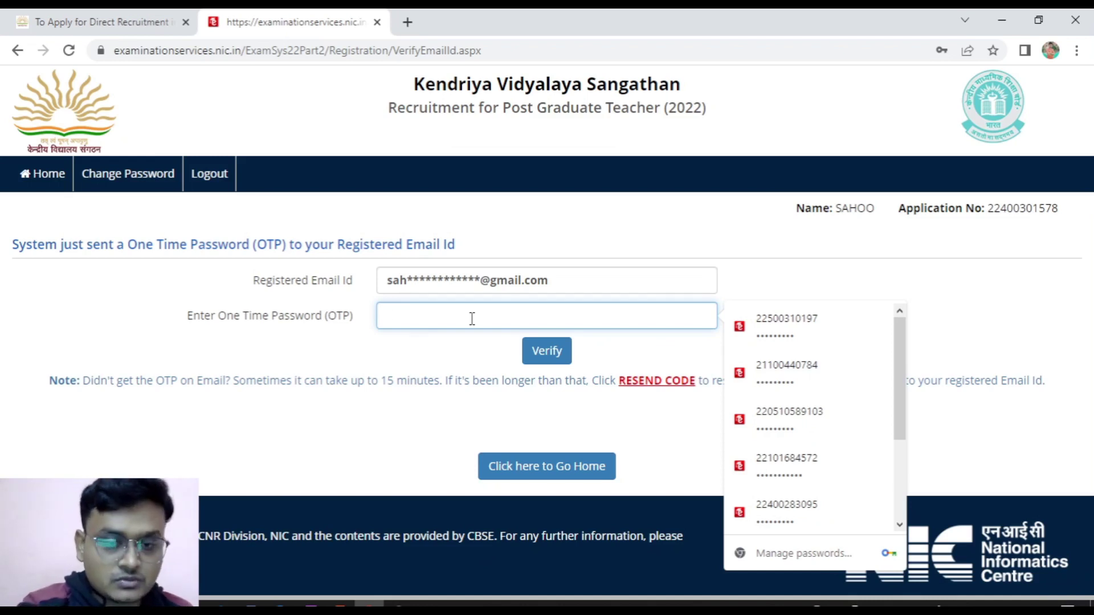
text(••)
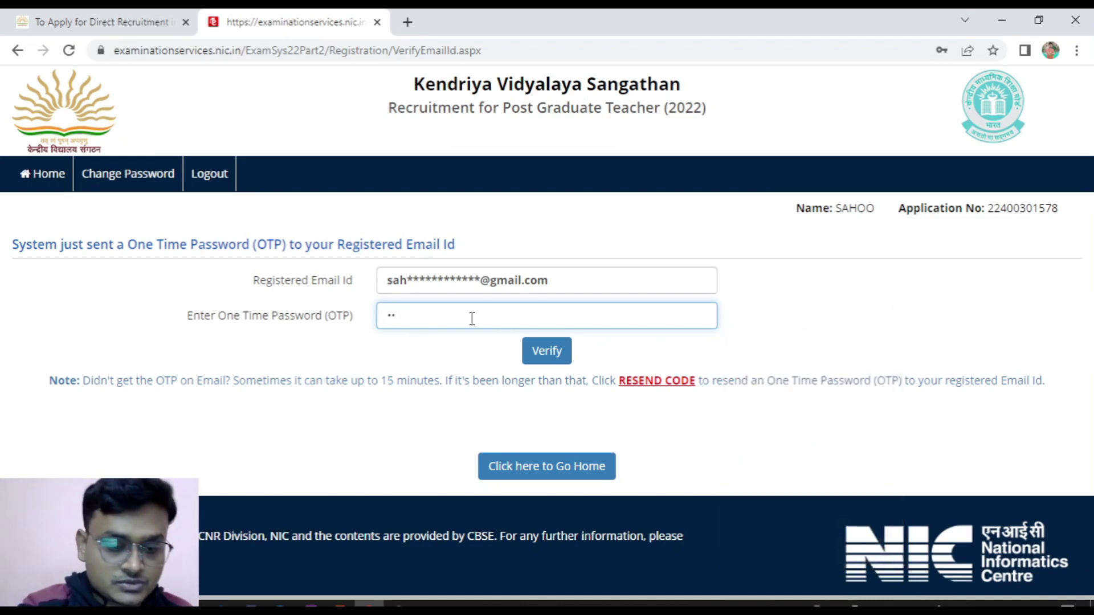
text(•)
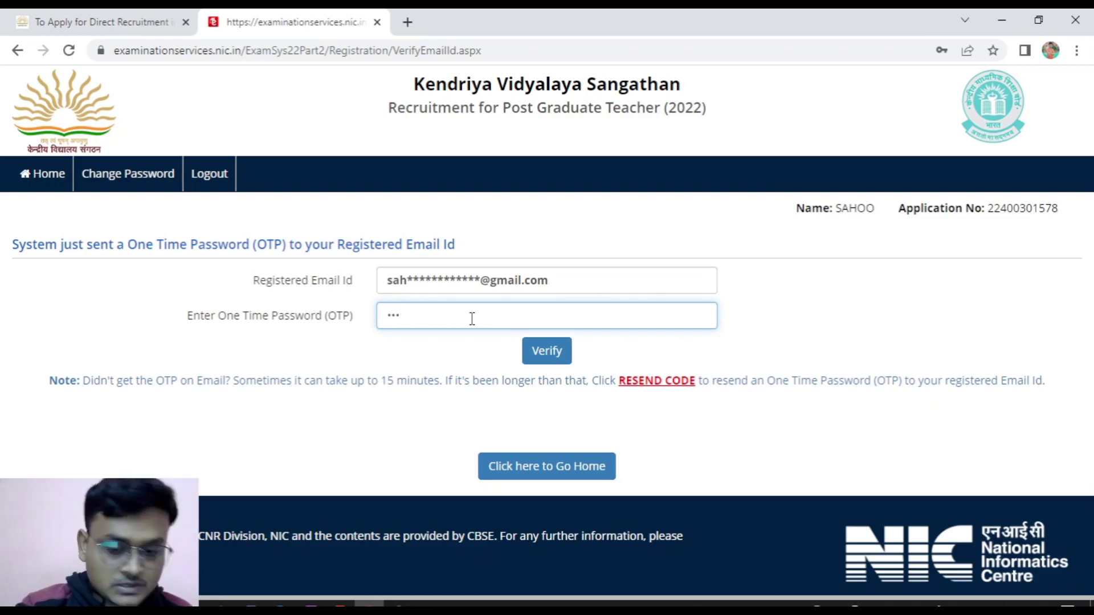
text(•••)
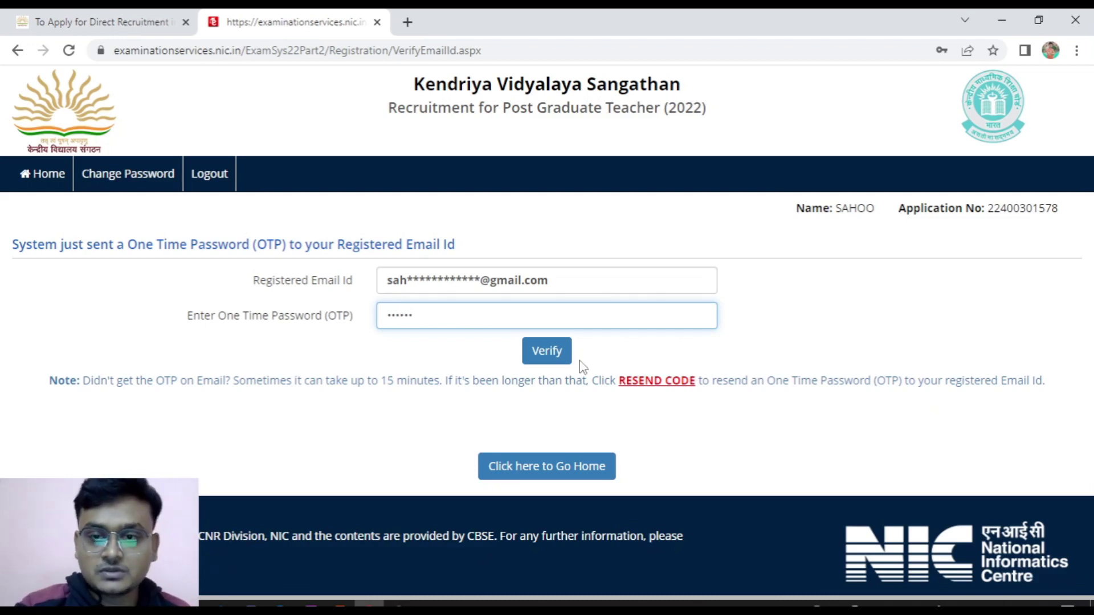
click(566, 358)
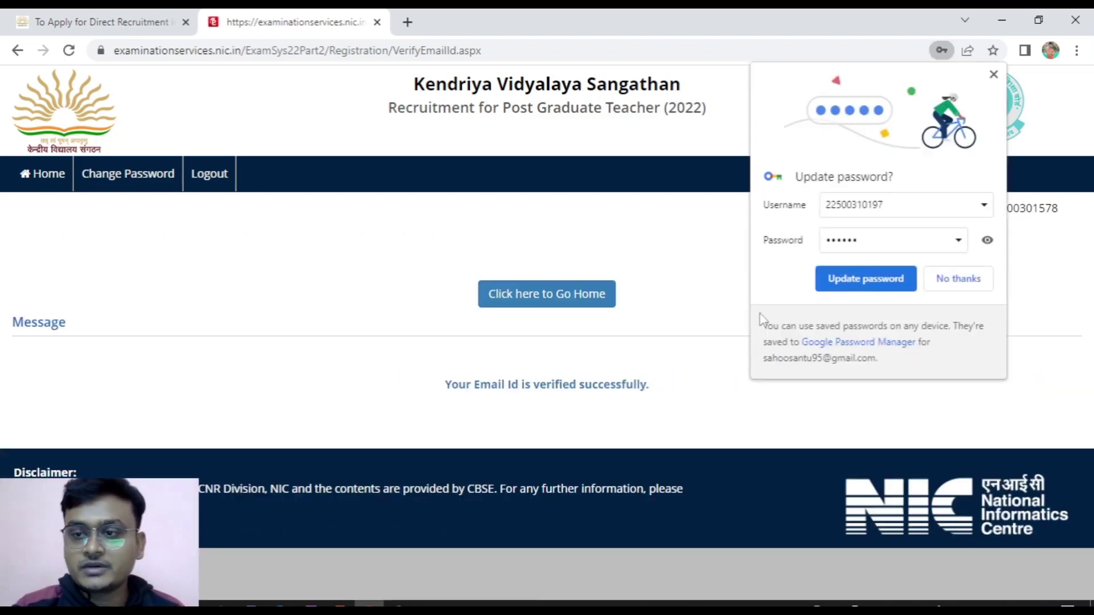
click(949, 288)
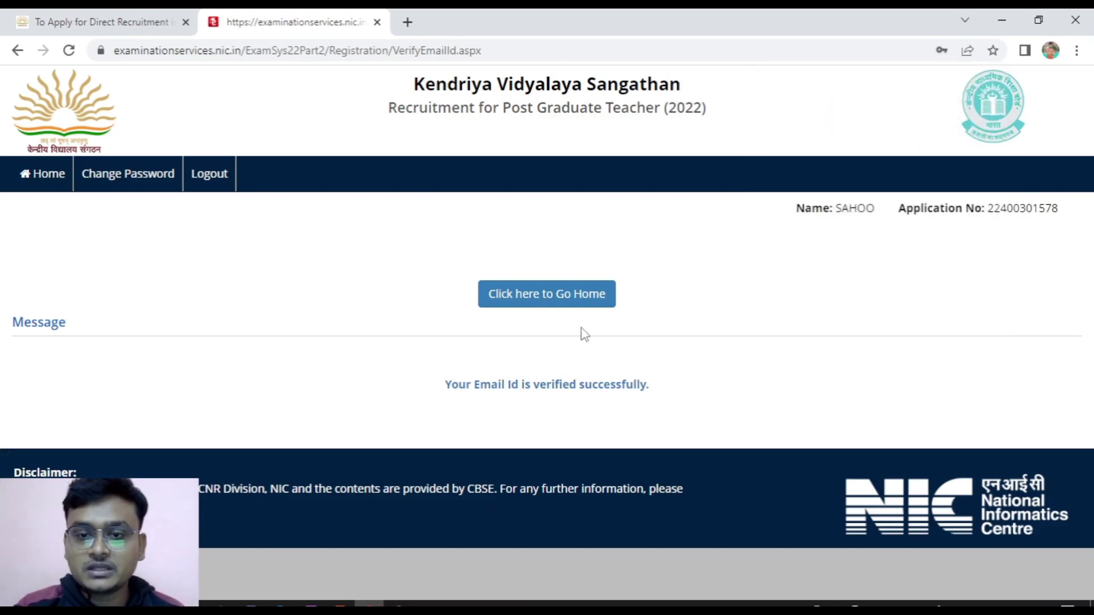
click(559, 304)
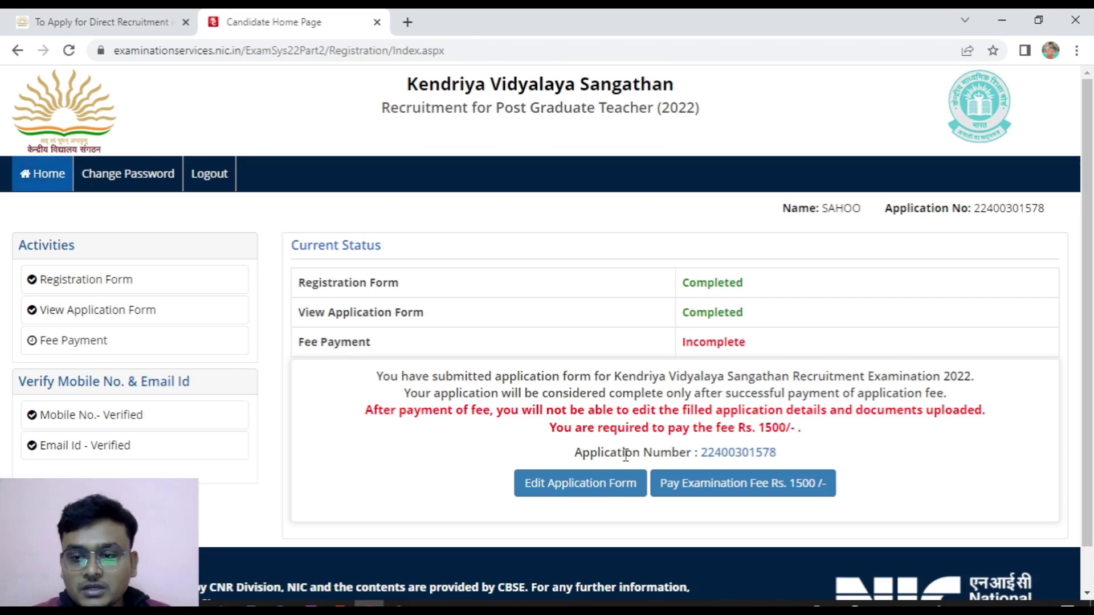
- Choose Online Payment for the Rs. 1500 examination fee and proceed to payment
click(721, 487)
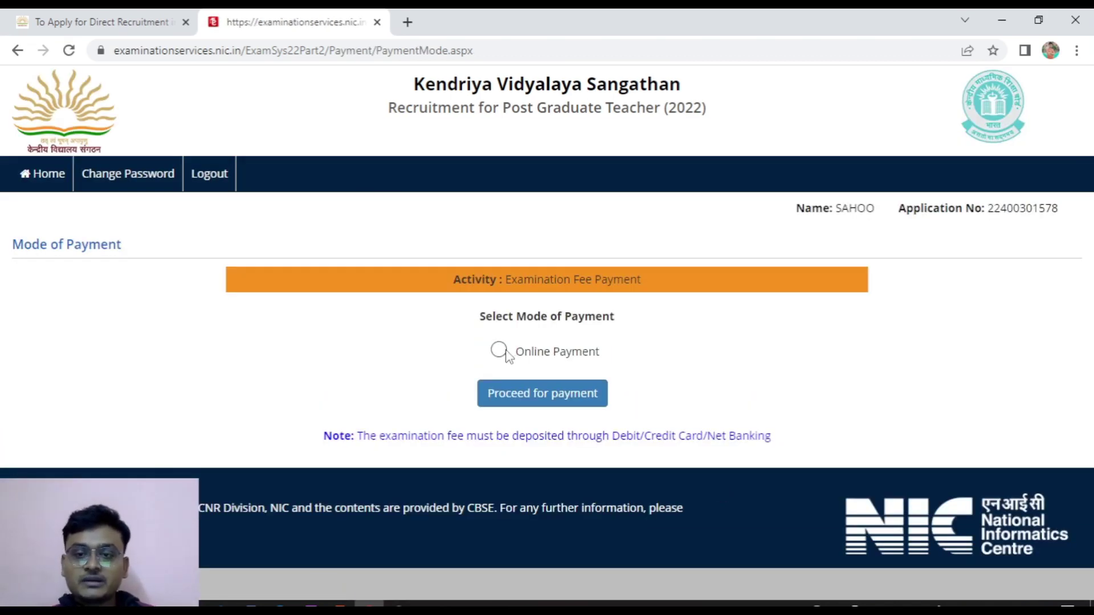
click(499, 351)
click(538, 399)
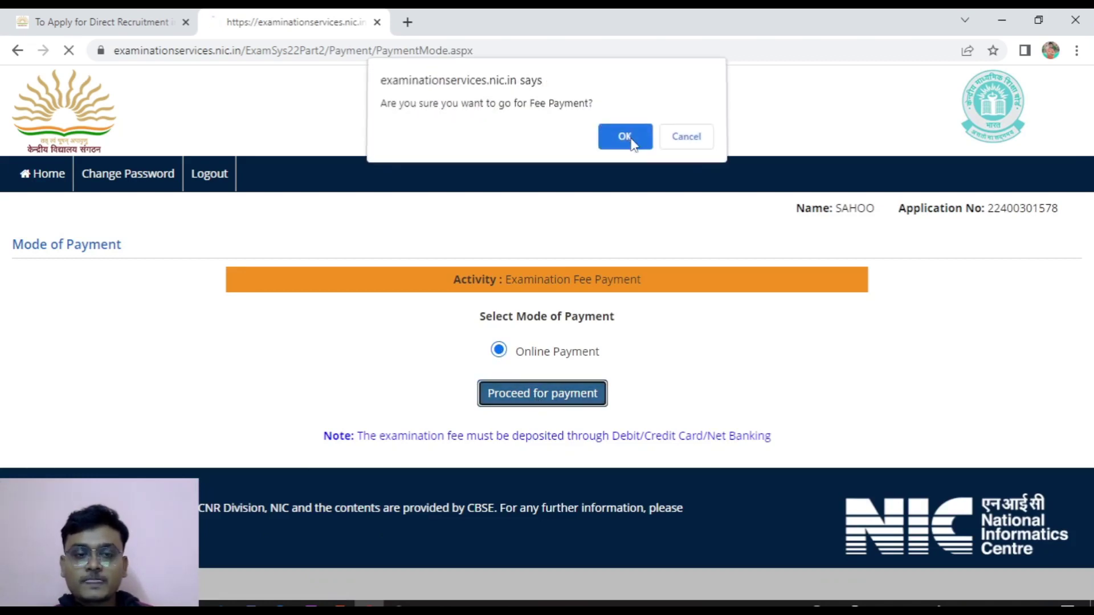
click(629, 139)
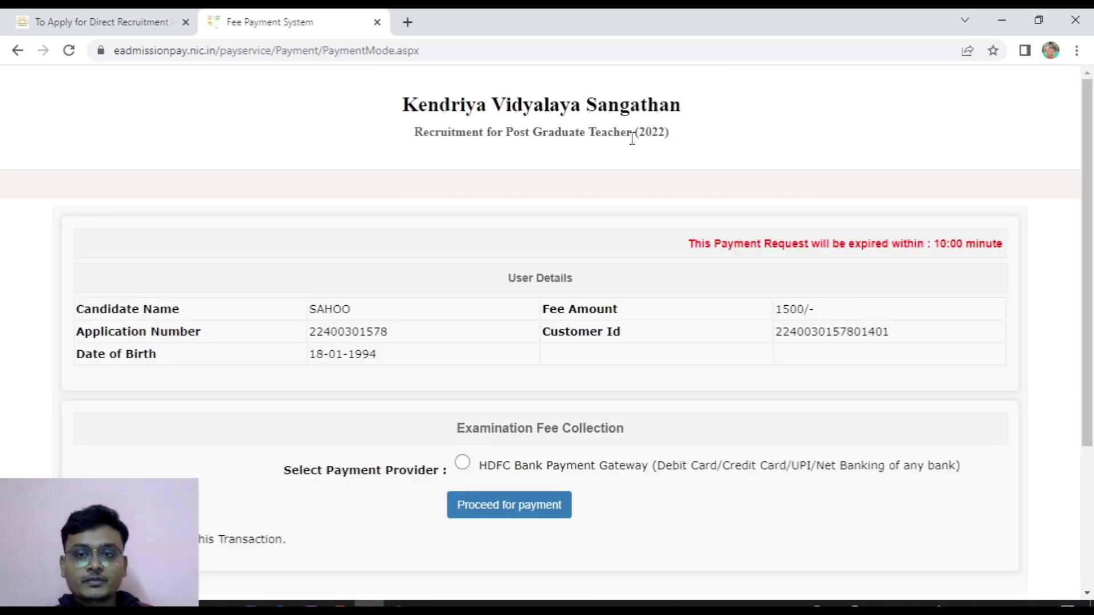